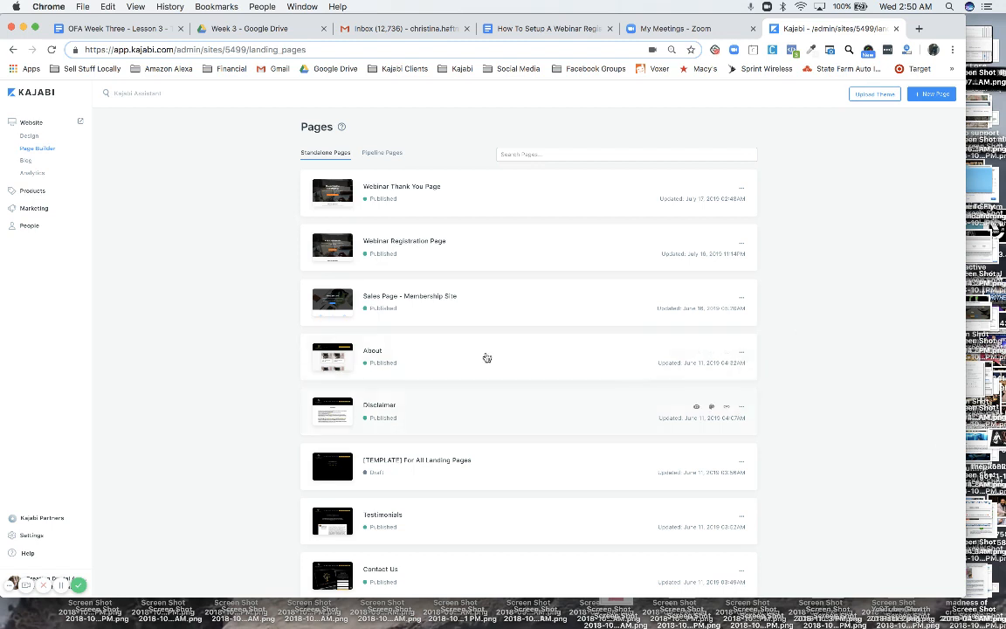
# Put Chrome into full screen while Kajabi's standalone Pages list is showing
pyautogui.click(35, 29)
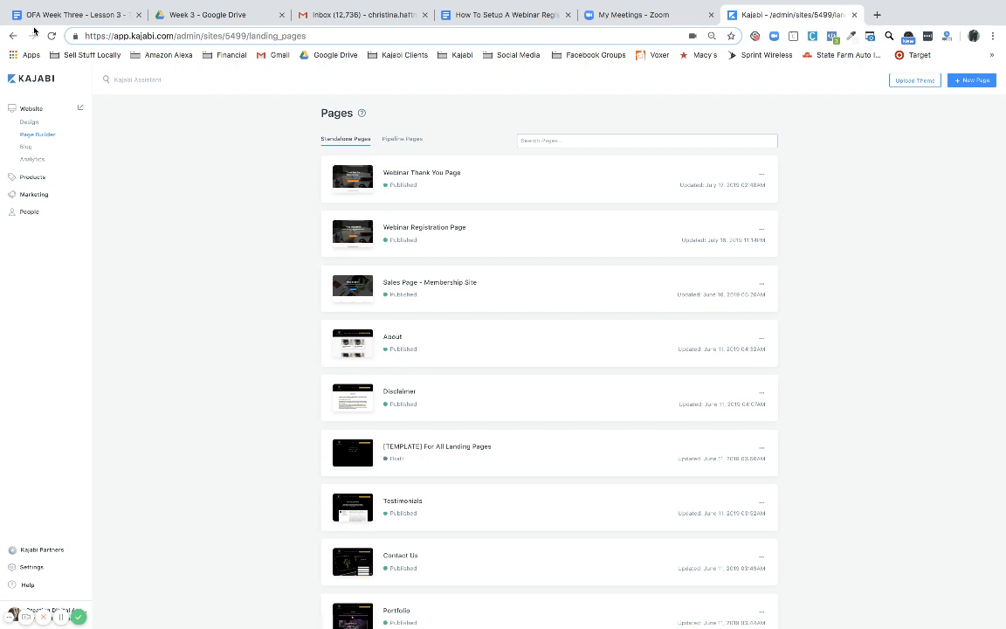
pyautogui.moveTo(53, 3)
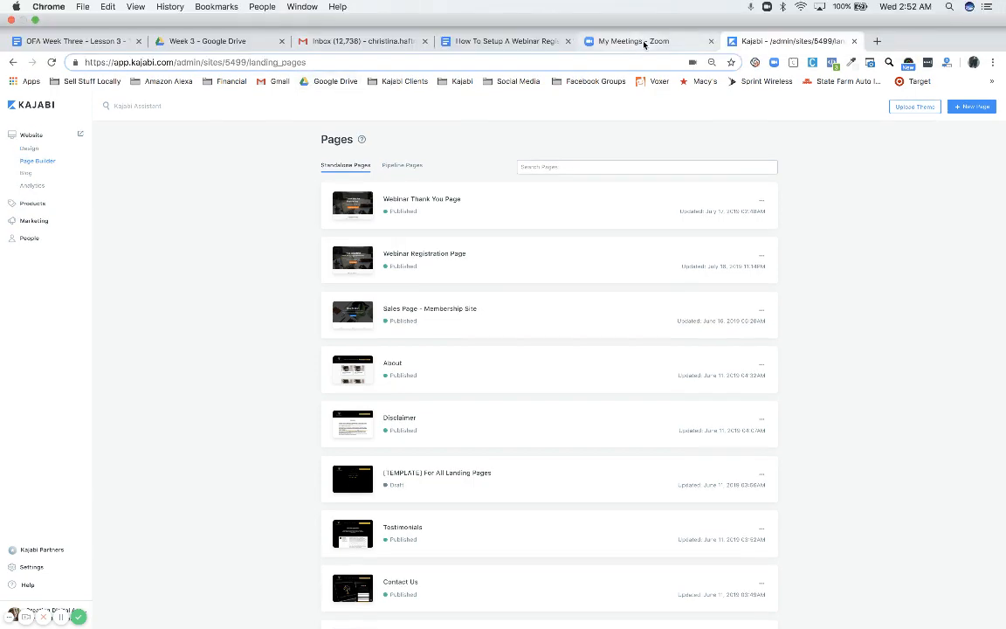
# Switch to the 'My Meetings - Zoom' tab to see the upcoming scheduled meetings
pyautogui.click(644, 42)
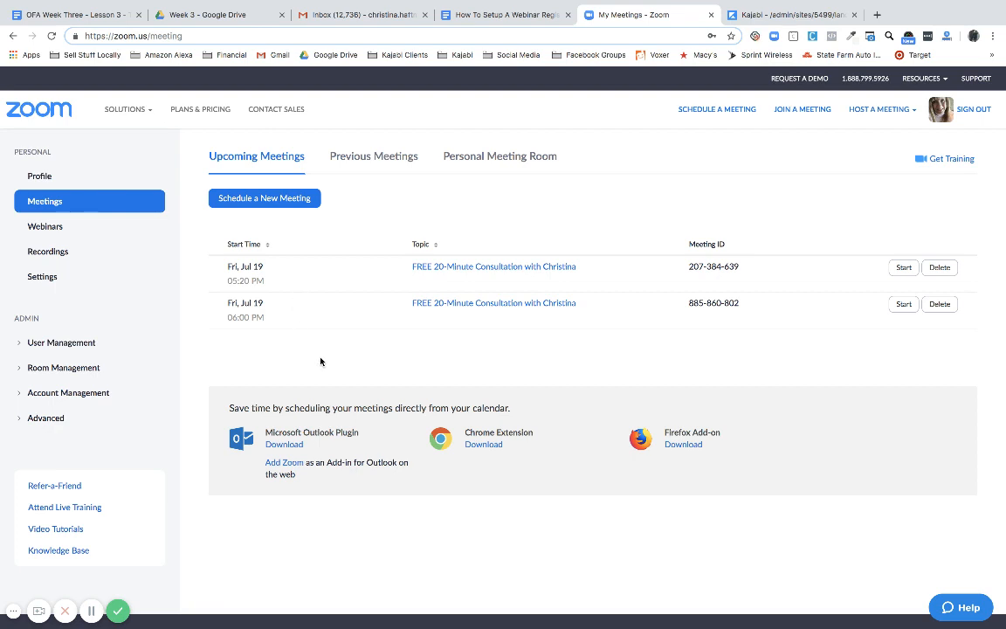
# Show the Google Docs webinar guide zoomed in at the Webinar 1–3 lines (August 2, 8, 10)
pyautogui.click(508, 18)
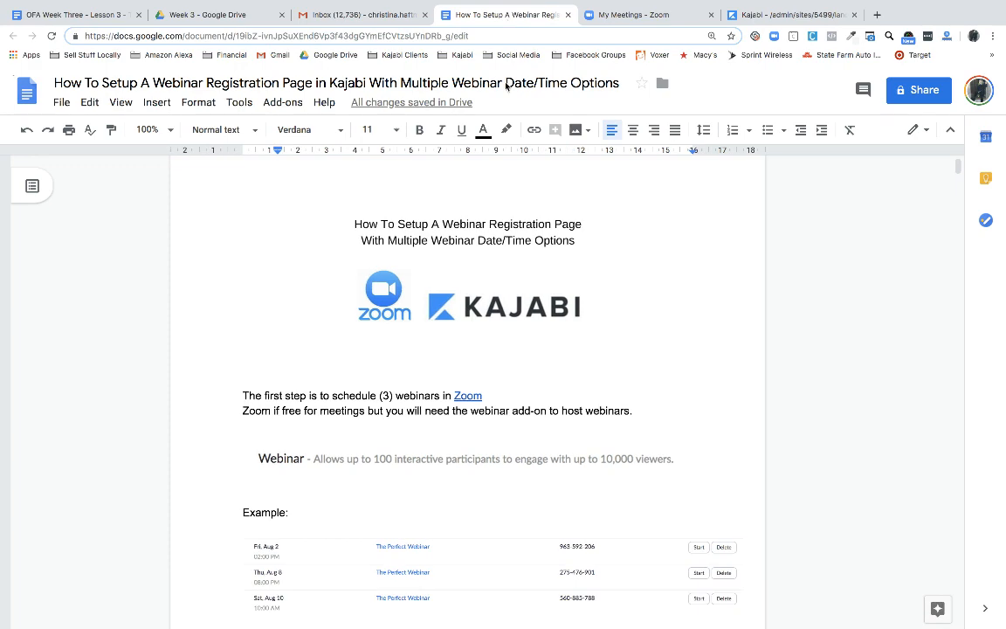
pyautogui.scroll(-2, 525, 306)
pyautogui.scroll(-3, 525, 306)
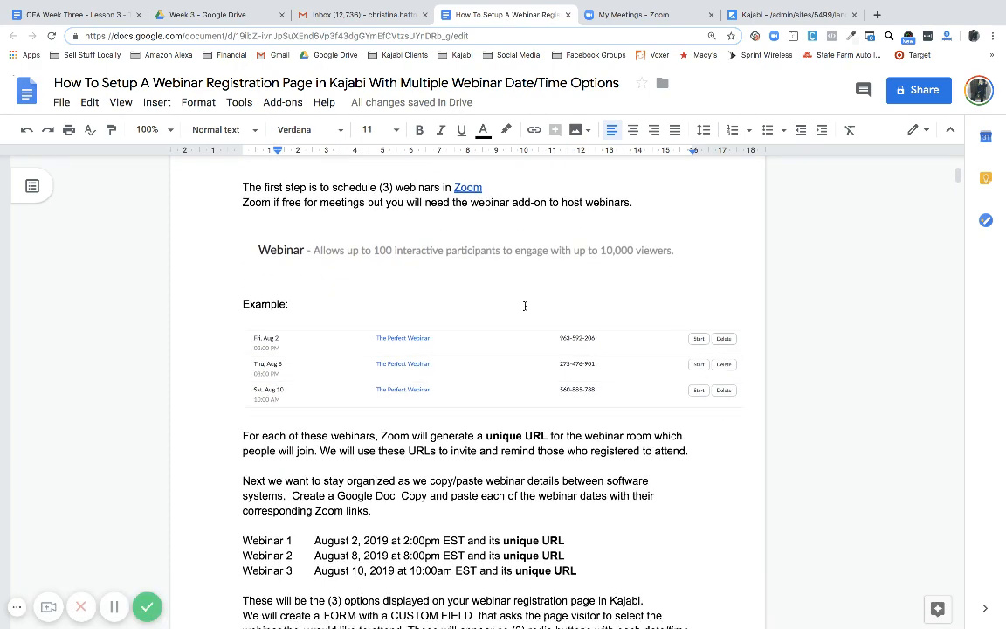
pyautogui.scroll(-1, 525, 306)
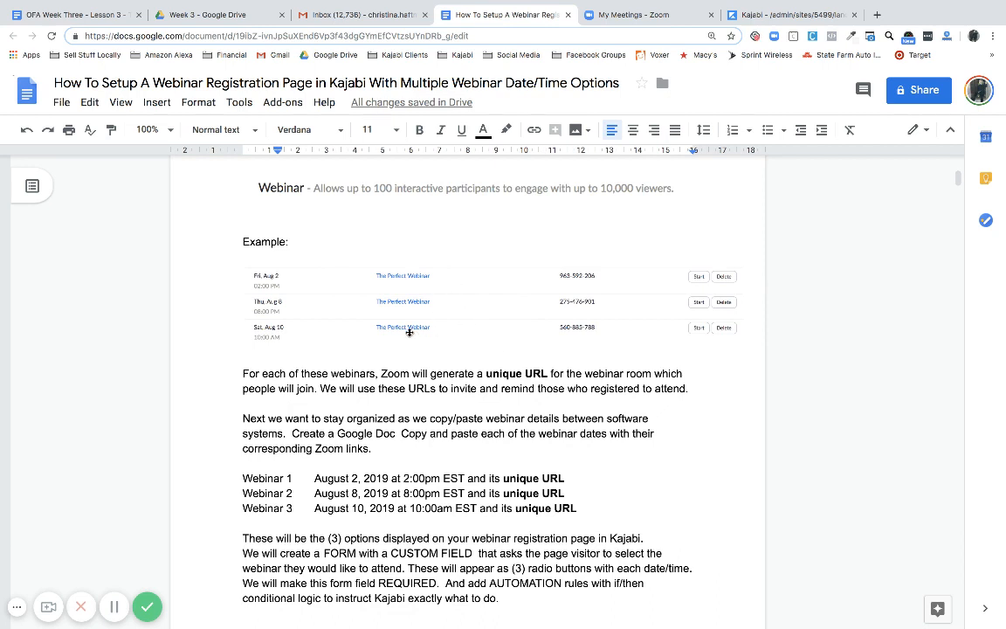
pyautogui.hotkey('ctrl', '+')
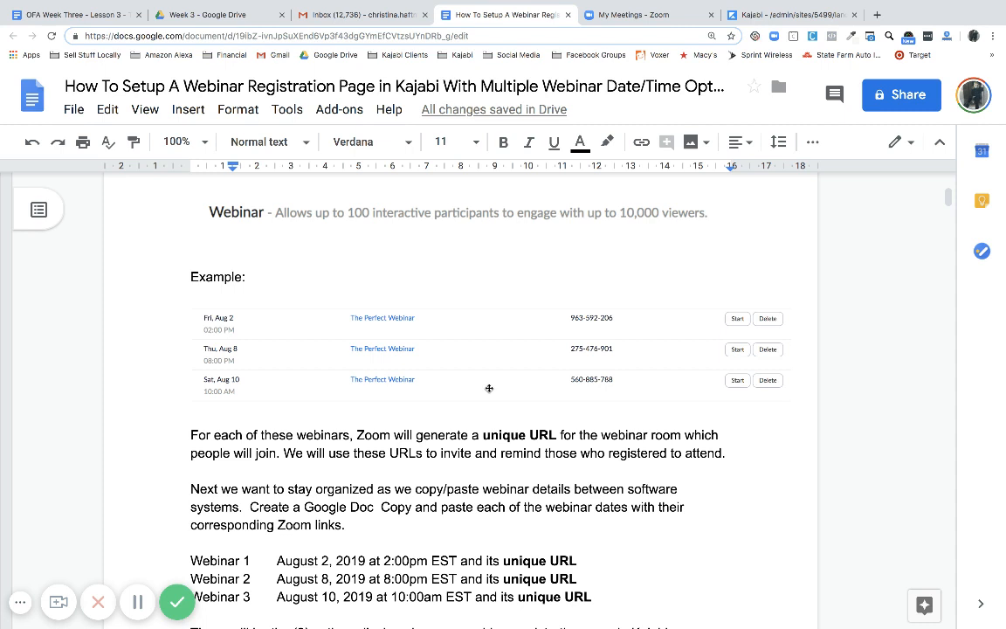
pyautogui.click(20, 603)
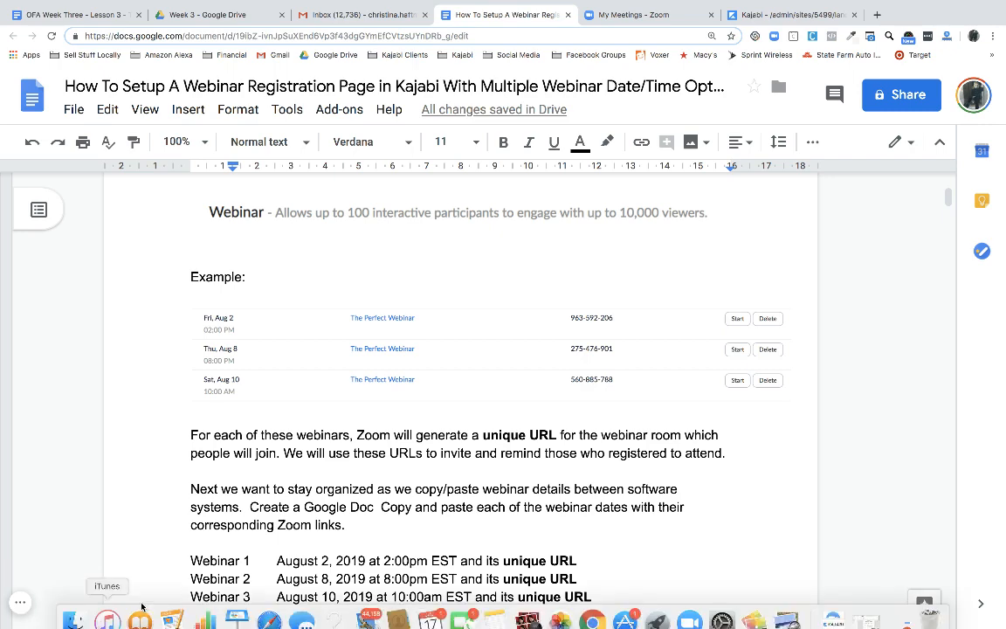
pyautogui.scroll(-5, 275, 462)
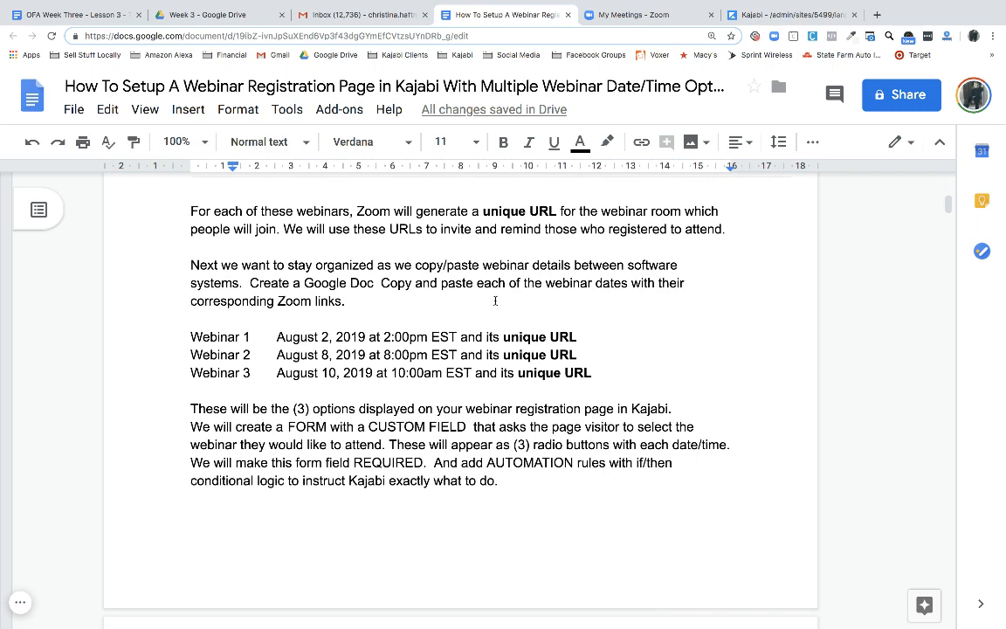
# Highlight the three webinar date lines in the guide, then deselect them
pyautogui.scroll(-1, 495, 300)
pyautogui.click(192, 306)
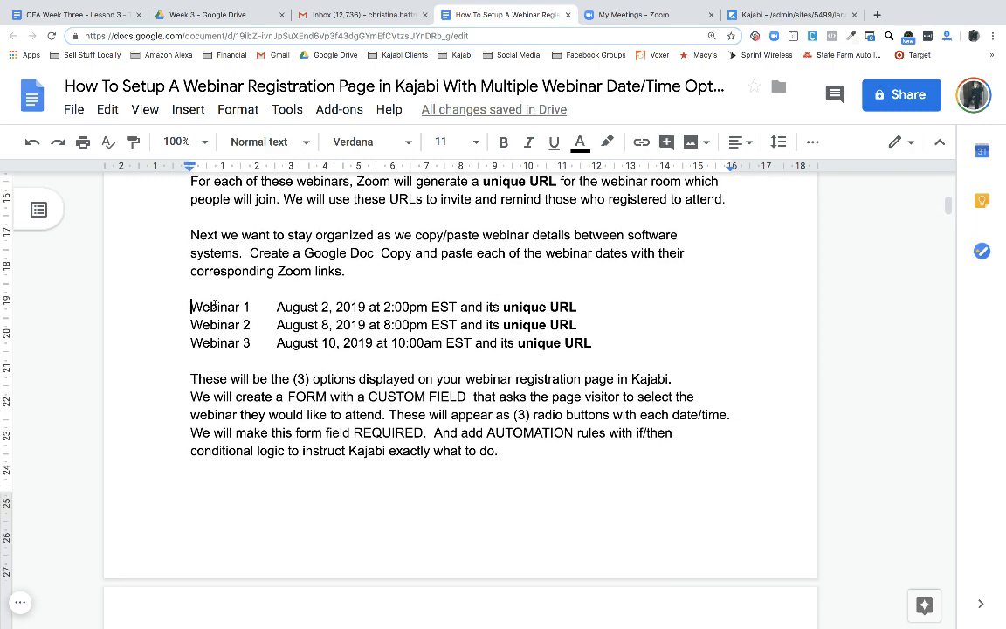
pyautogui.moveTo(214, 305); pyautogui.dragTo(609, 342)
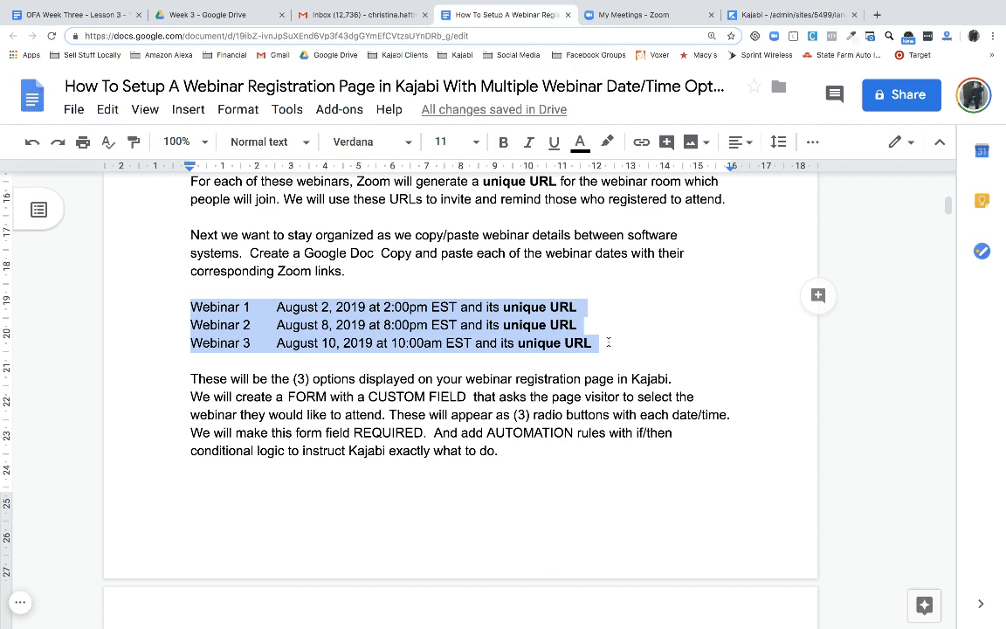
pyautogui.click(609, 339)
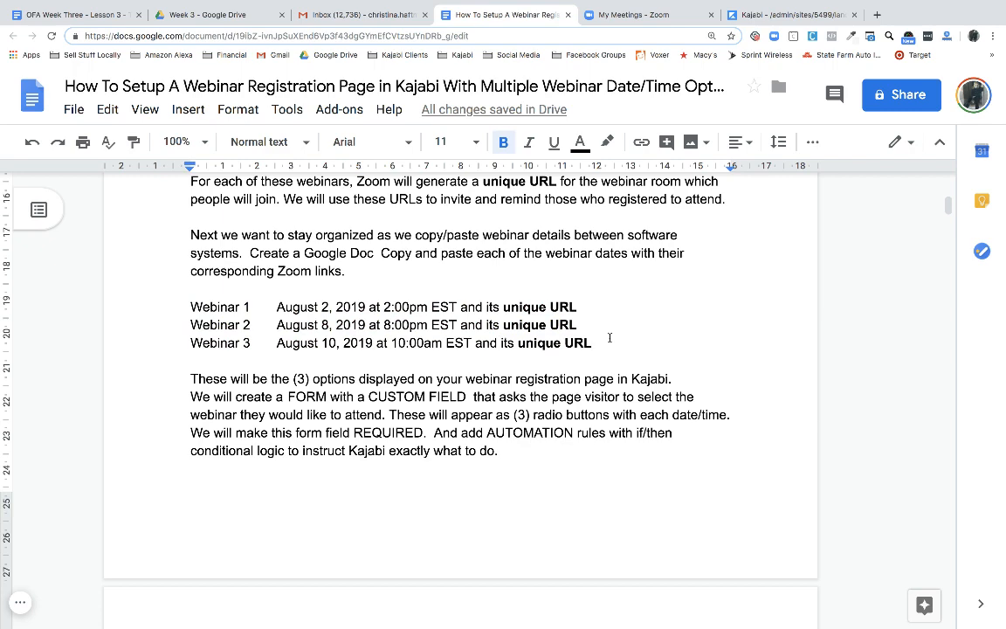
# Scroll to the FREE WEBINAR two-step opt-in example, then return to the Kajabi tab
pyautogui.scroll(-5, 610, 338)
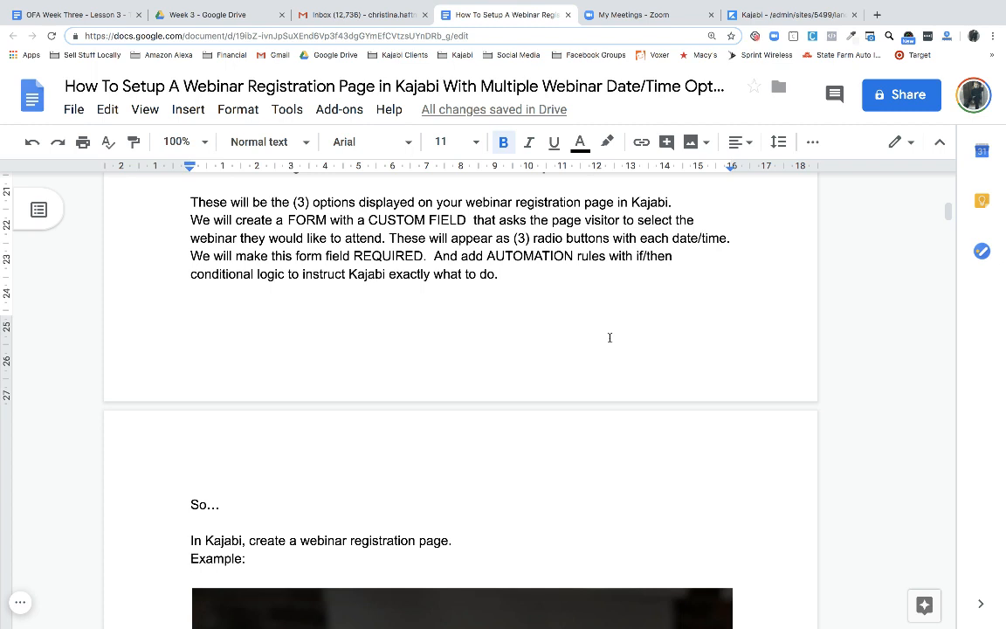
pyautogui.scroll(-3, 610, 337)
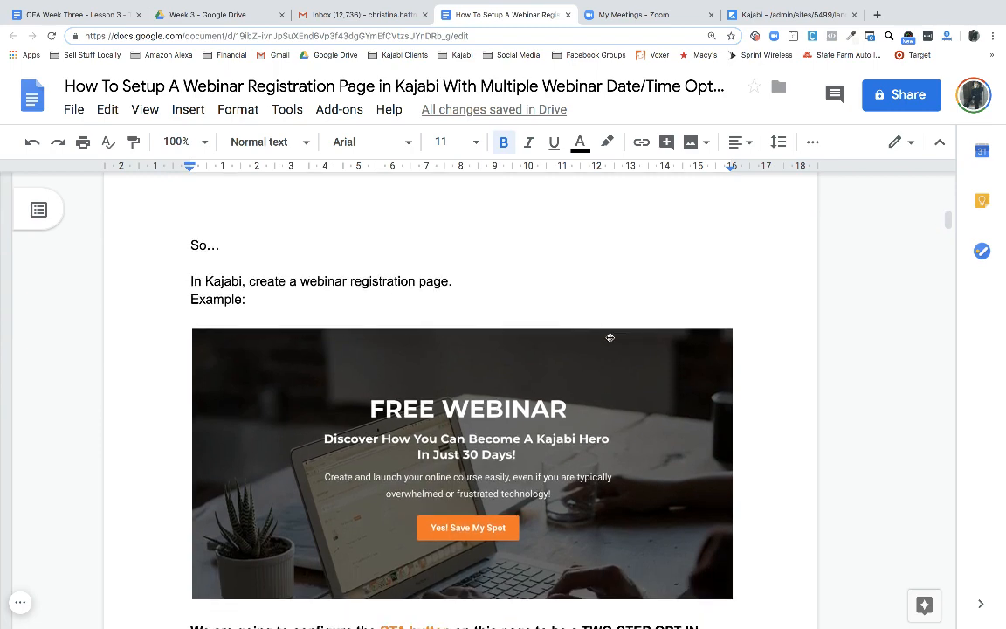
pyautogui.scroll(-1, 609, 338)
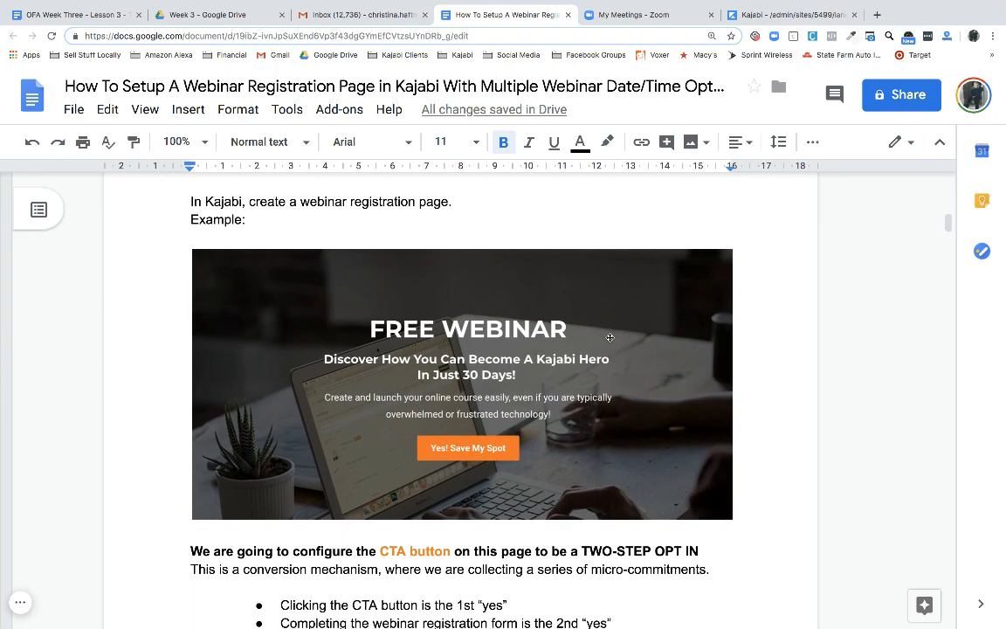
pyautogui.moveTo(696, 3)
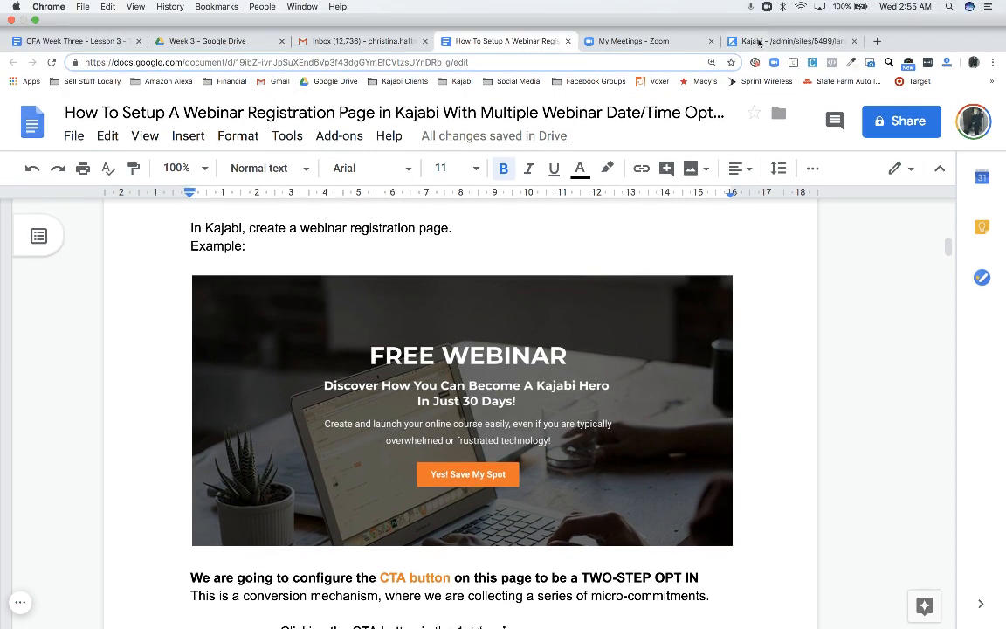
pyautogui.moveTo(758, 41); pyautogui.dragTo(621, 46)
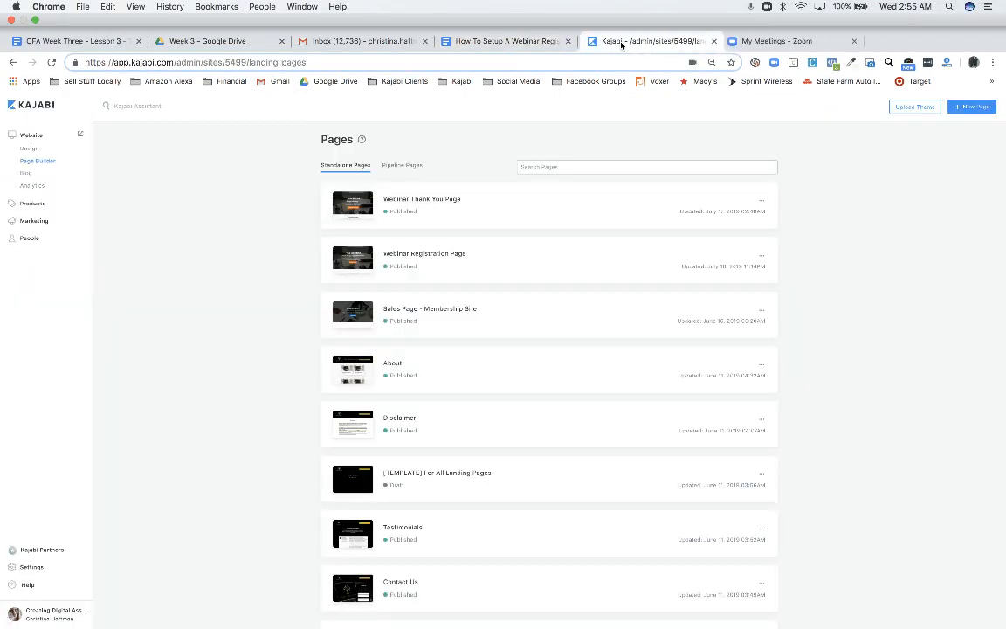
# Preview the live Webinar Registration Page, then go back to its admin overview stats
pyautogui.click(436, 229)
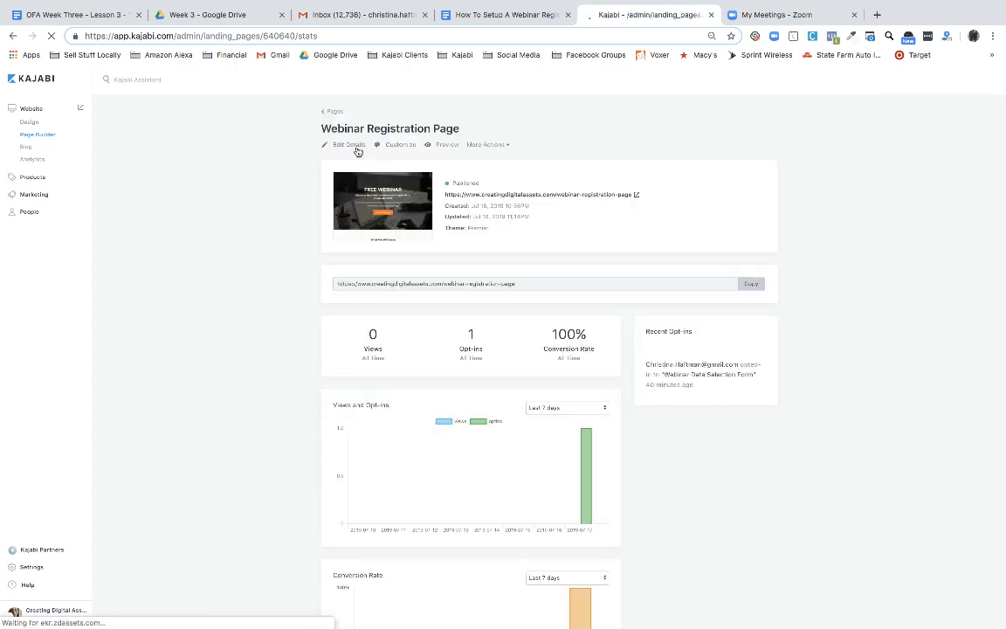
pyautogui.click(446, 146)
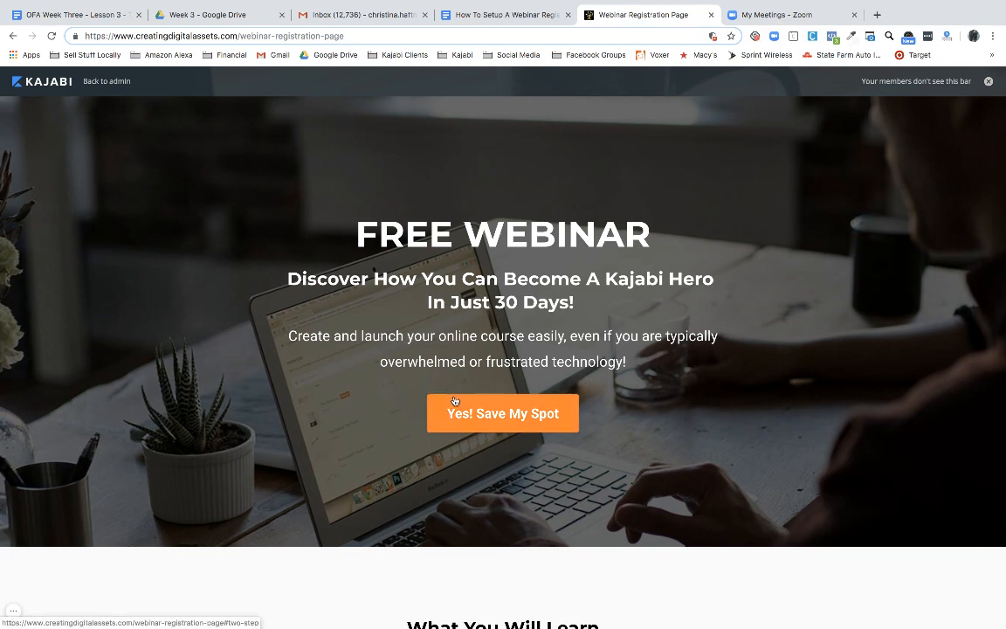
pyautogui.click(114, 84)
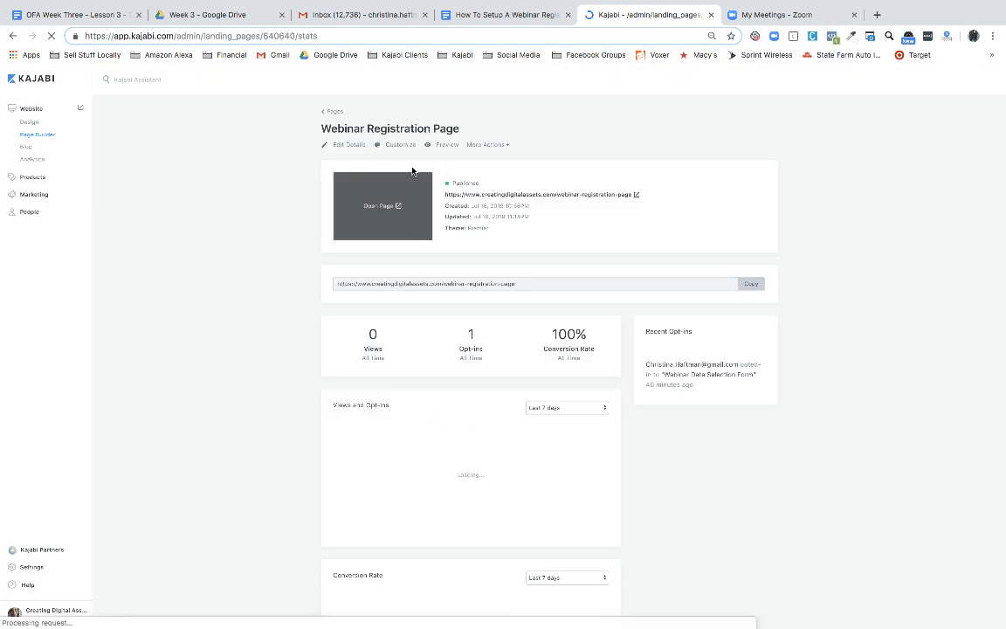
# Set the hero's 'Yes! Save My Spot' CTA Action to 'Open two step optin popup'
pyautogui.click(401, 146)
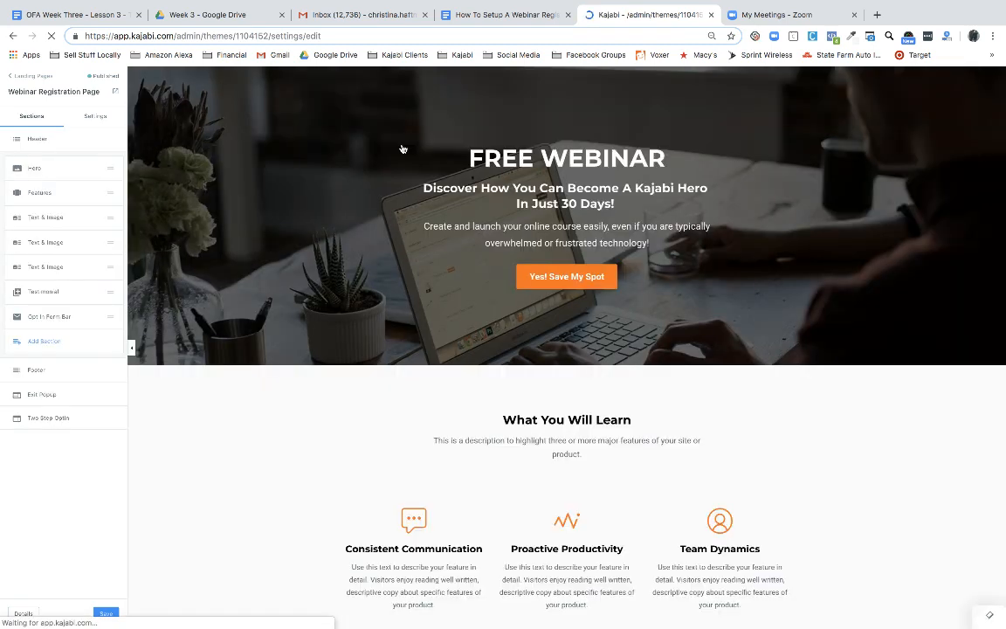
pyautogui.click(562, 278)
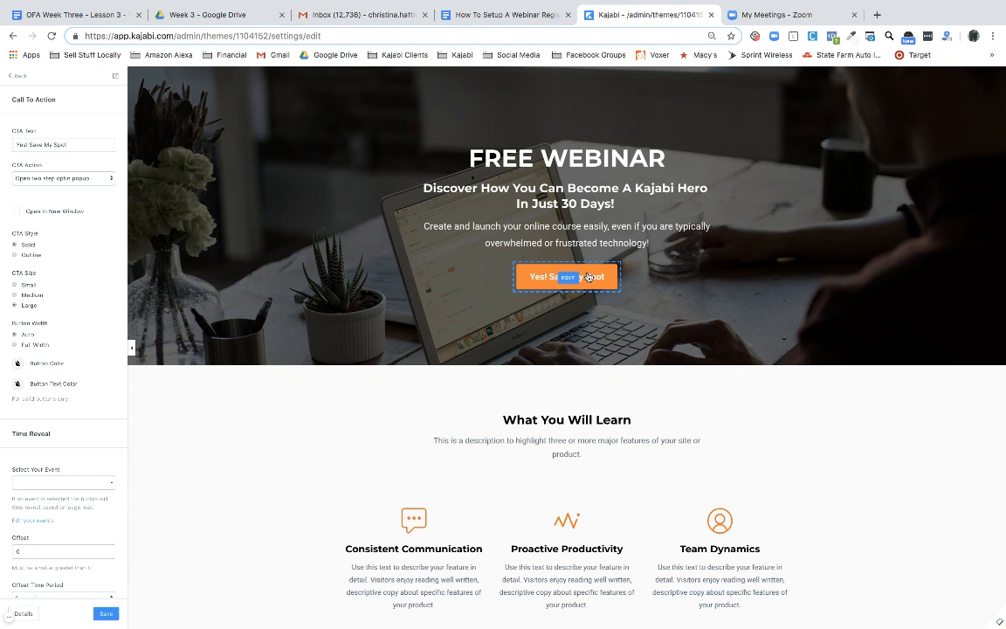
pyautogui.click(18, 77)
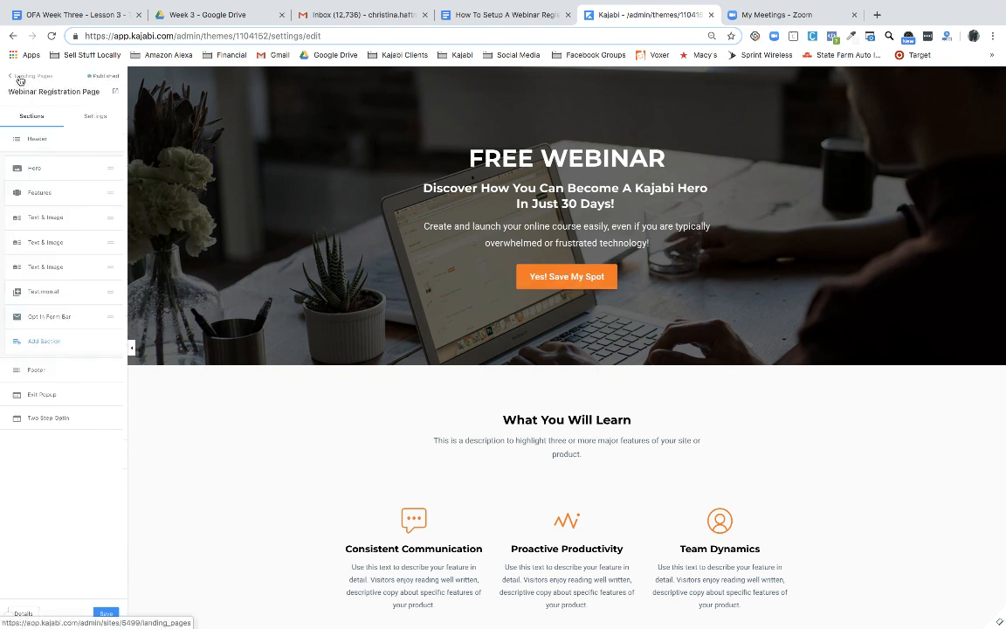
# Enable Show Popup in the Two Step Optin settings to preview the Webinar Date Selection Form
pyautogui.click(57, 420)
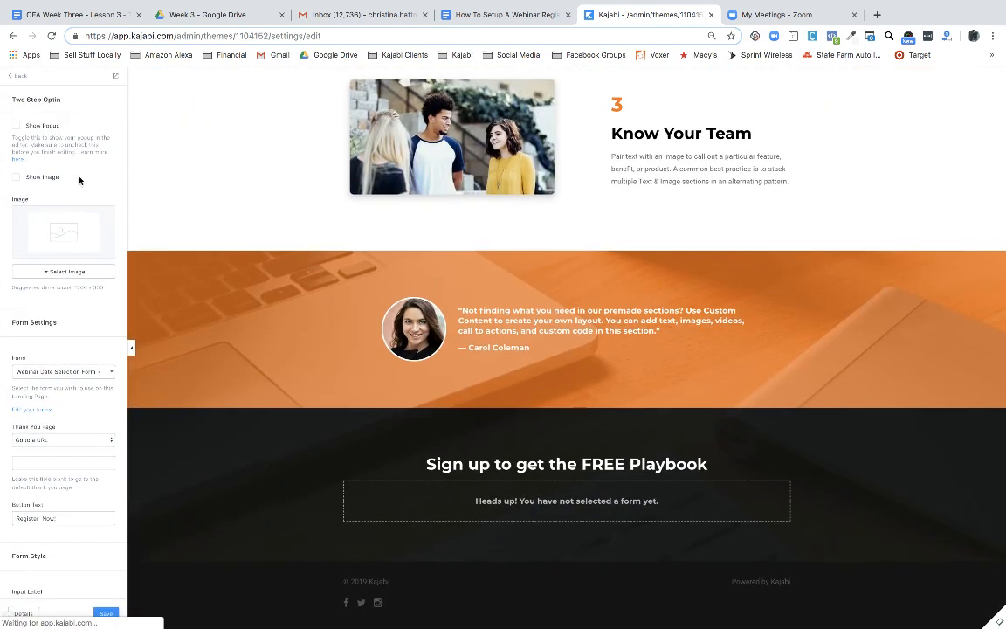
pyautogui.click(17, 127)
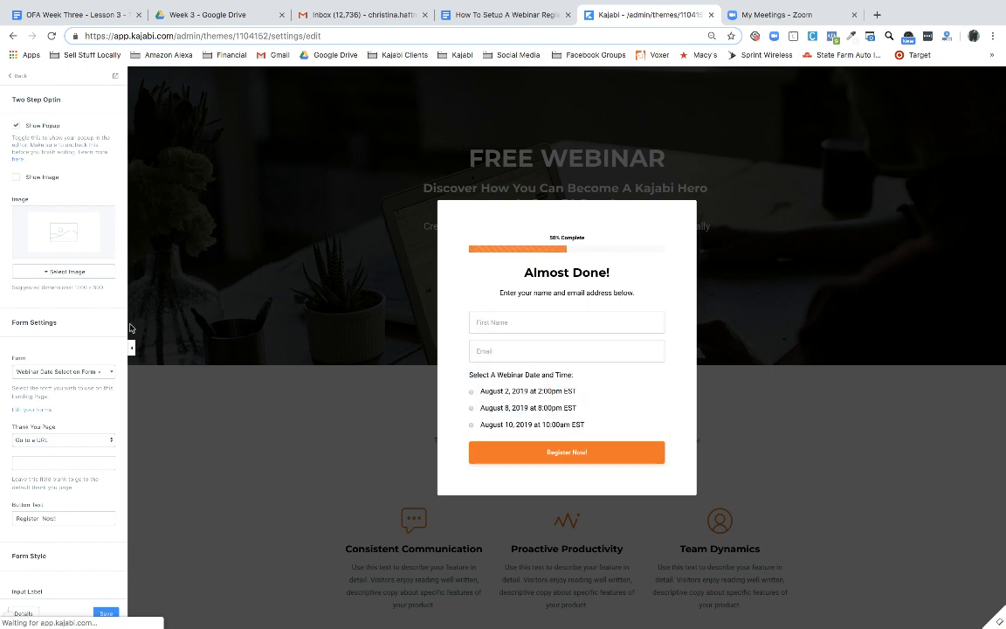
# Uncheck Show Popup in the Two Step Optin settings to hide the popup preview
pyautogui.scroll(-4, 62, 334)
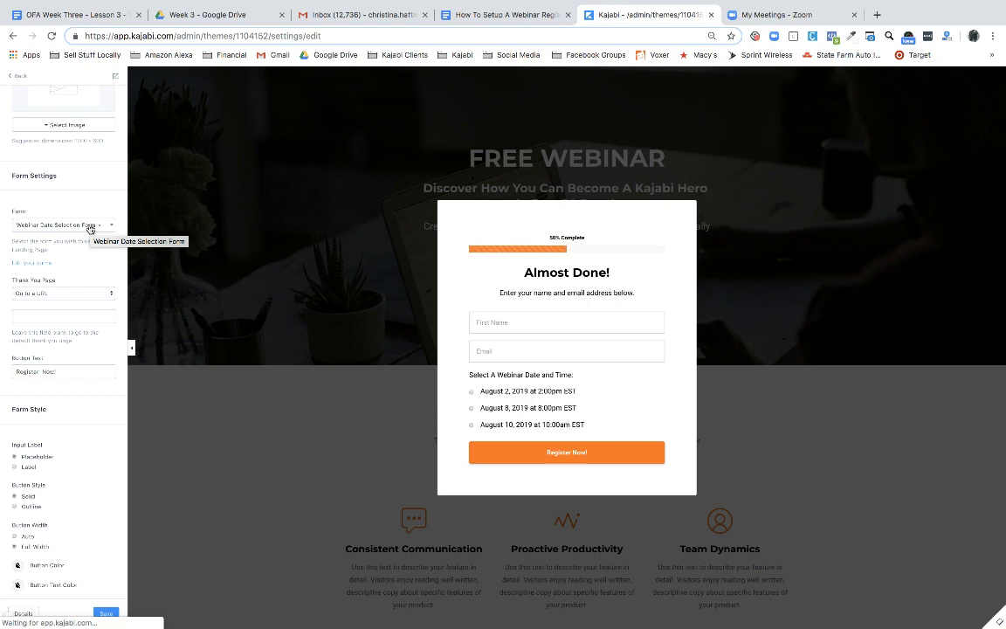
pyautogui.click(16, 76)
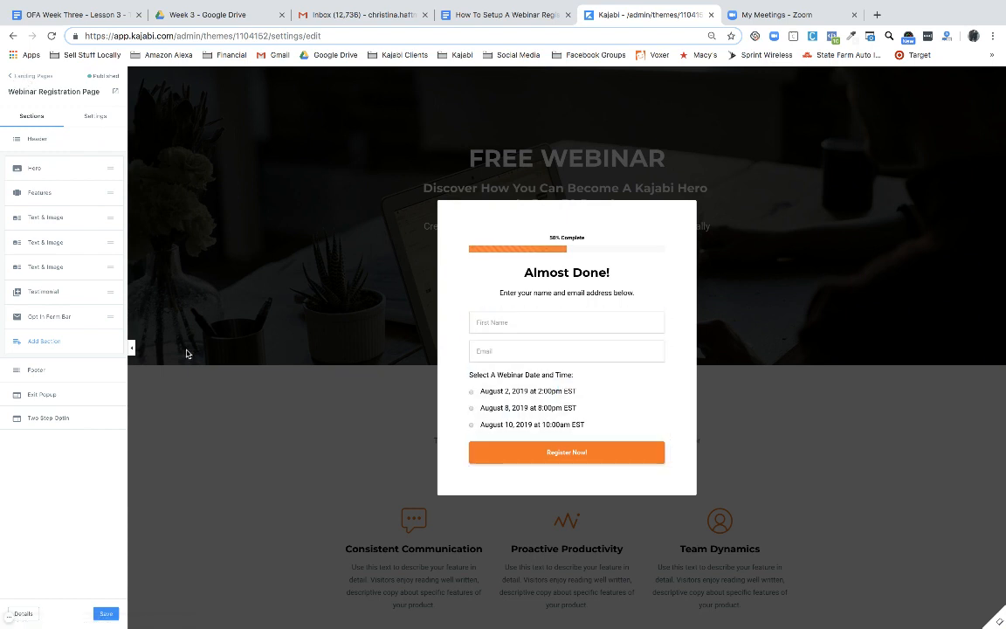
pyautogui.click(44, 418)
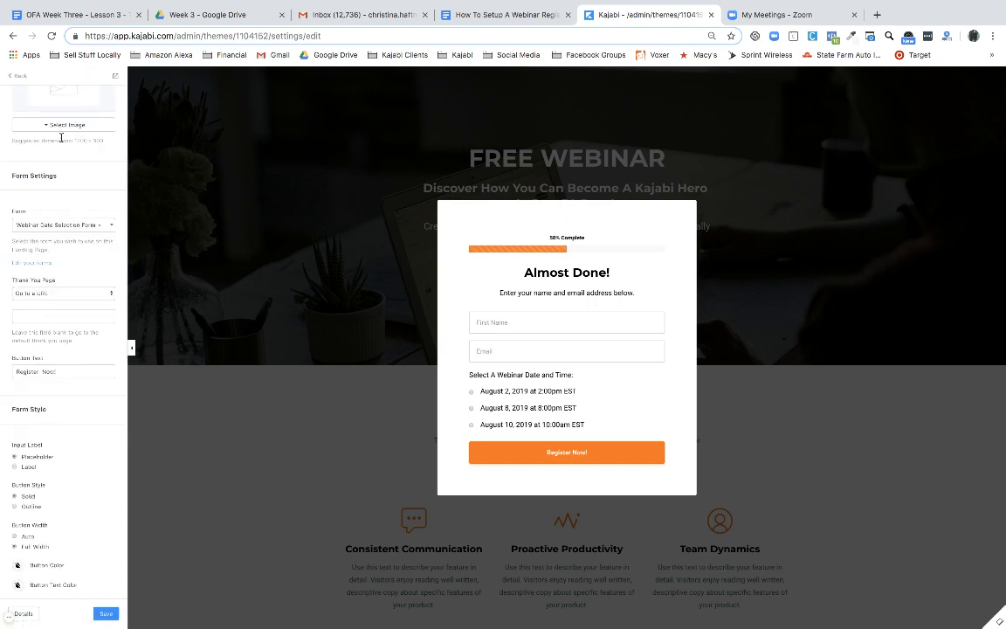
pyautogui.scroll(3, 61, 137)
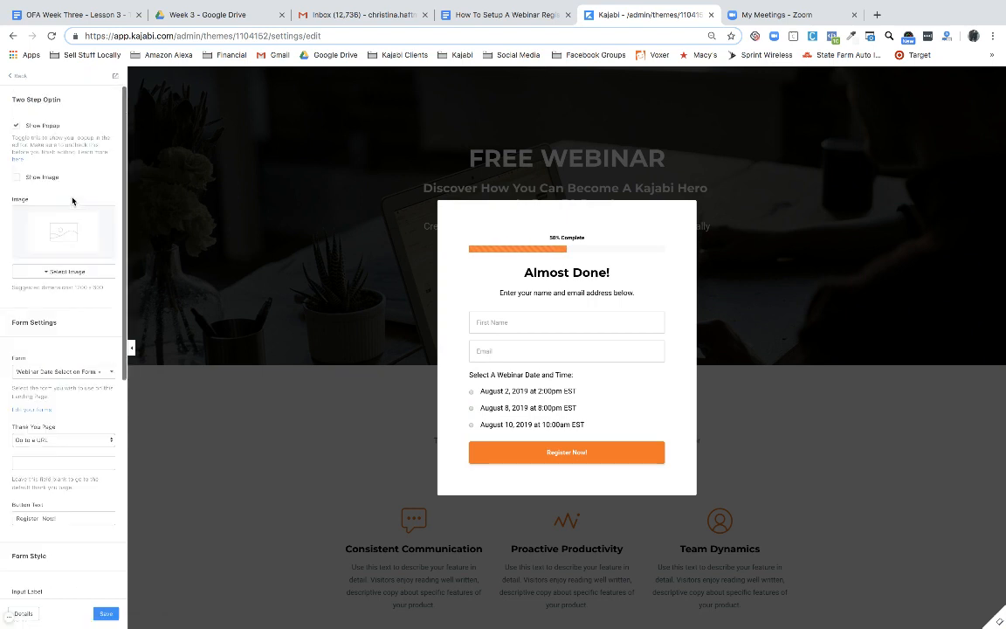
pyautogui.click(17, 131)
pyautogui.click(20, 77)
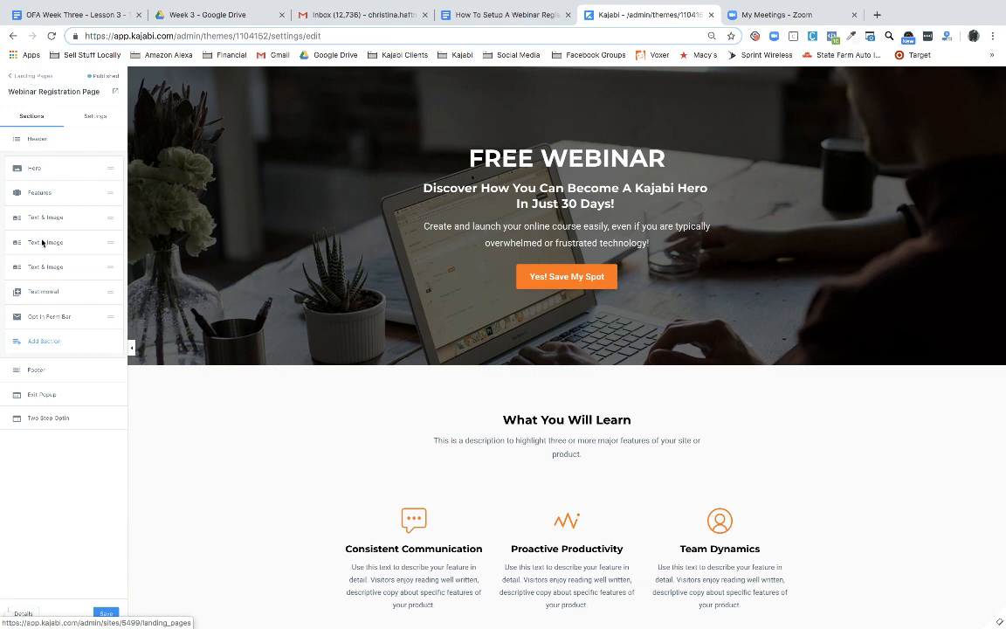
# Leave the page editor via browser Back and confirm 'Leave' without saving
pyautogui.scroll(-1, 49, 280)
pyautogui.click(13, 36)
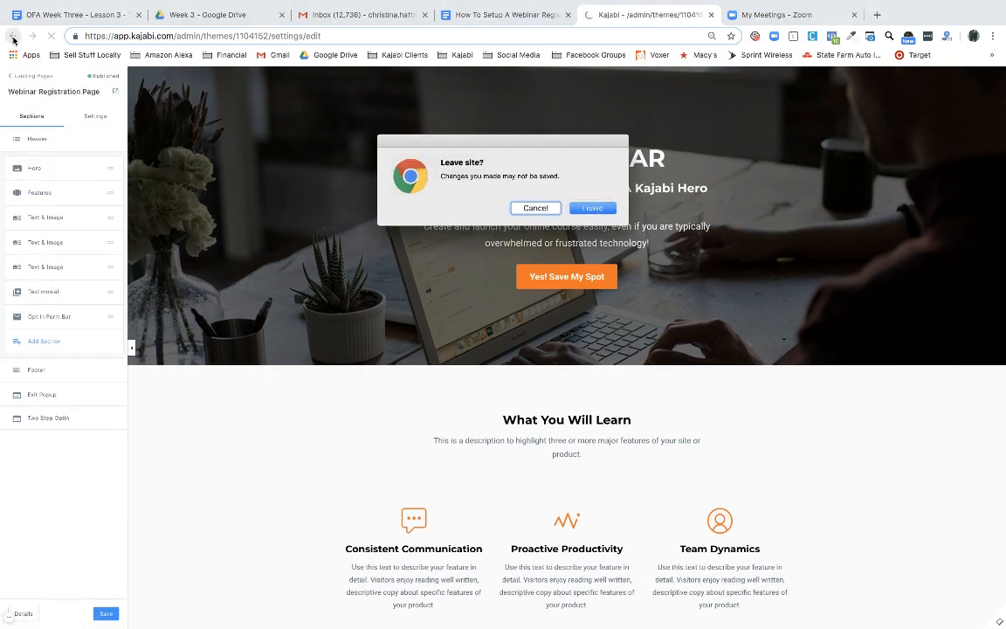
pyautogui.click(592, 211)
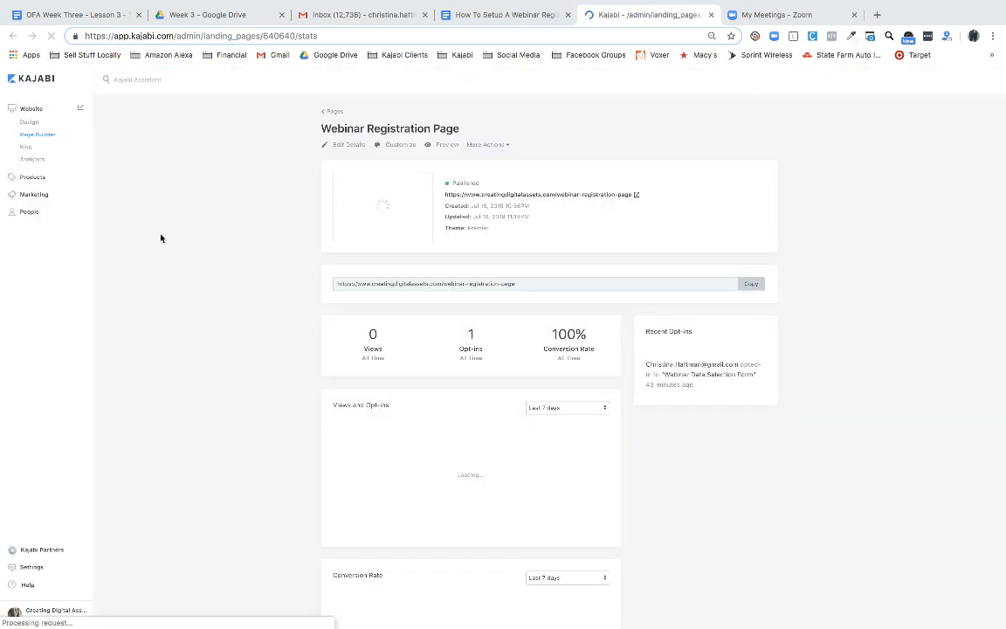
# Go to Marketing > Forms to list the marketing forms
pyautogui.click(39, 195)
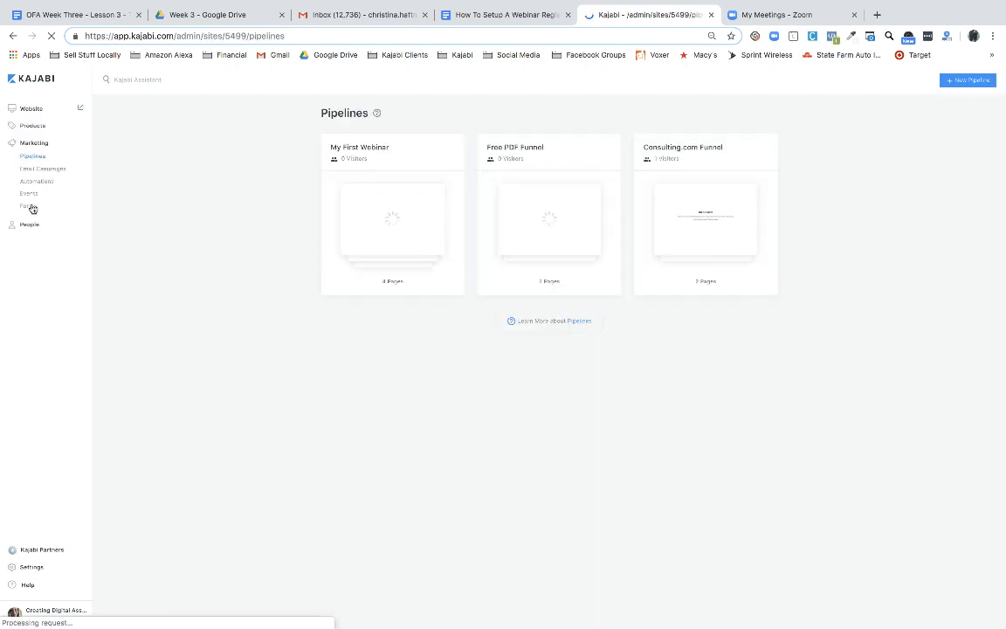
pyautogui.click(29, 209)
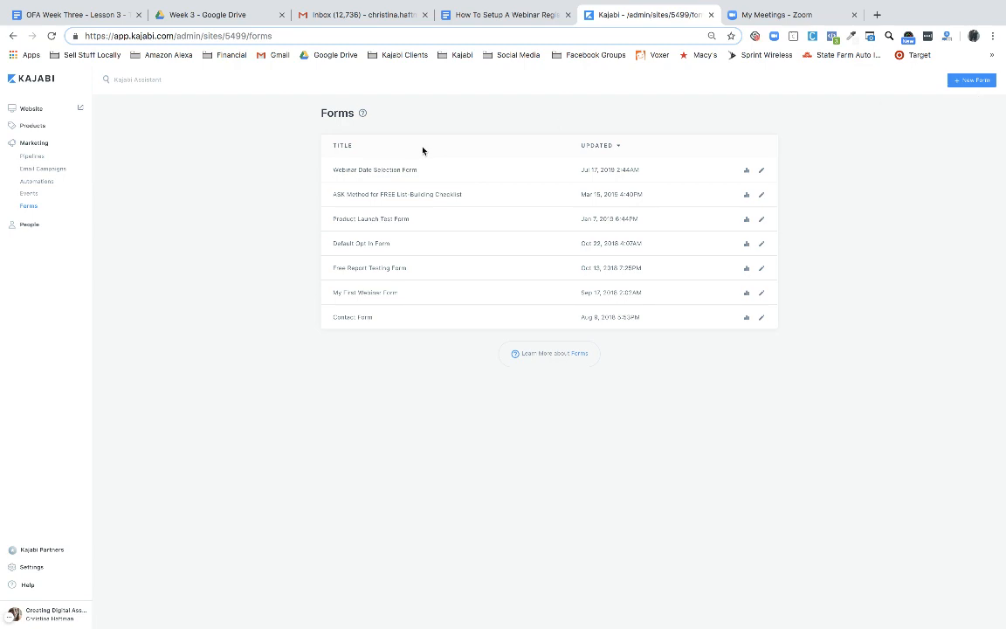
# Open the Webinar Date Selection Form to review its fields and Aug 2, 8, 10 automations
pyautogui.click(406, 171)
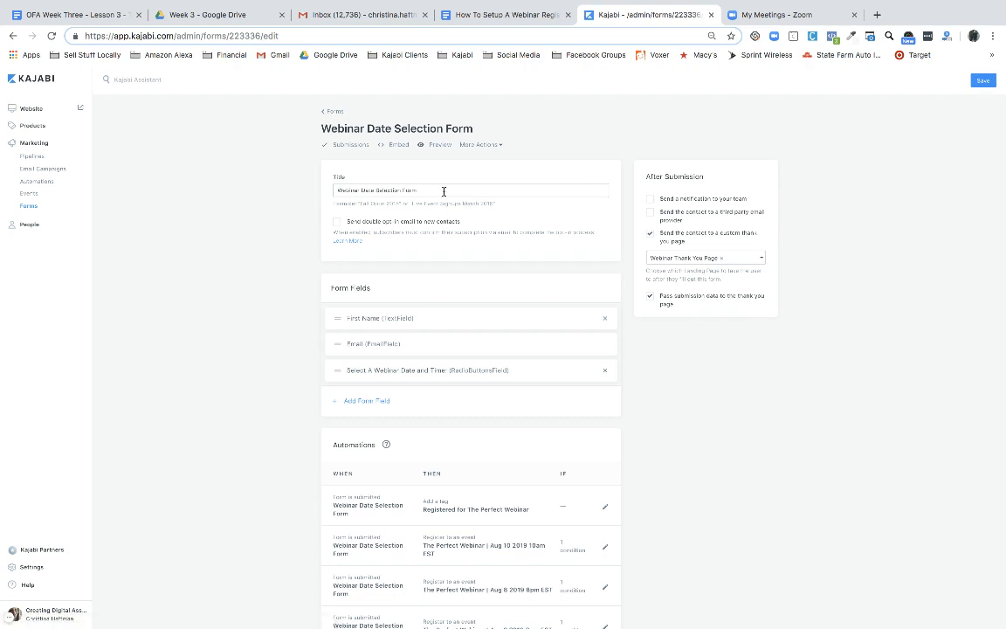
pyautogui.press('F2')
# Open Edit Field for 'Select A Webinar Date and Time' to see its three August choices
pyautogui.scroll(-2, 707, 367)
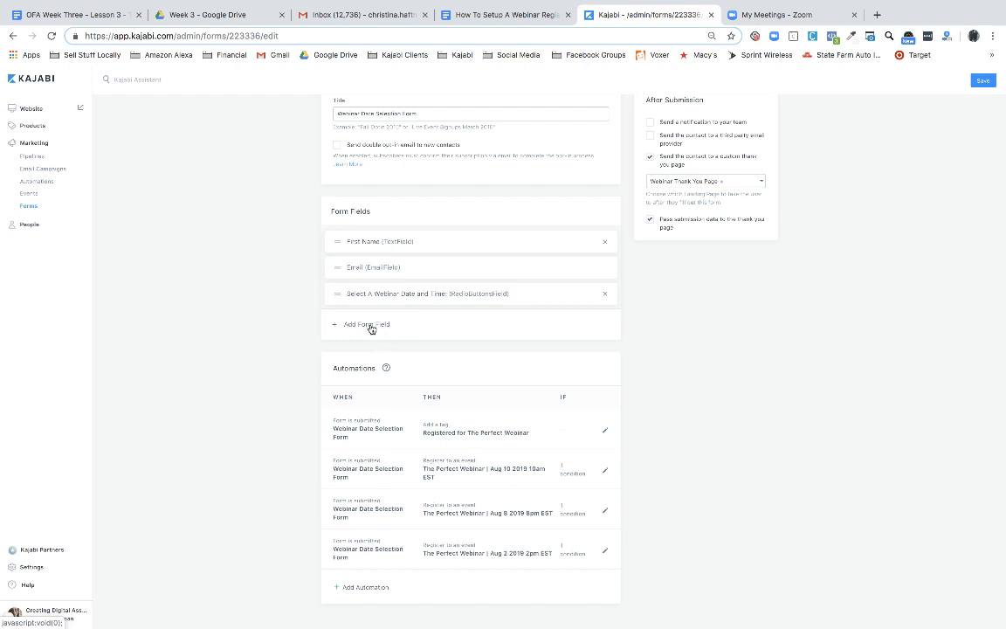
pyautogui.click(404, 295)
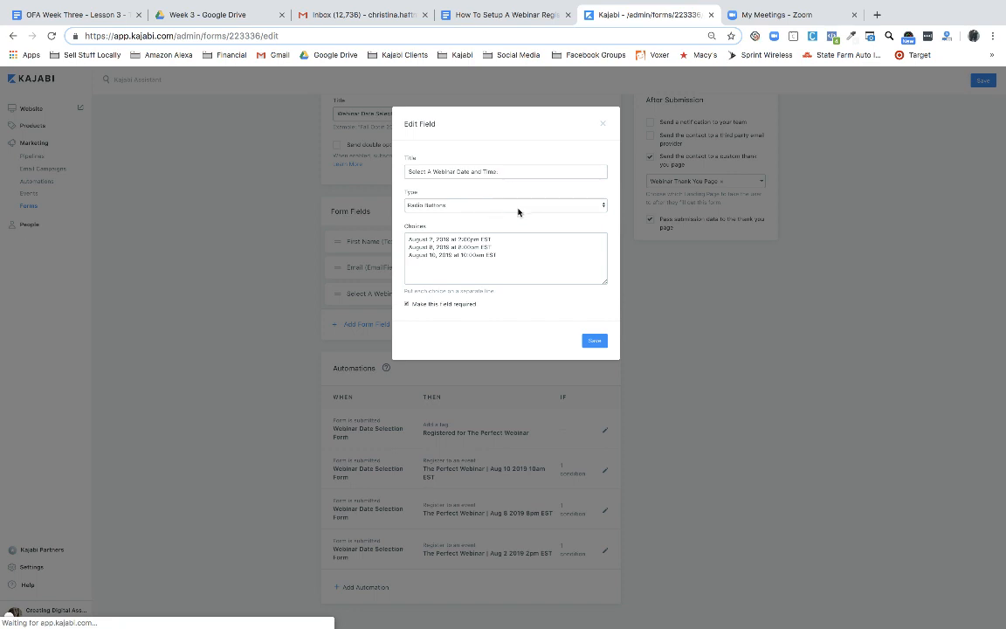
# Keep the date field as required Radio Buttons with three August 2019 choices, and save it
pyautogui.click(603, 206)
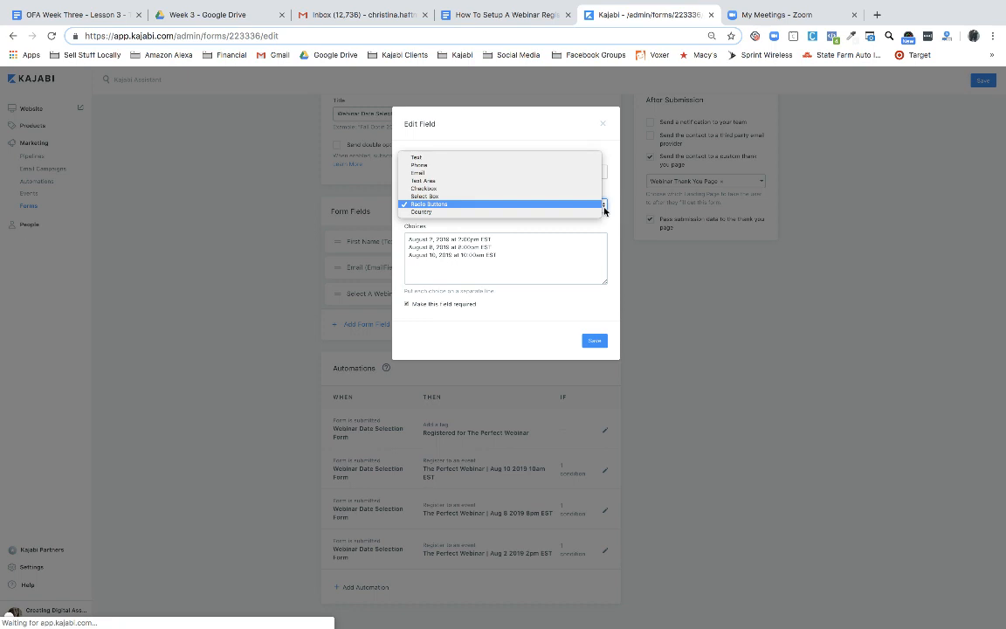
pyautogui.click(446, 205)
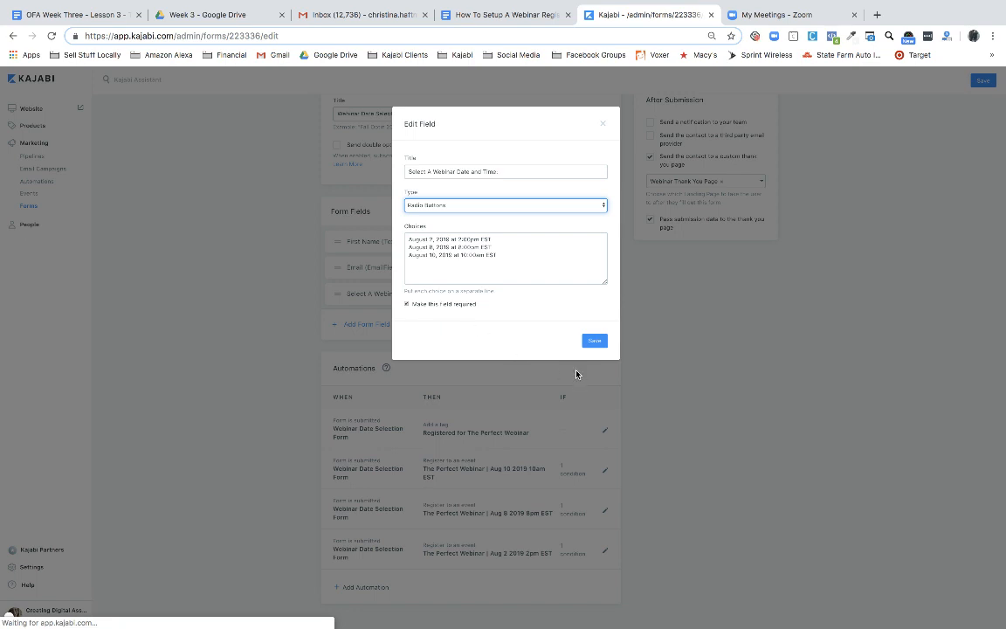
pyautogui.click(594, 341)
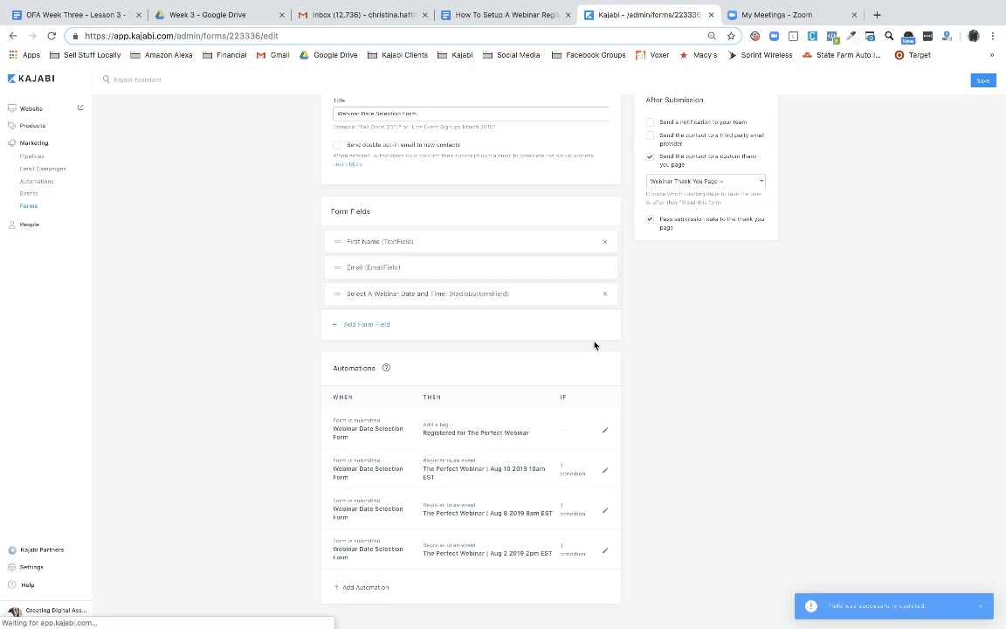
pyautogui.scroll(2, 646, 365)
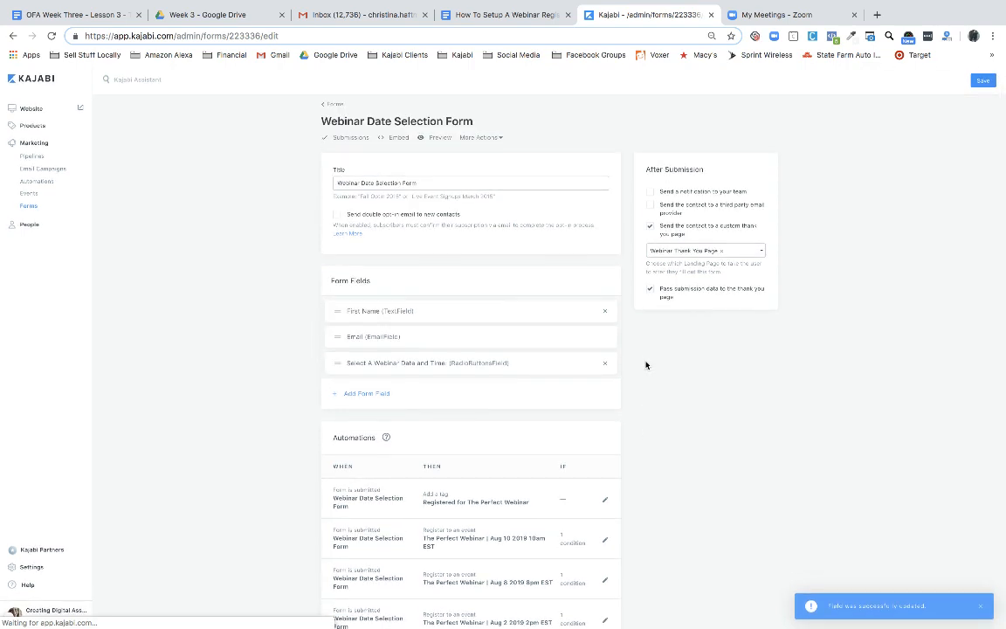
pyautogui.scroll(1, 647, 365)
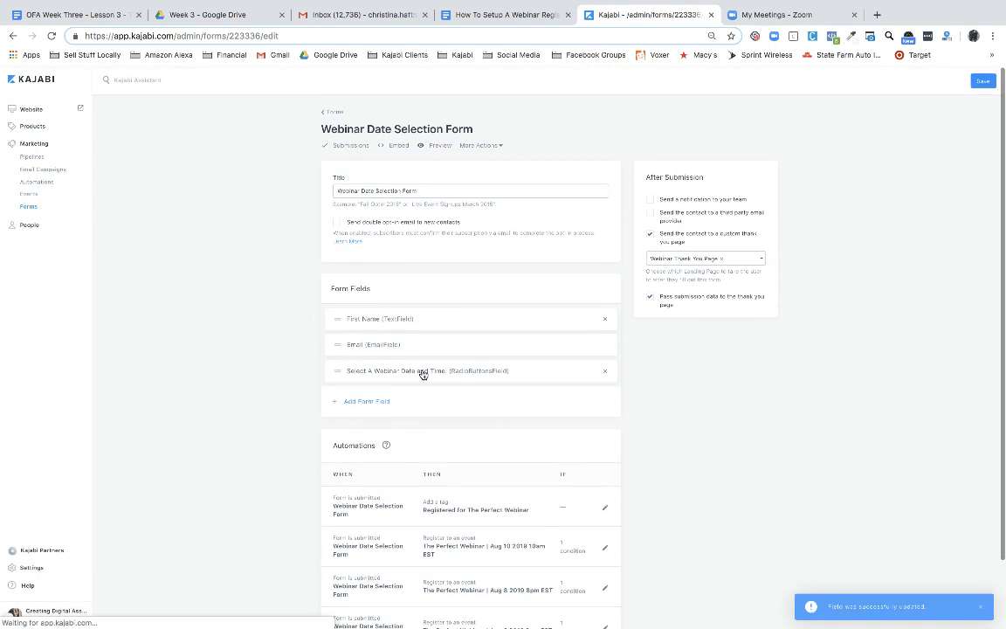
# Preview the published form and highlight its heading, subtitle and date question
pyautogui.click(441, 145)
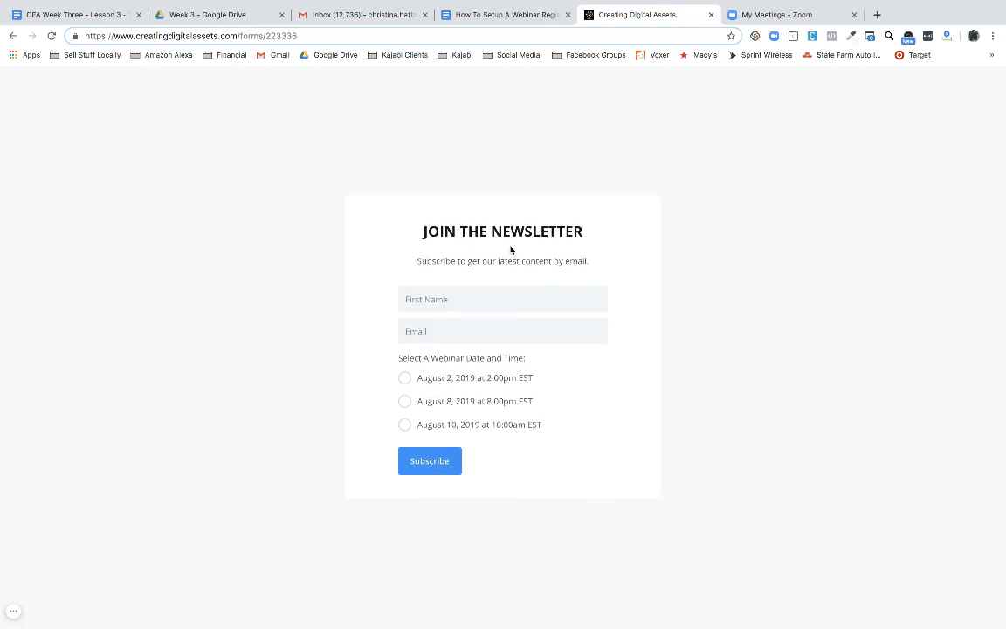
pyautogui.moveTo(417, 231); pyautogui.dragTo(594, 267)
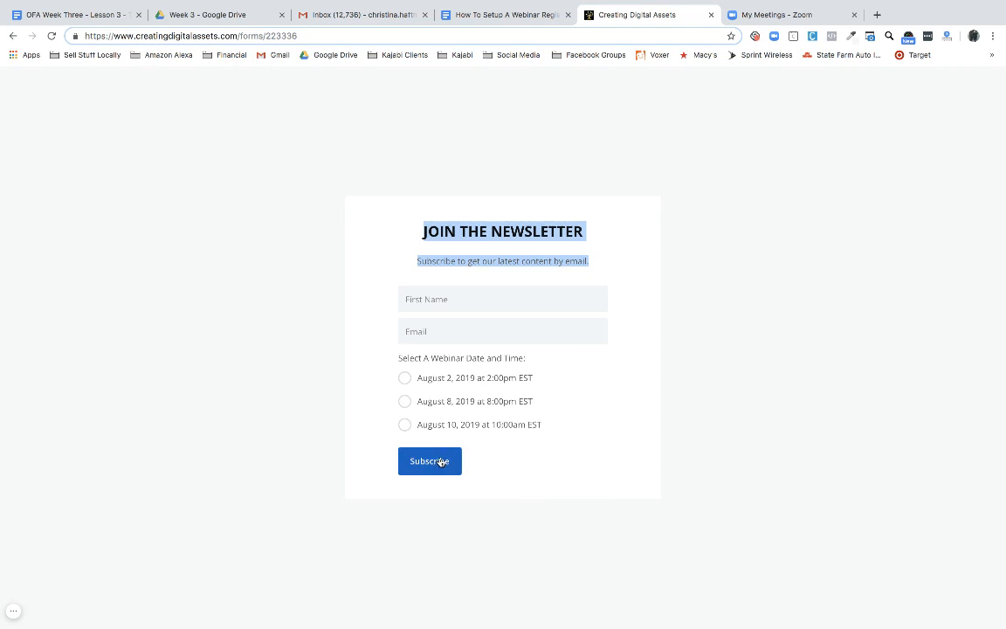
pyautogui.click(582, 461)
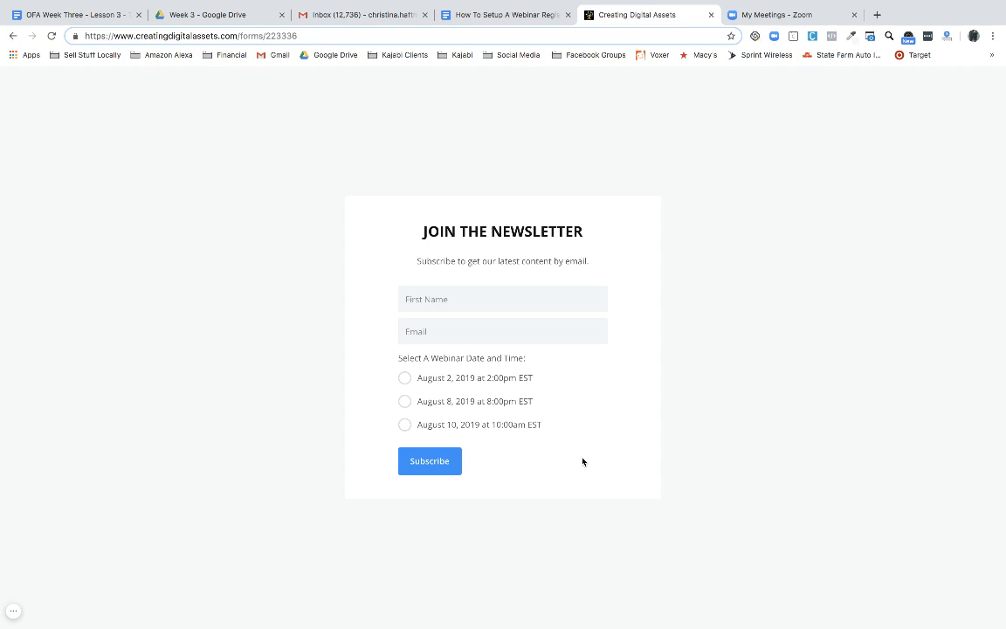
pyautogui.moveTo(418, 229); pyautogui.dragTo(613, 269)
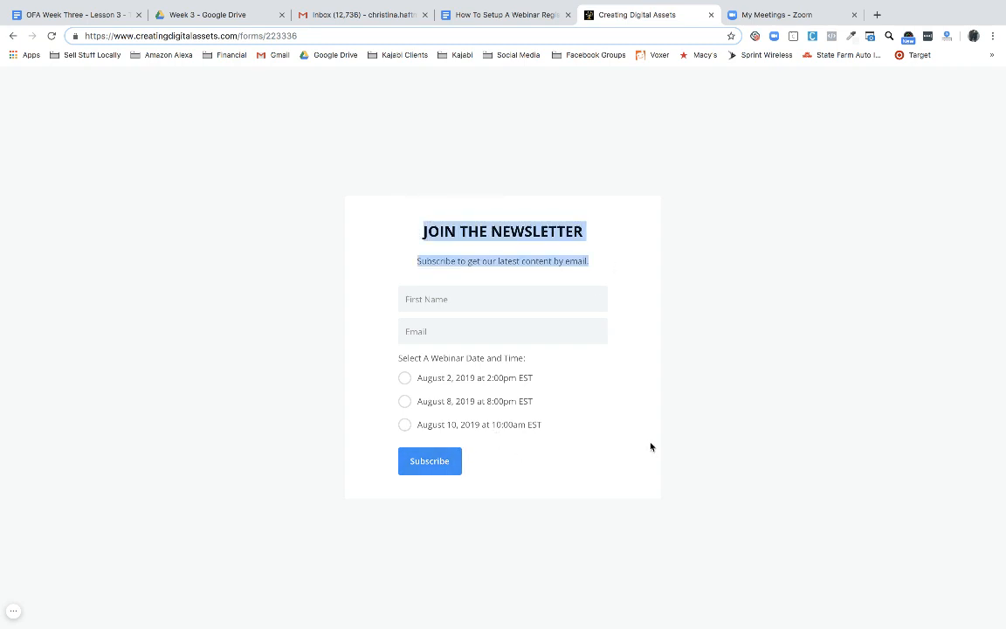
pyautogui.moveTo(564, 429); pyautogui.dragTo(238, 328)
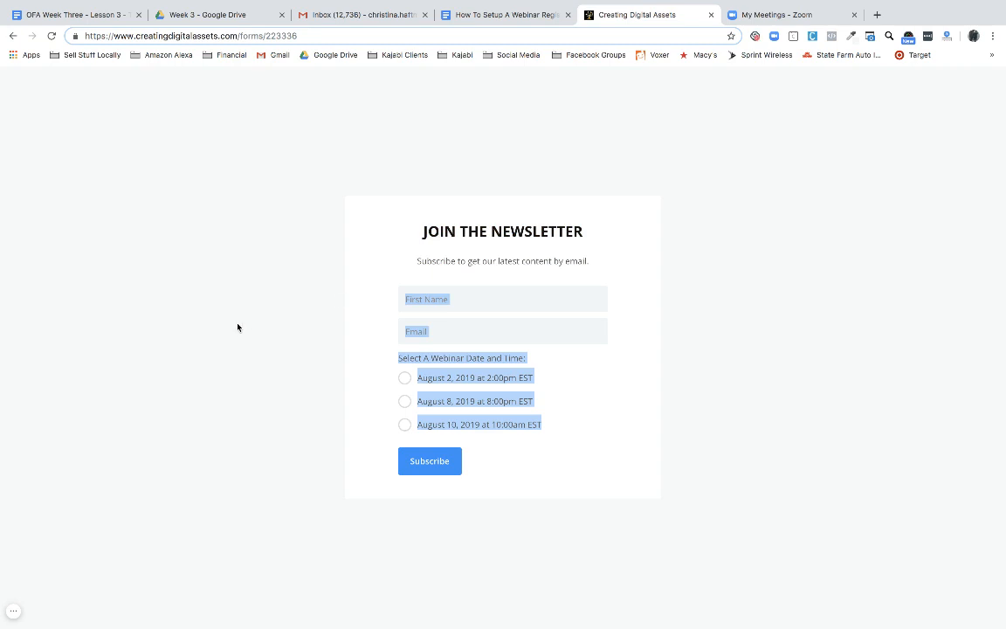
pyautogui.click(238, 327)
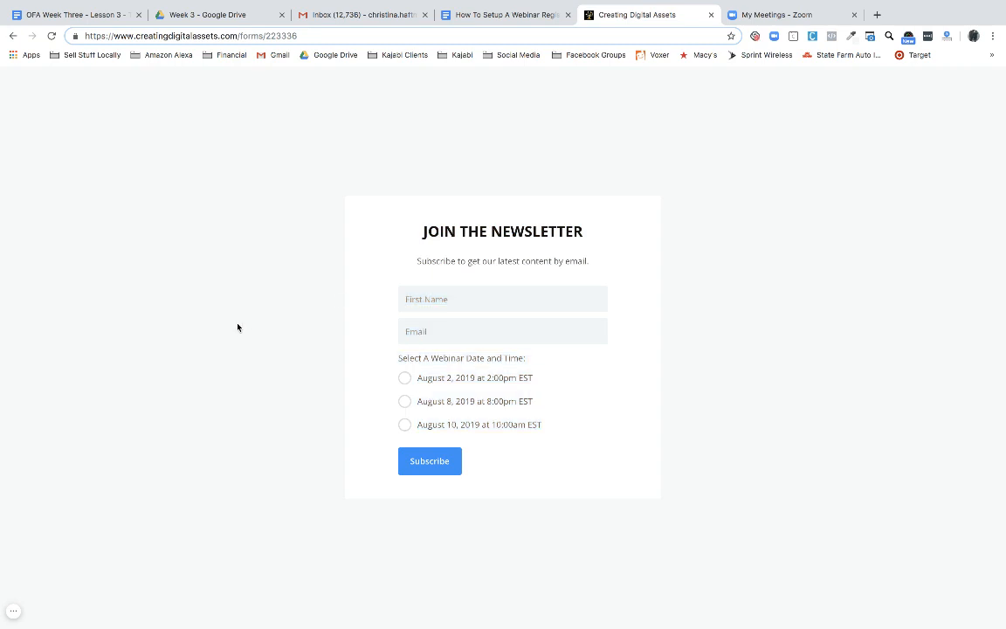
# Select August 2, 8 and 10 in turn to confirm only one date stays chosen
pyautogui.click(446, 298)
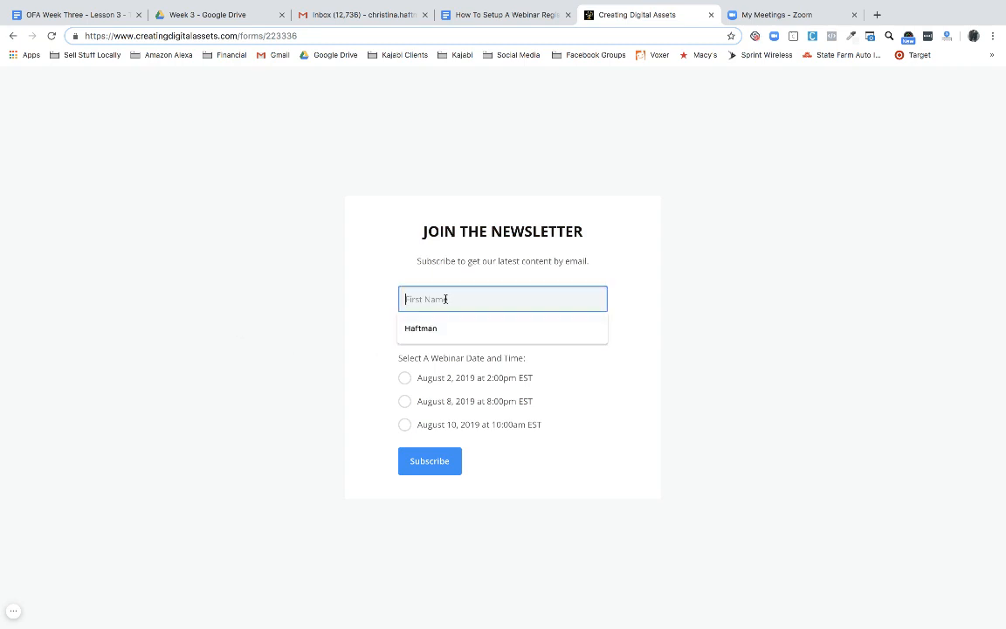
pyautogui.click(375, 321)
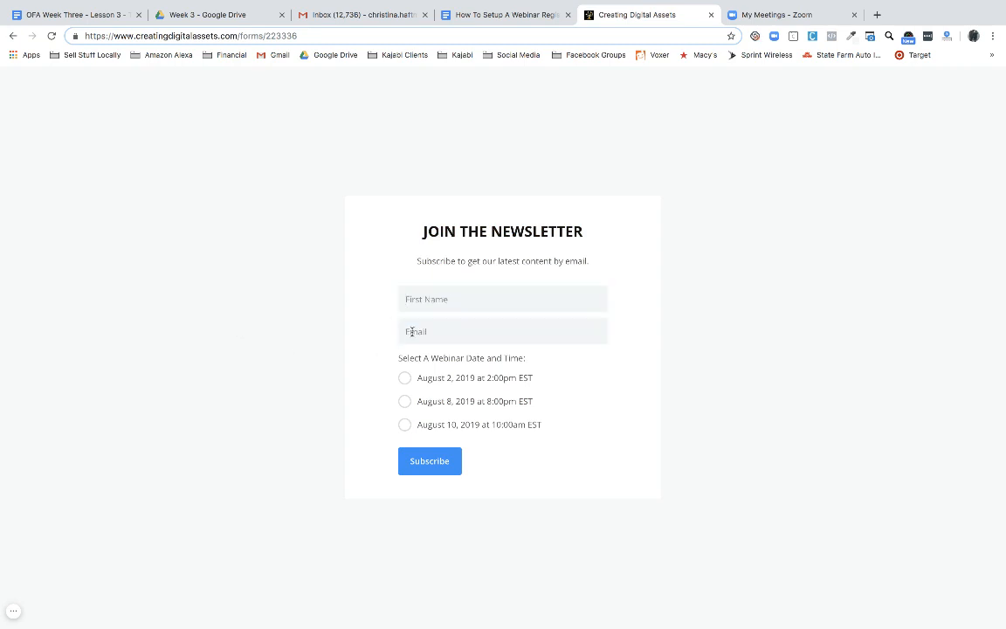
pyautogui.click(414, 332)
pyautogui.click(405, 377)
pyautogui.click(404, 401)
pyautogui.click(405, 425)
pyautogui.click(405, 378)
# Return to the form editor and switch back to the Google Docs setup guide
pyautogui.click(14, 37)
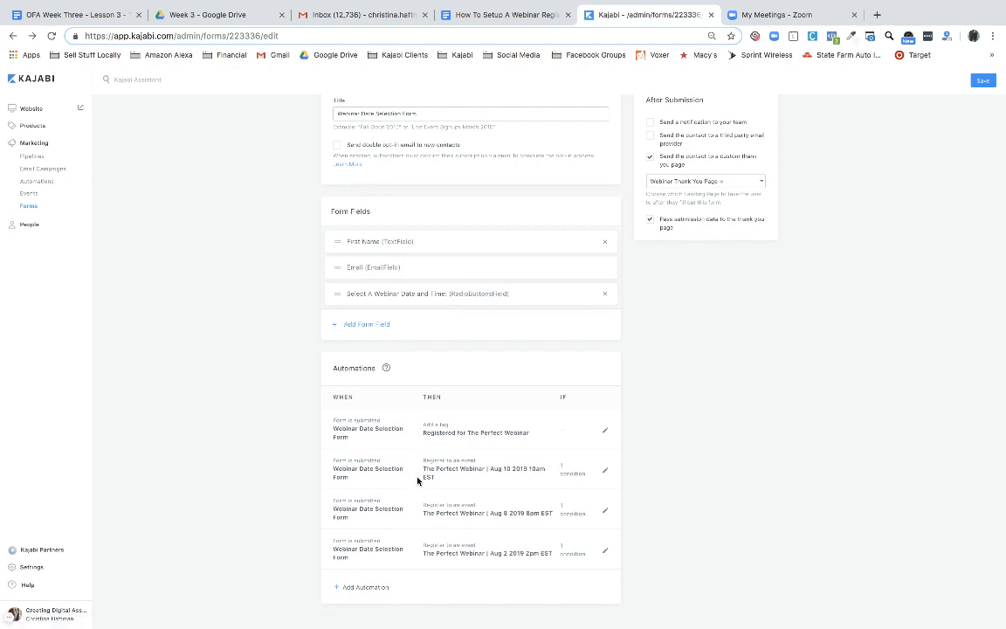
pyautogui.scroll(2, 427, 479)
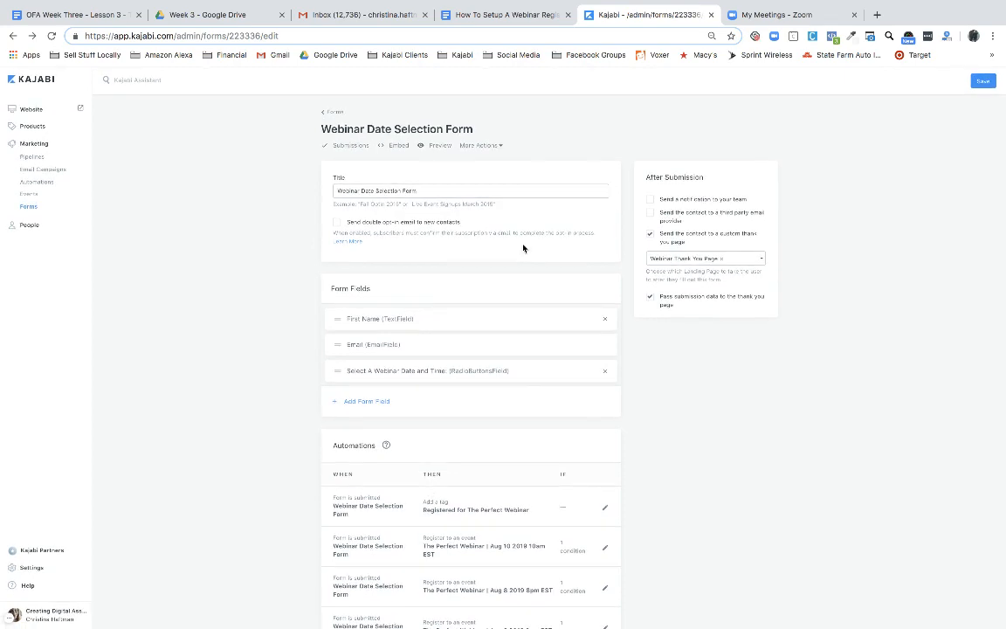
pyautogui.click(496, 15)
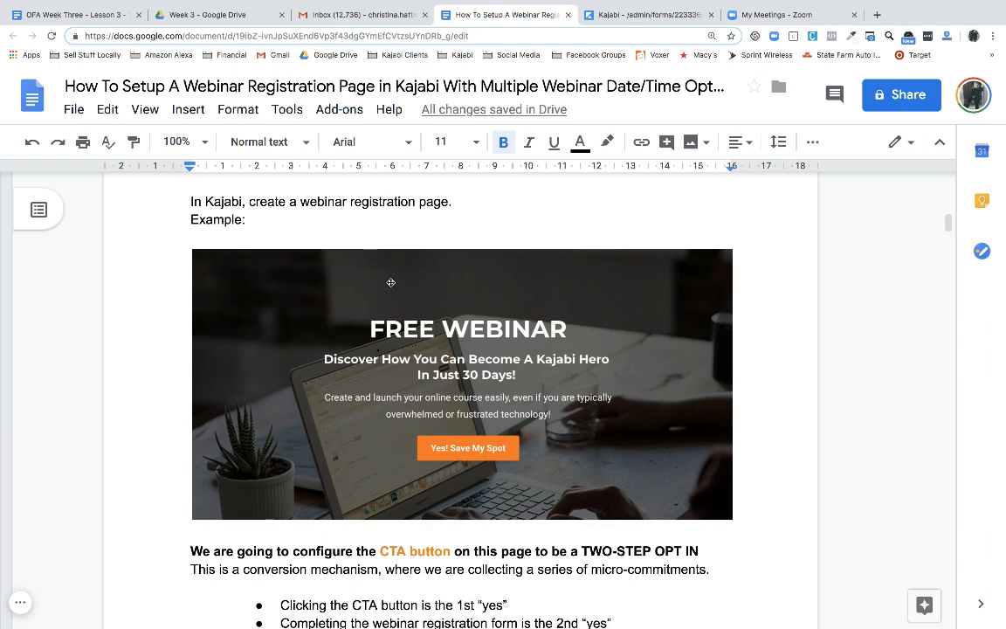
# Scroll the guide past the screenshots to the 'Inside each event, you want to Add An Email' section
pyautogui.scroll(-2, 390, 282)
pyautogui.scroll(-1, 407, 350)
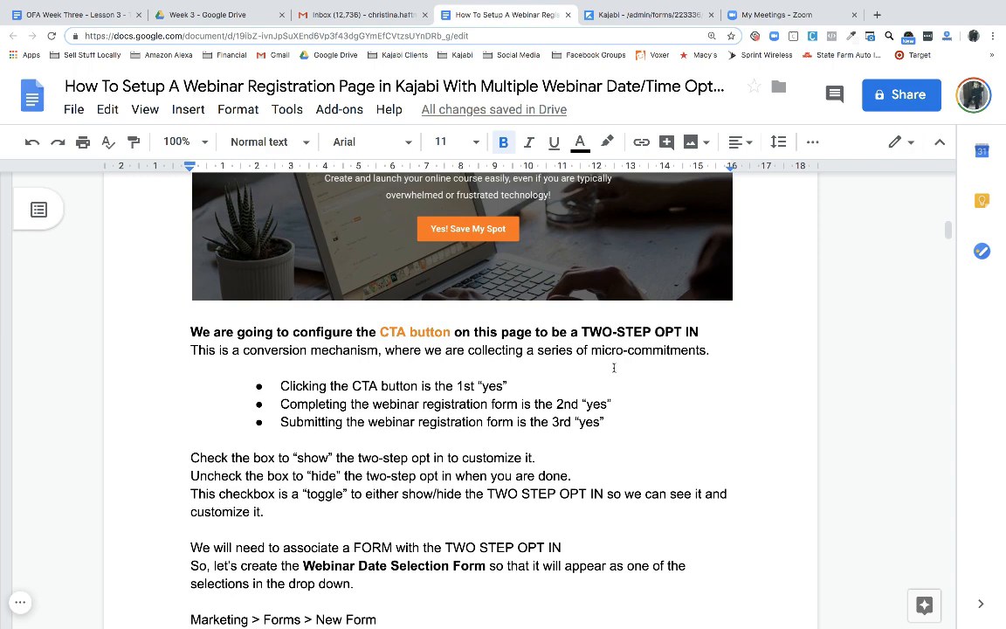
pyautogui.scroll(-1, 668, 382)
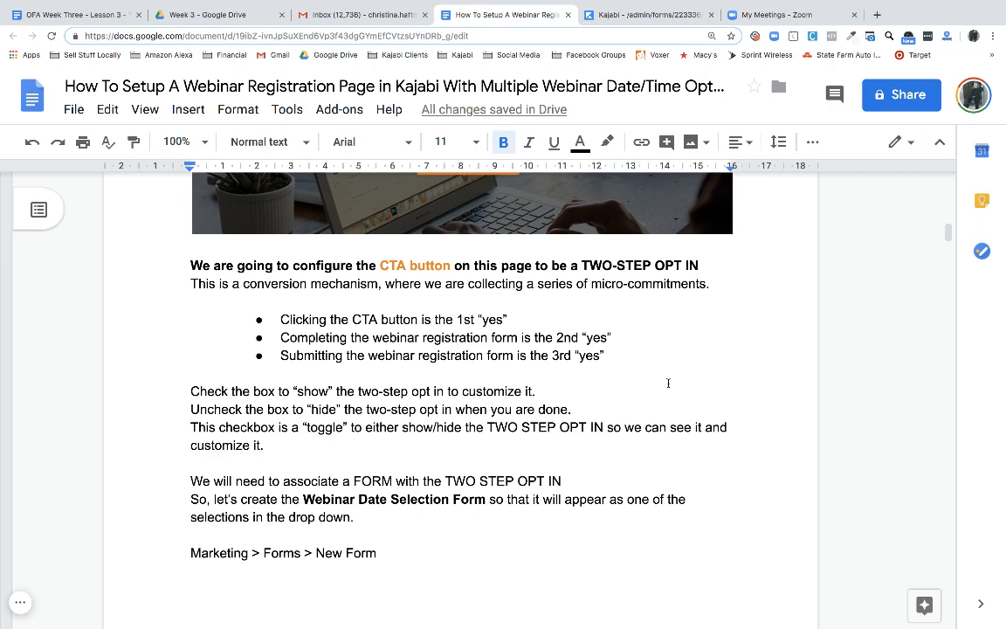
pyautogui.scroll(-2, 668, 382)
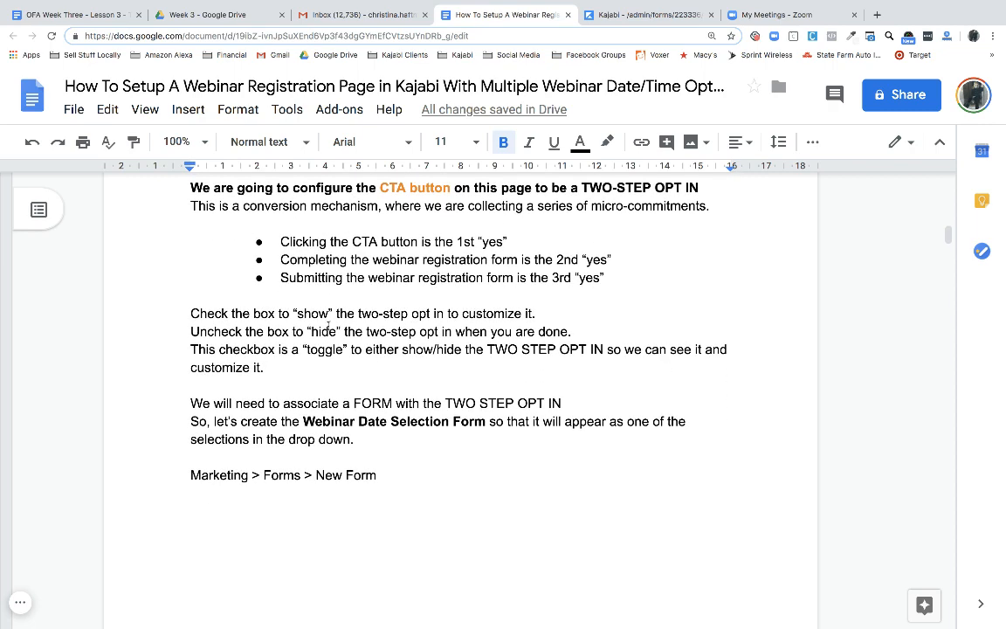
pyautogui.scroll(-4, 387, 373)
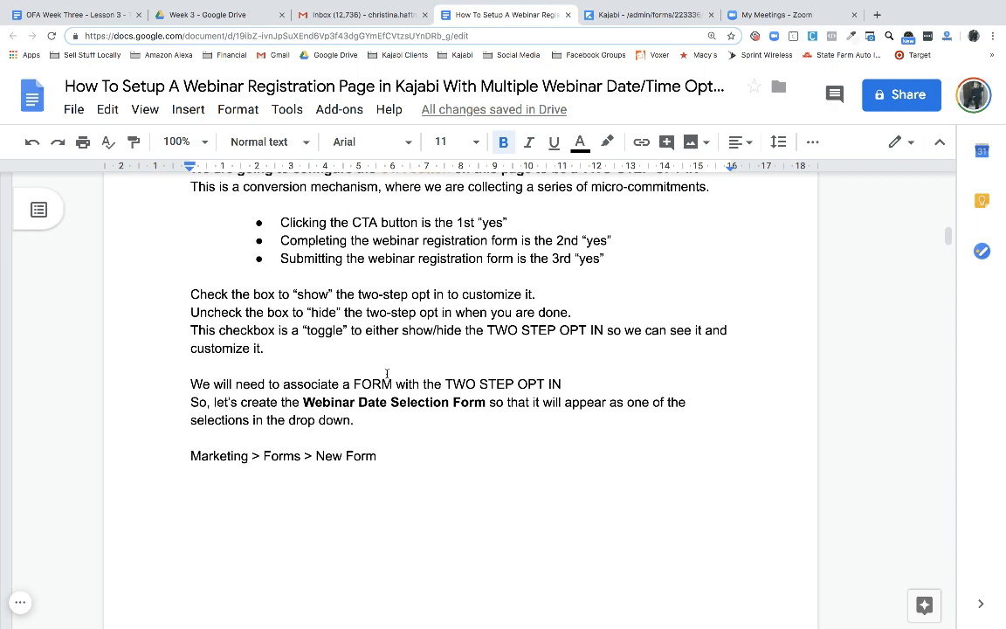
pyautogui.scroll(-7, 387, 373)
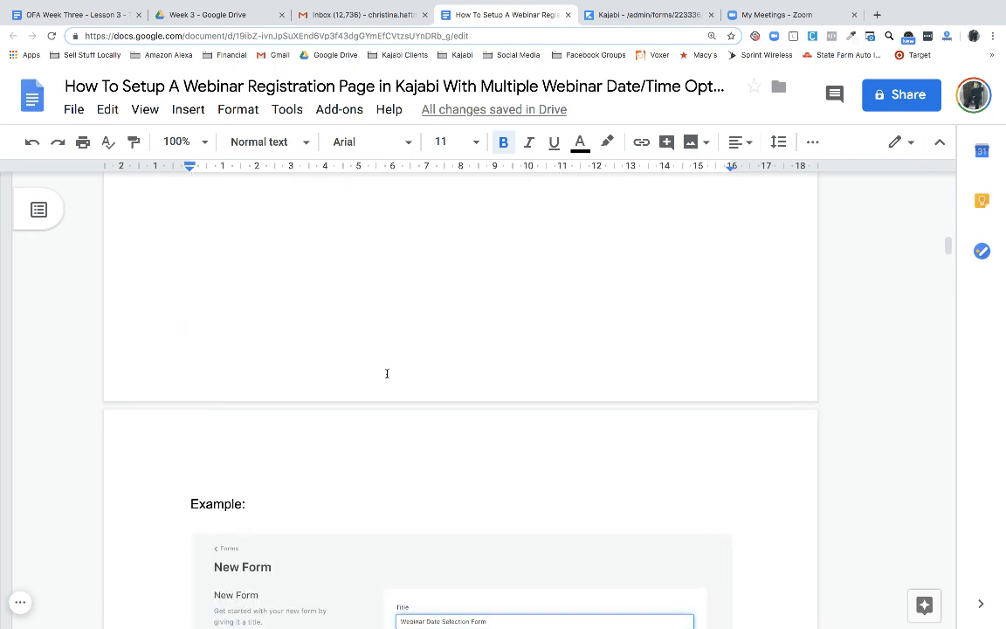
pyautogui.scroll(-10, 387, 373)
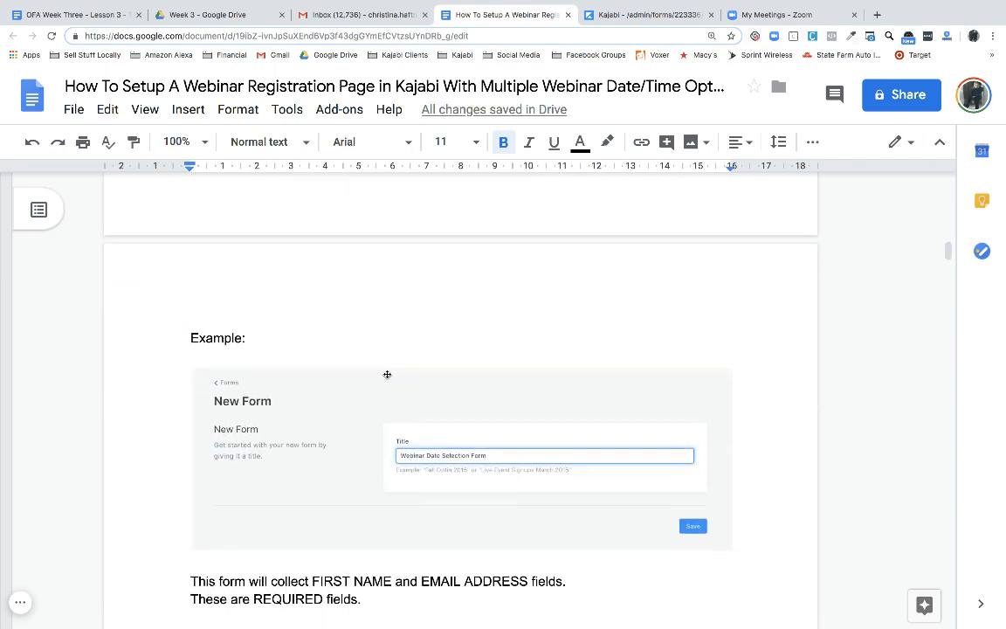
pyautogui.scroll(-8, 387, 377)
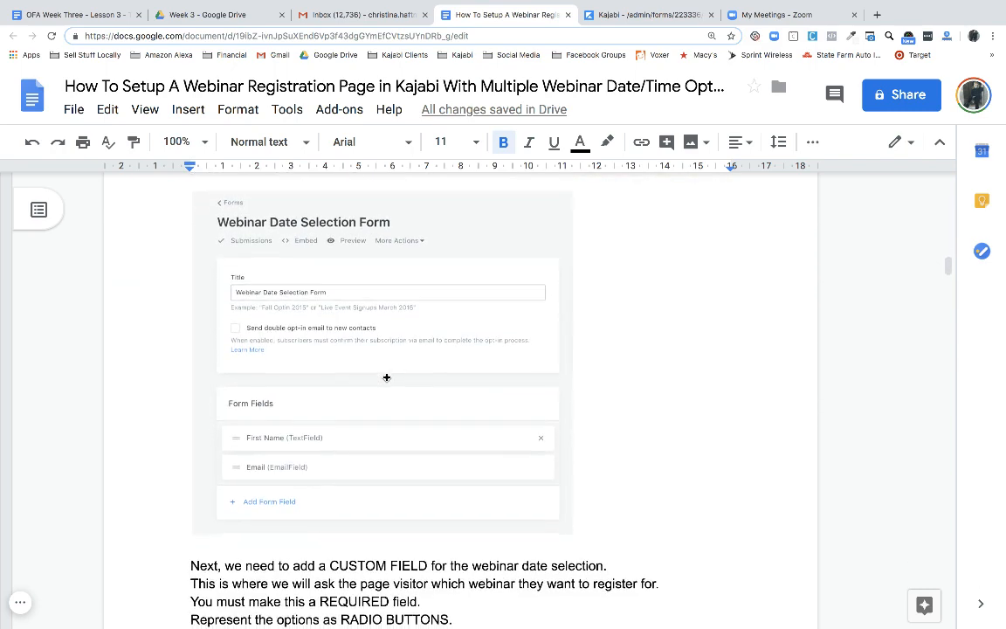
pyautogui.scroll(-6, 386, 377)
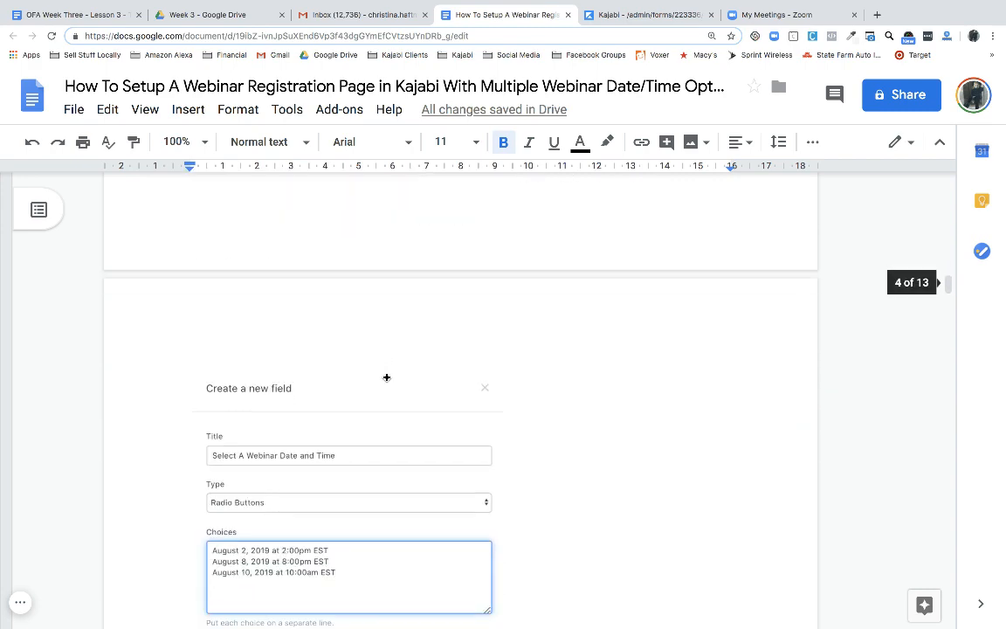
pyautogui.scroll(-10, 387, 377)
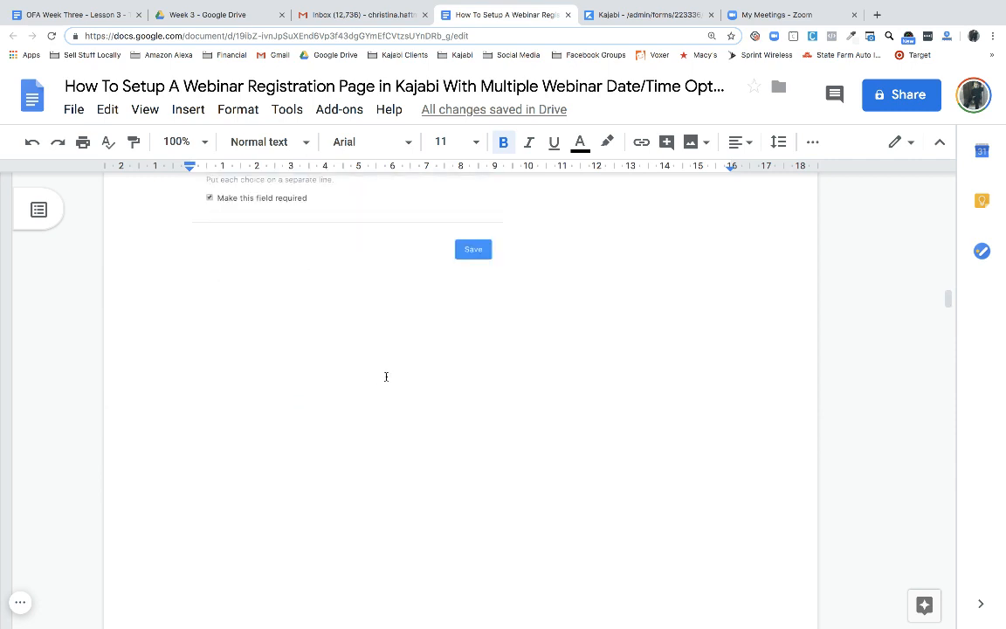
pyautogui.scroll(-12, 386, 376)
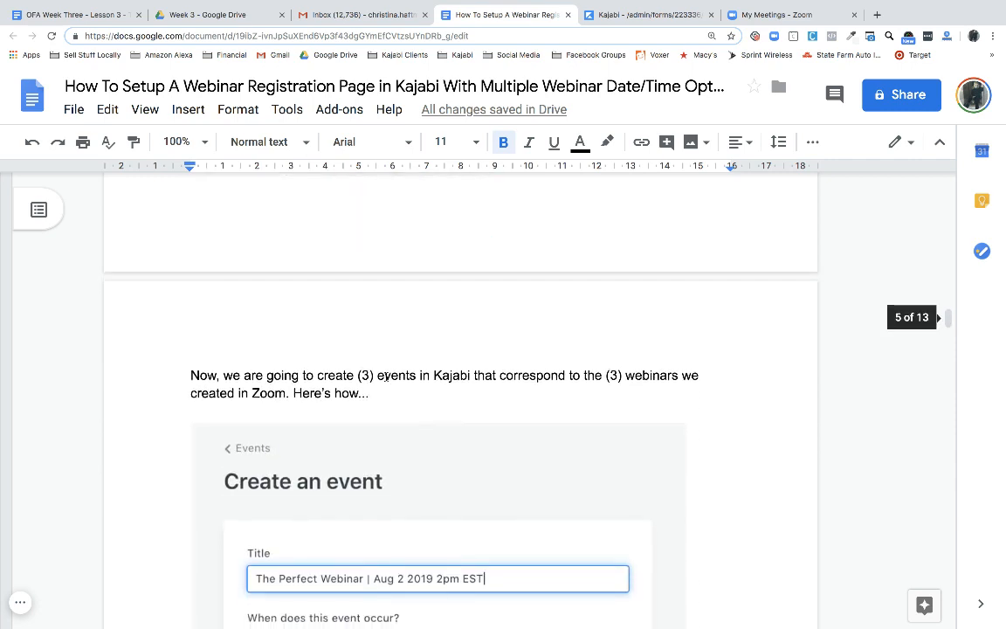
pyautogui.scroll(-3, 386, 377)
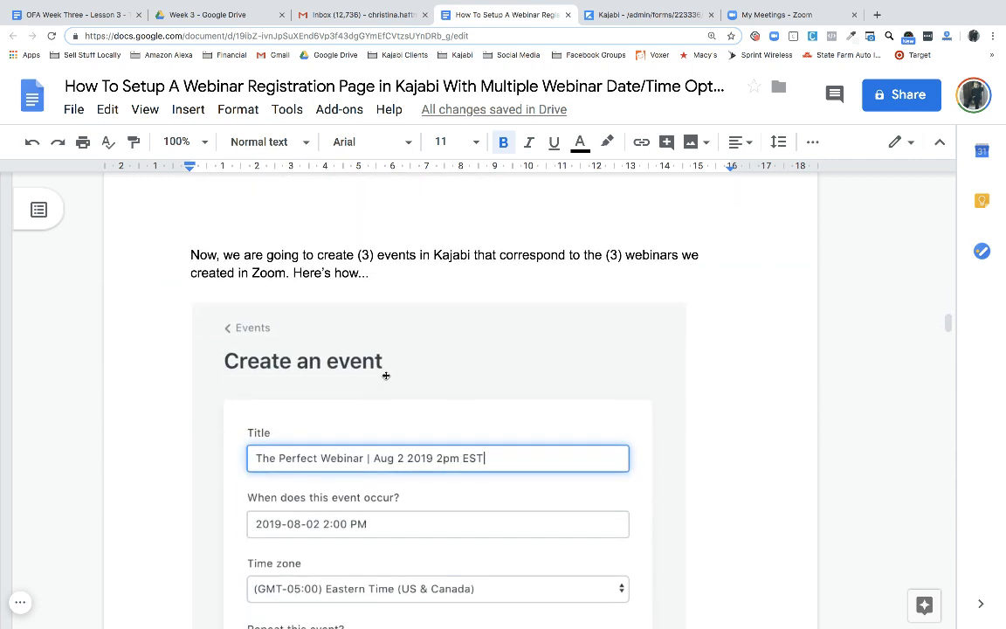
pyautogui.scroll(14, 386, 375)
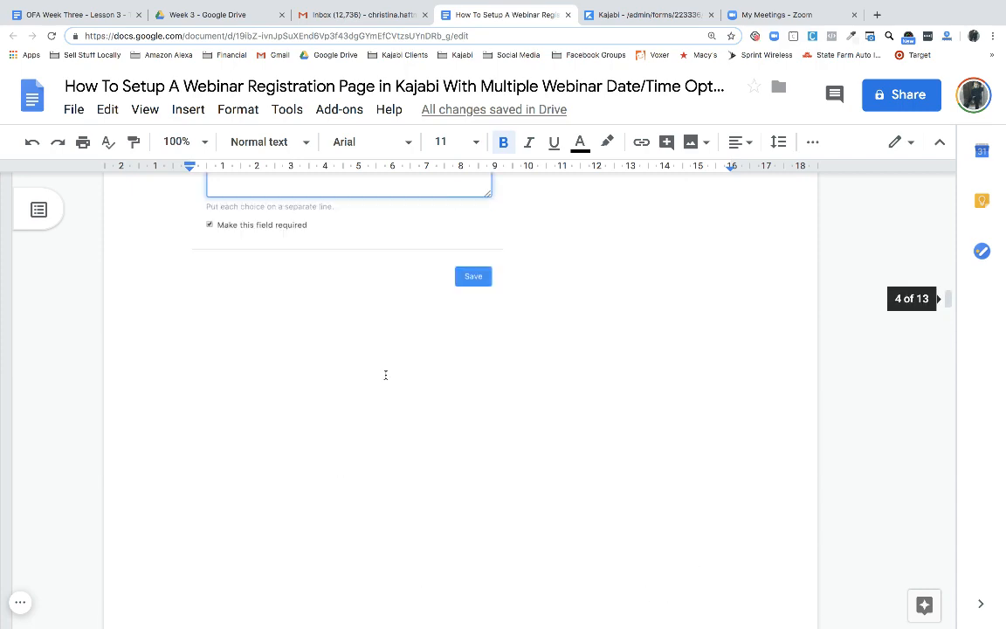
pyautogui.scroll(1, 386, 376)
pyautogui.scroll(-8, 386, 375)
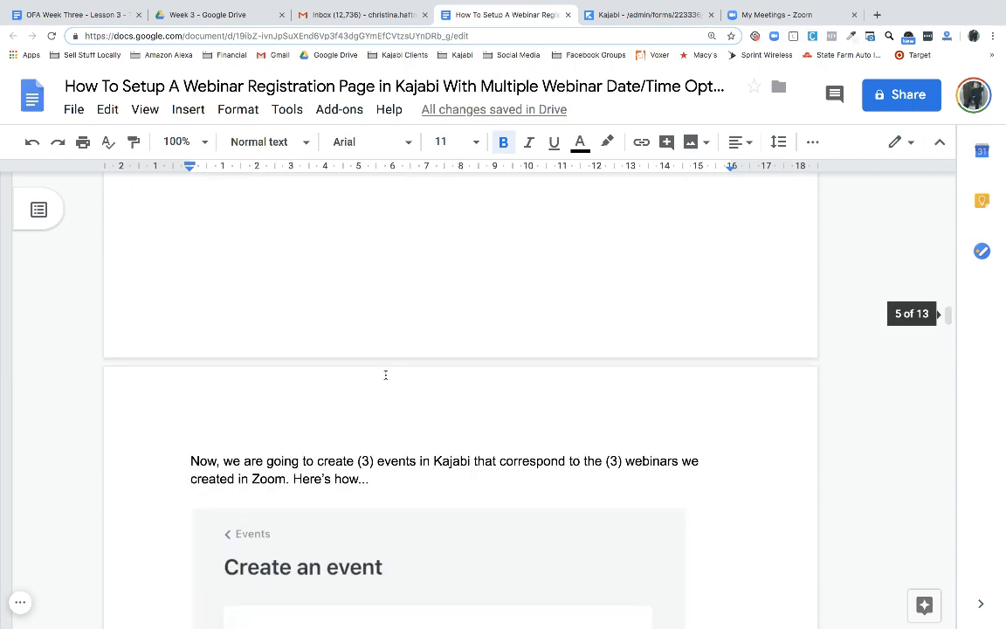
pyautogui.scroll(-5, 385, 374)
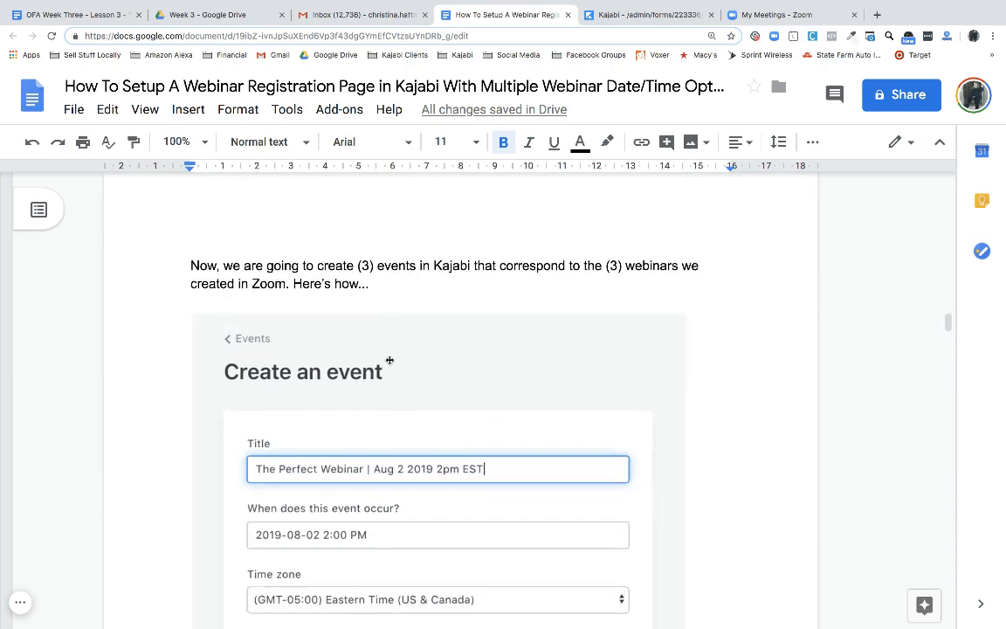
pyautogui.scroll(-1, 390, 360)
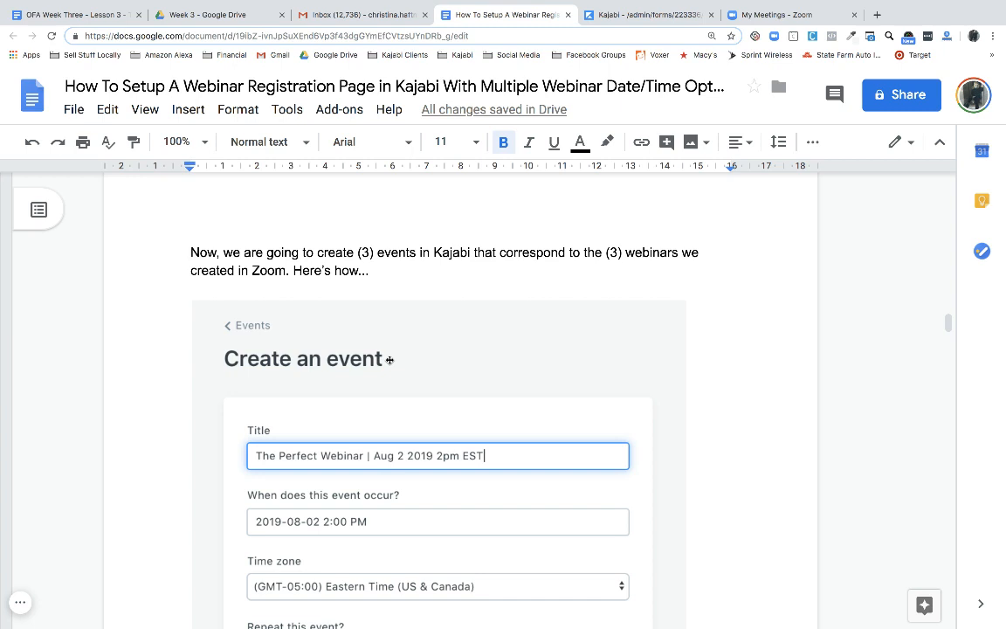
pyautogui.scroll(-5, 338, 445)
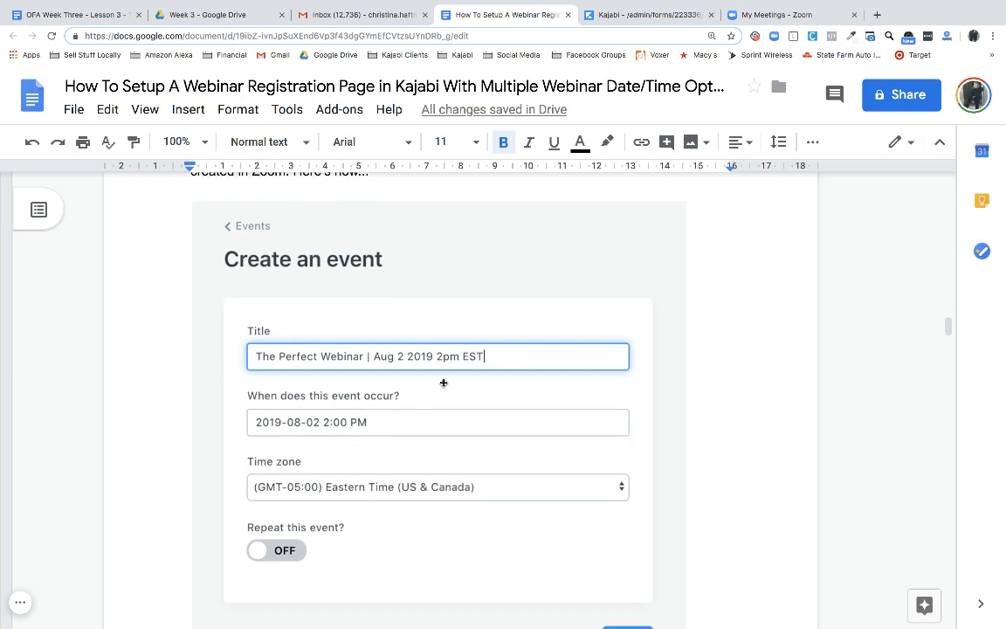
pyautogui.scroll(-10, 444, 383)
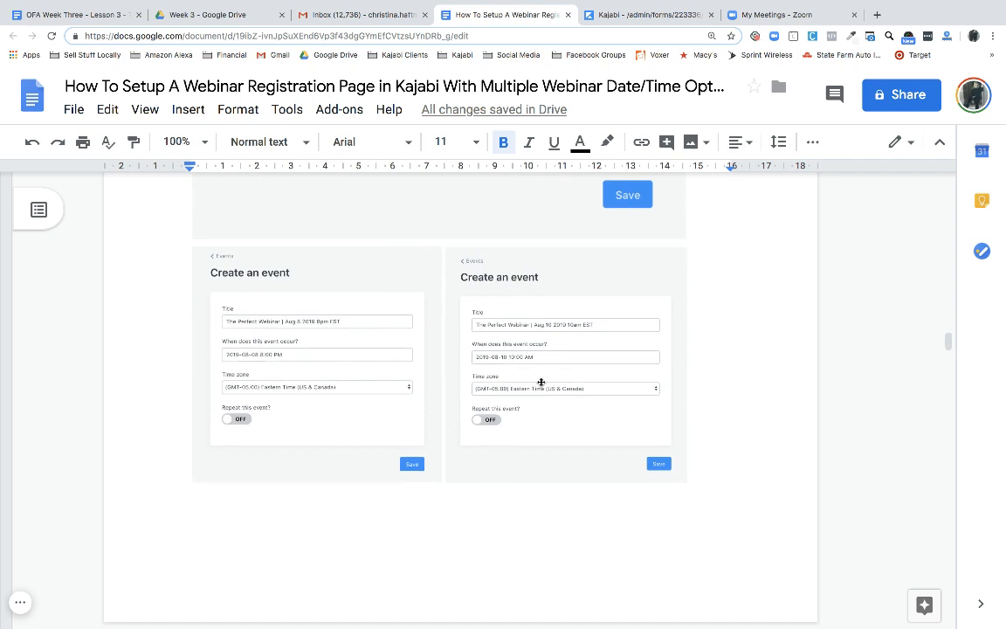
pyautogui.scroll(-2, 524, 371)
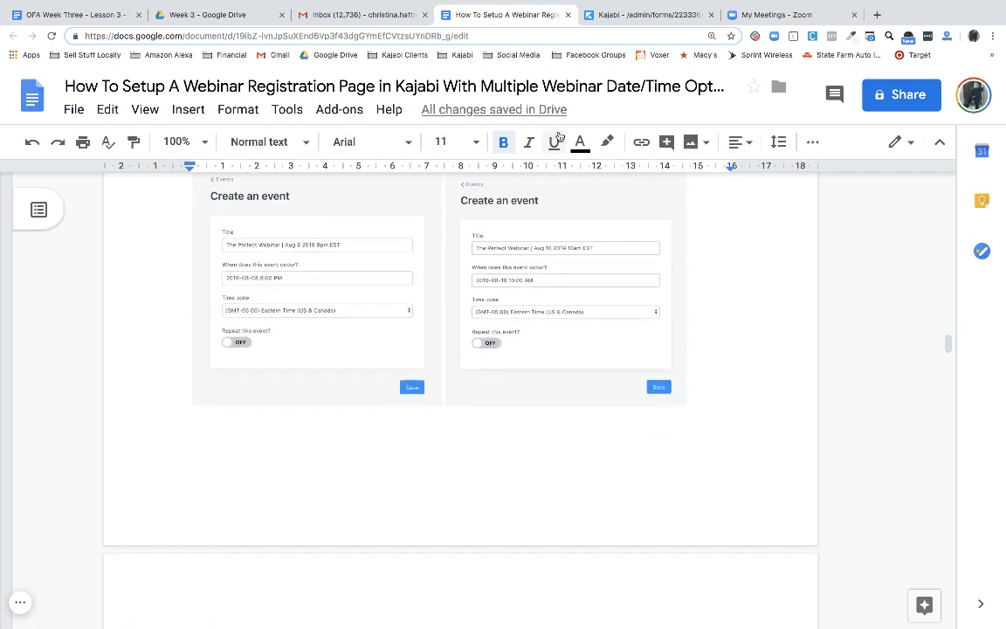
pyautogui.scroll(-8, 579, 288)
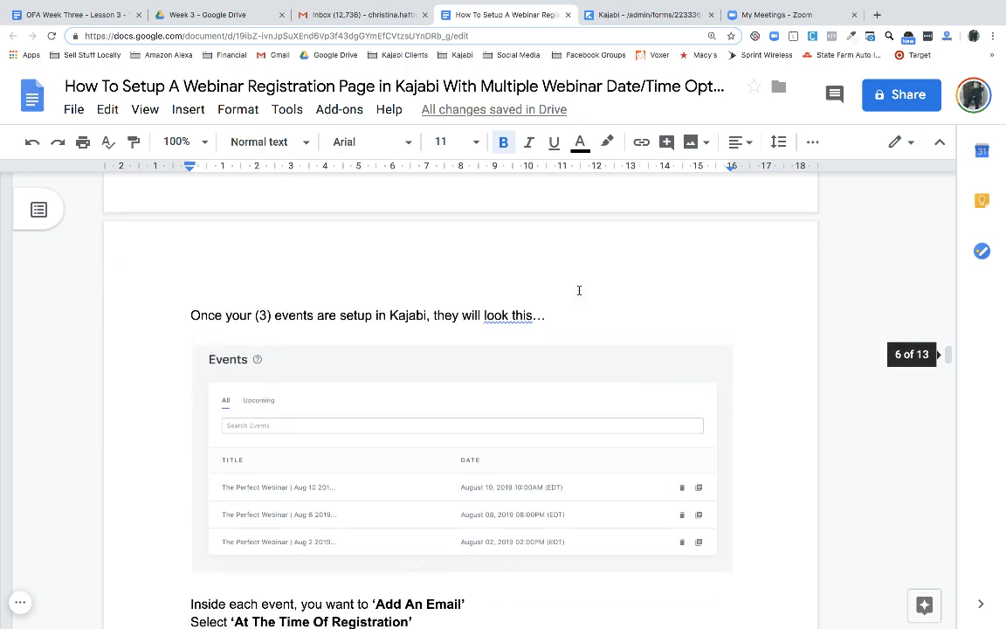
pyautogui.scroll(-2, 555, 420)
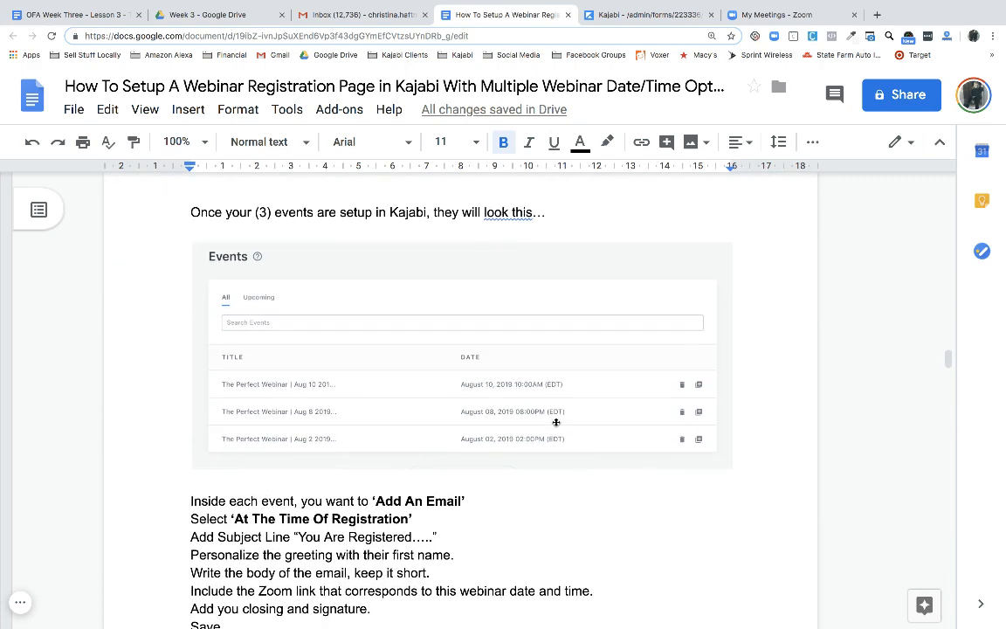
pyautogui.scroll(-1, 555, 422)
pyautogui.scroll(-5, 556, 422)
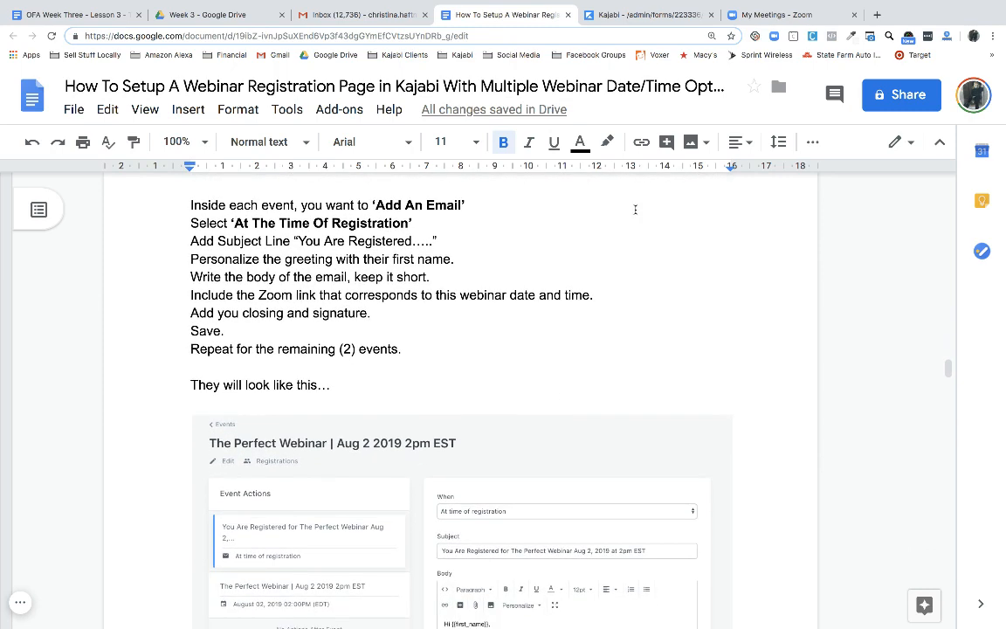
# In Kajabi, go to Marketing > Events and open The Perfect Webinar | Aug 2 2019 event
pyautogui.click(636, 15)
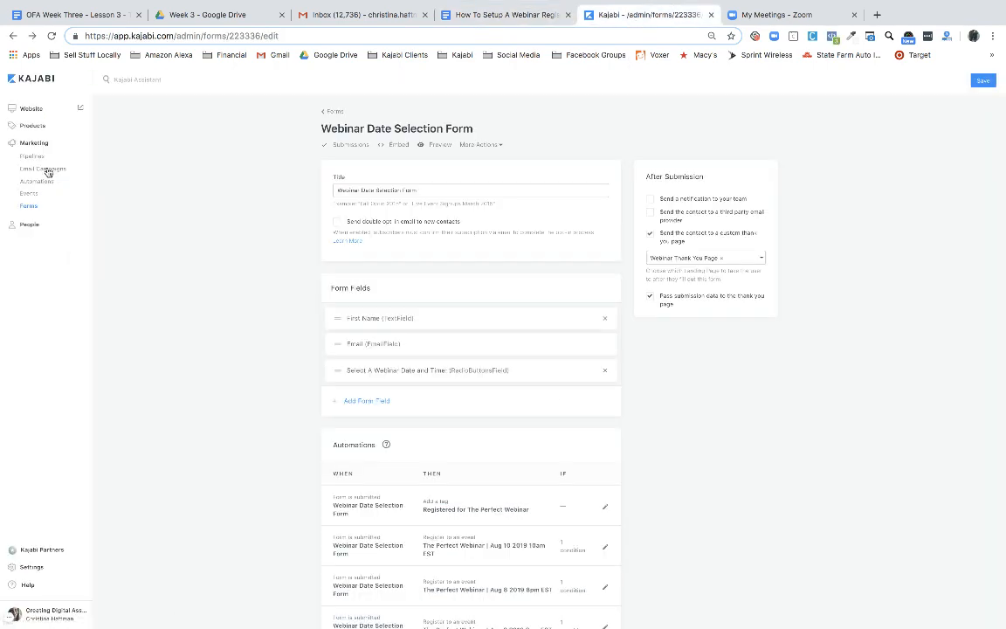
pyautogui.click(32, 194)
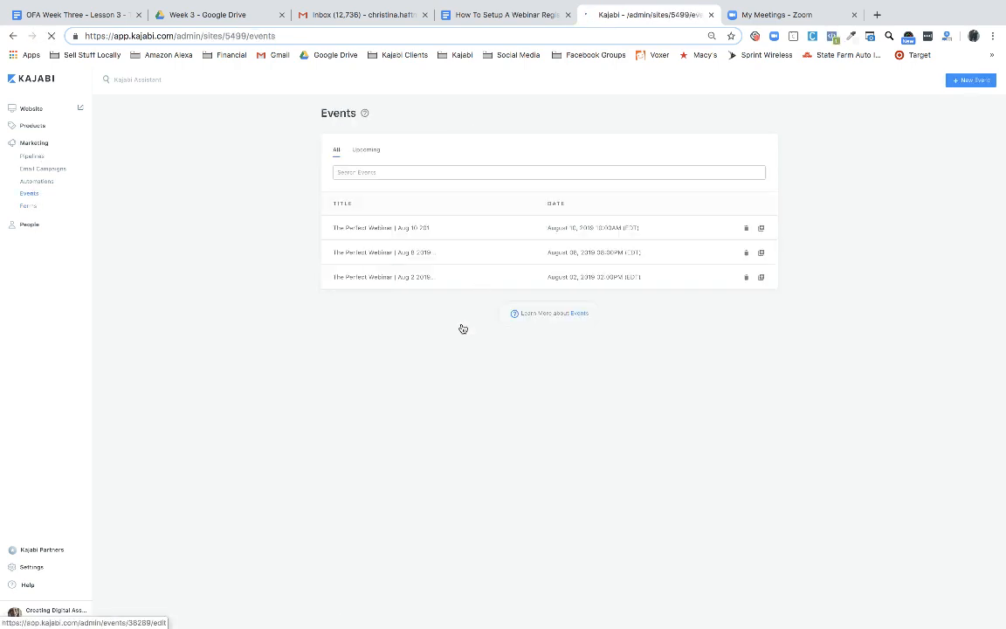
pyautogui.click(404, 281)
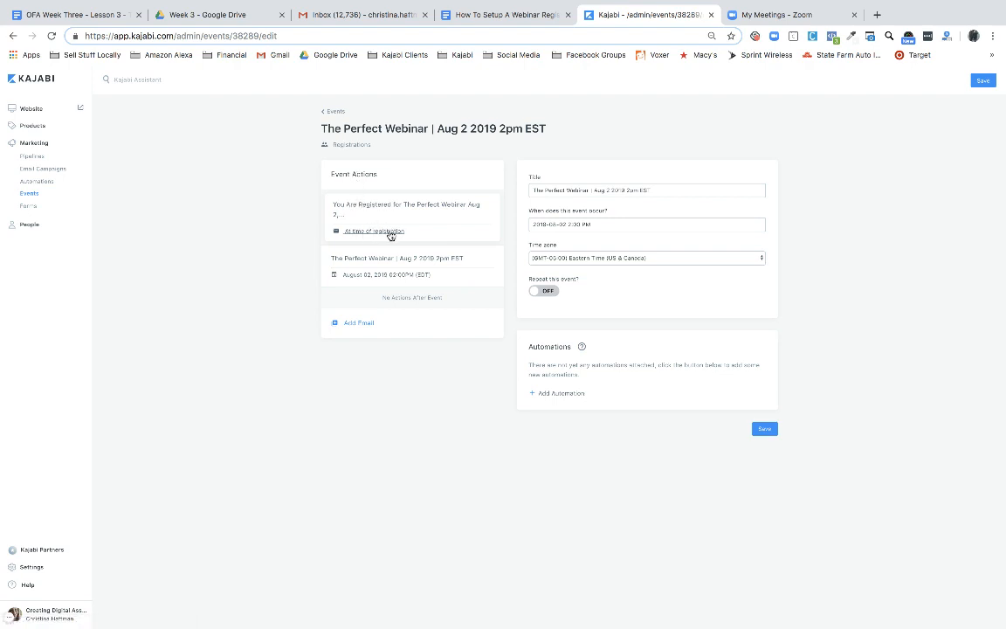
# Open the Aug 2 event's 'You Are Registered…' email and inspect its merge fields and Zoom link
pyautogui.click(389, 233)
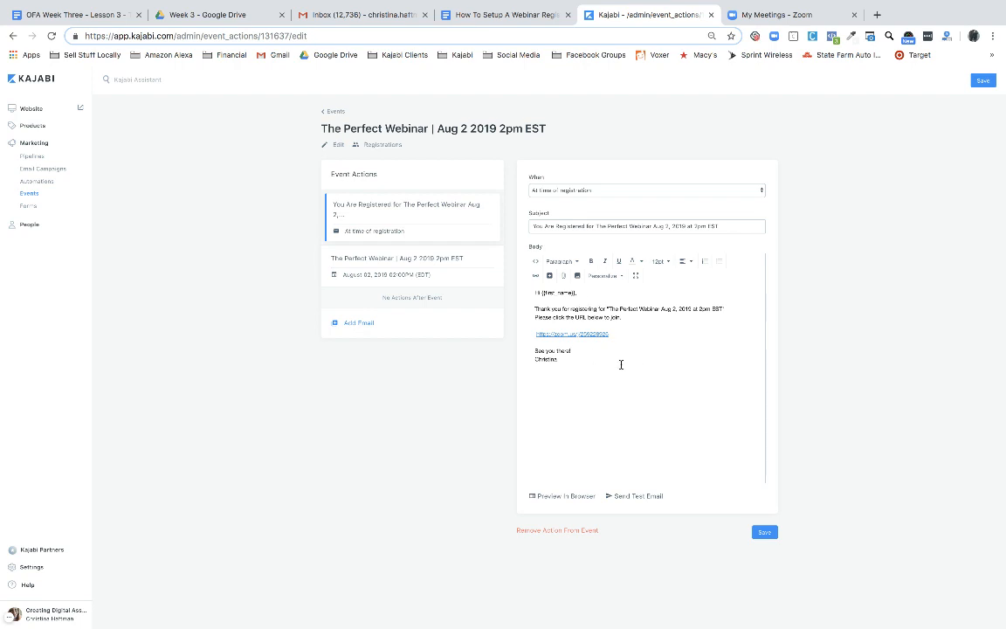
pyautogui.click(622, 276)
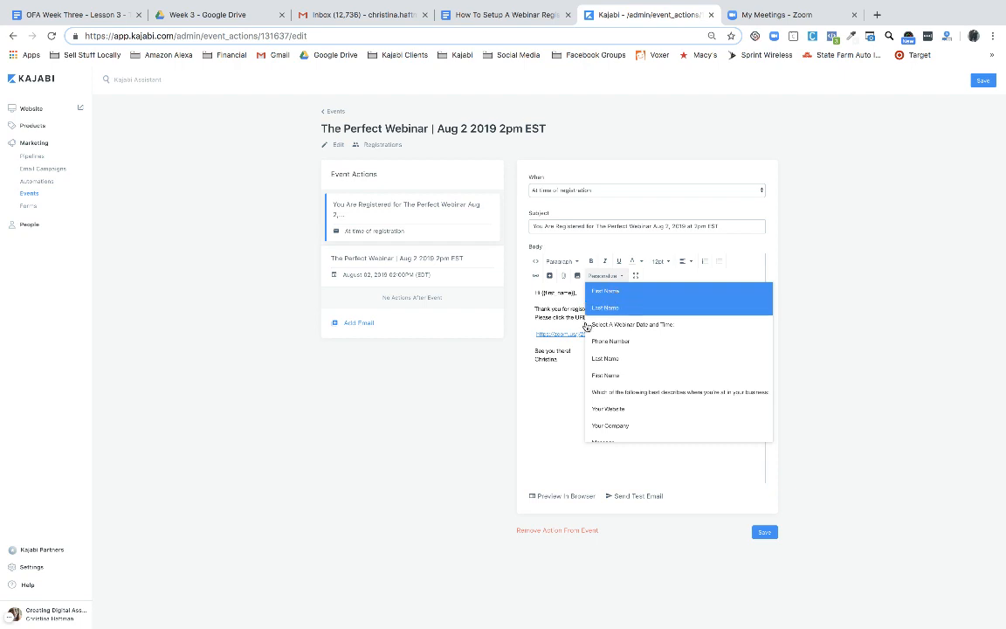
pyautogui.click(557, 392)
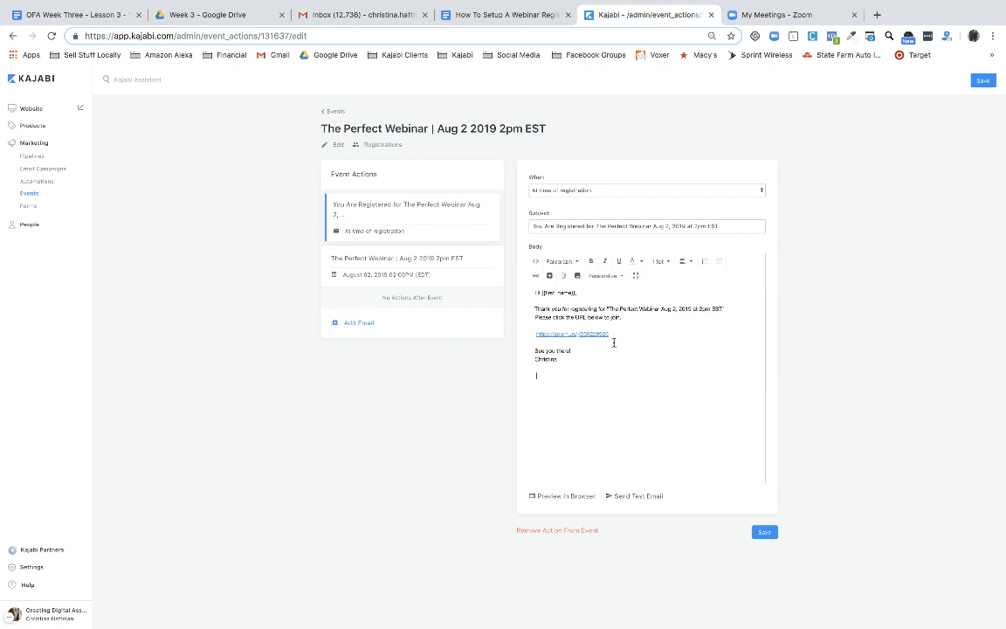
pyautogui.click(618, 333)
pyautogui.moveTo(617, 334); pyautogui.dragTo(523, 333)
pyautogui.click(583, 380)
# Go back to the Events list, leaving the email unsaved via the 'Leave site?' dialog
pyautogui.click(334, 115)
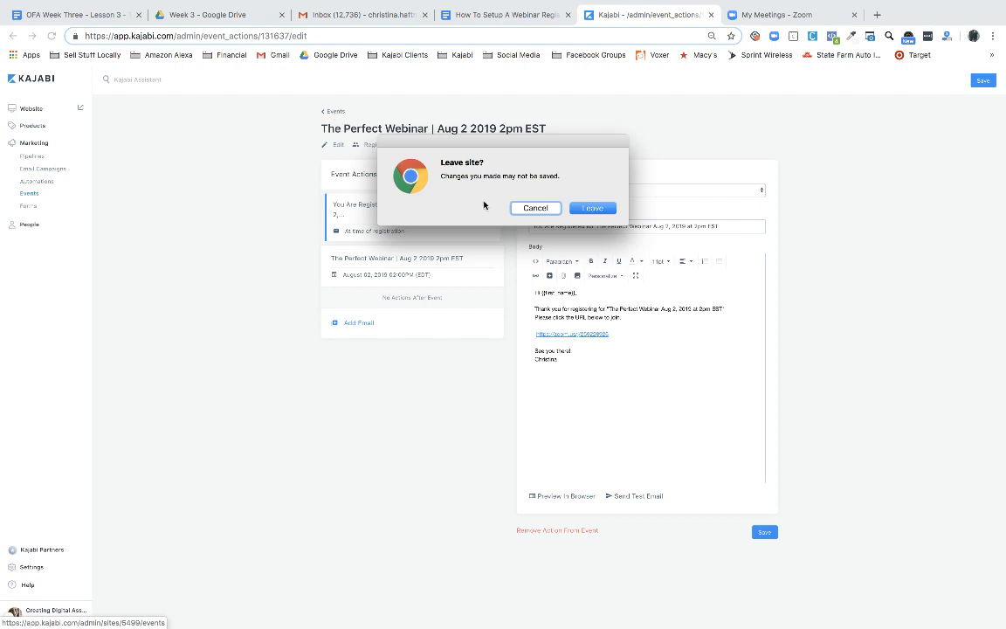
pyautogui.click(591, 209)
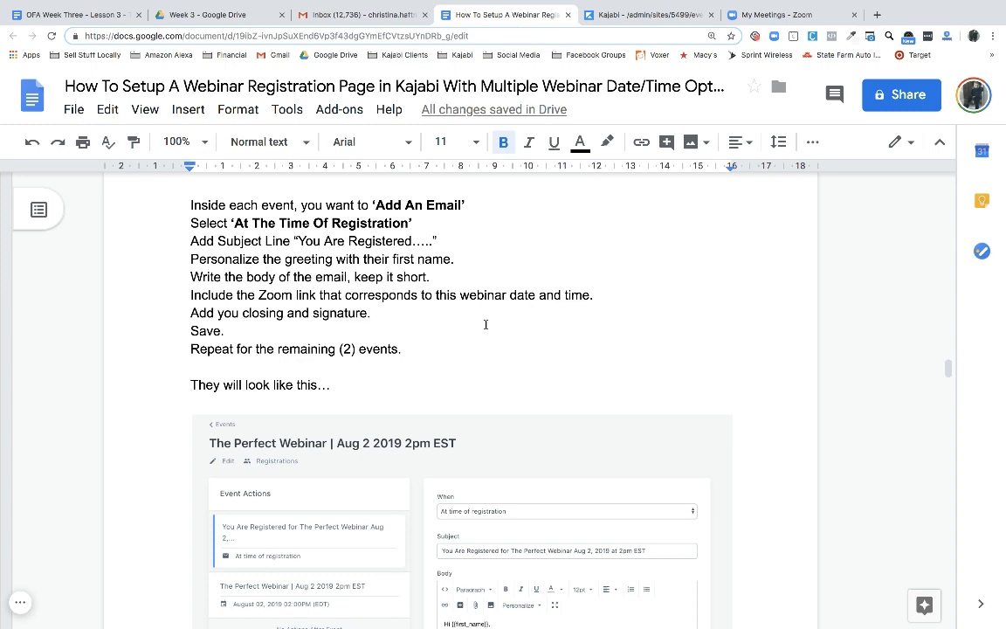
# Retype the guide's greeting placeholder as '{{first-name}}', removing the period and stray space
pyautogui.click(458, 259)
pyautogui.press('BackSpace')
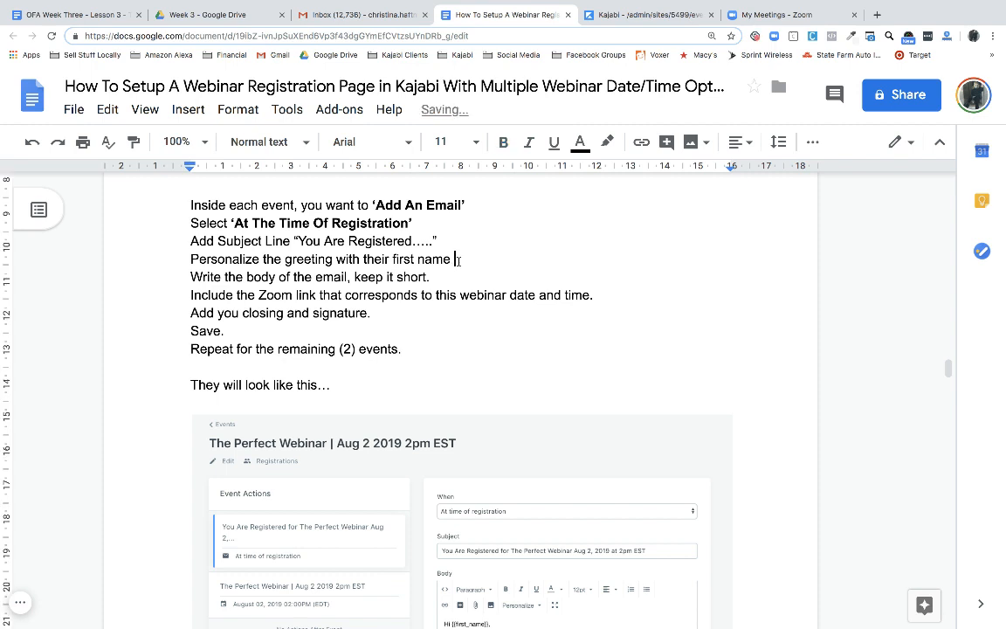
pyautogui.write('{{ first-name}}')
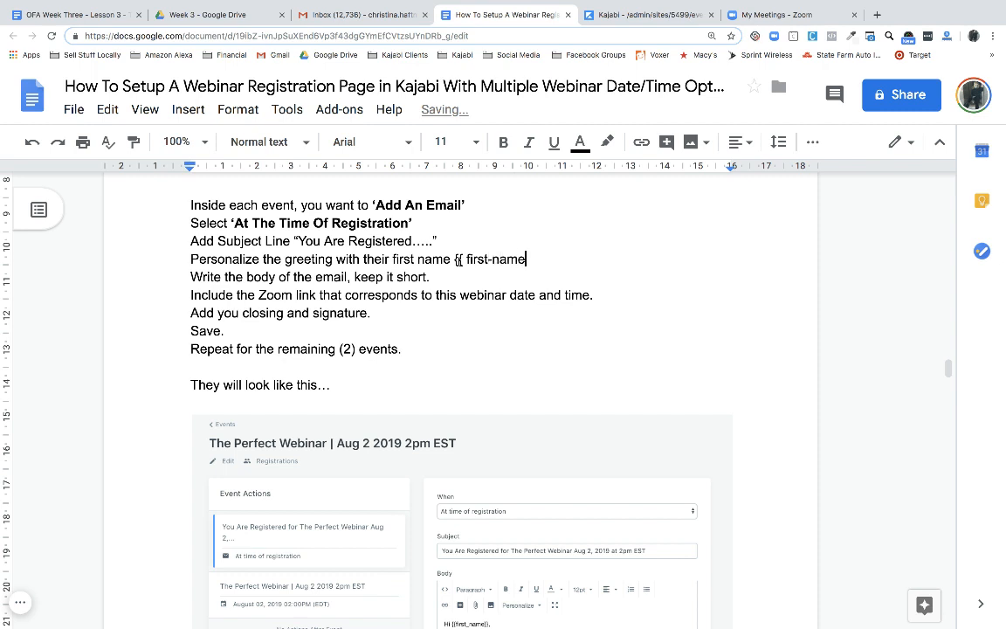
pyautogui.click(467, 259)
pyautogui.press('BackSpace')
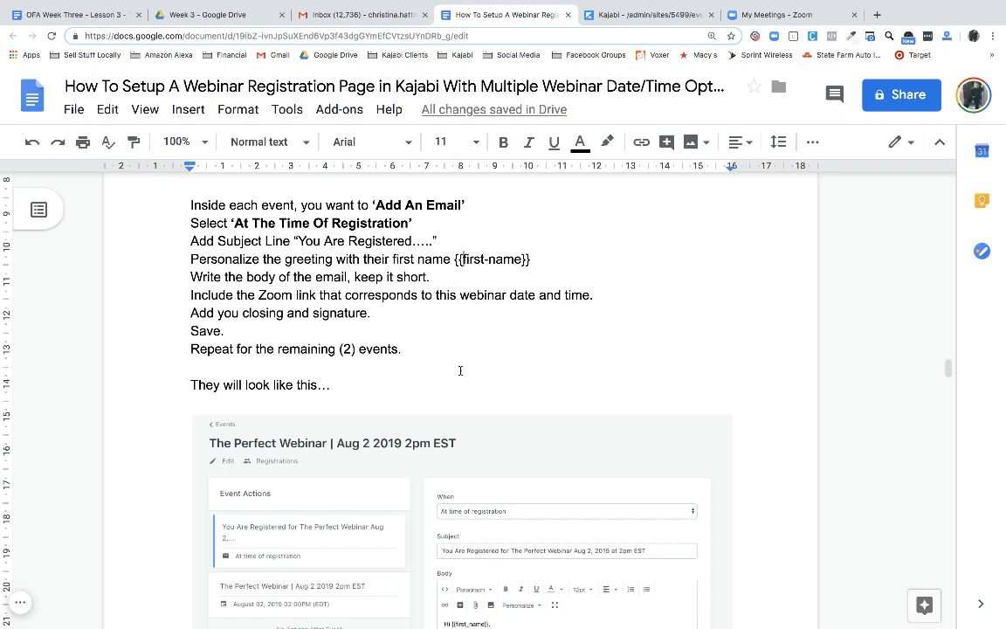
pyautogui.scroll(-2, 391, 368)
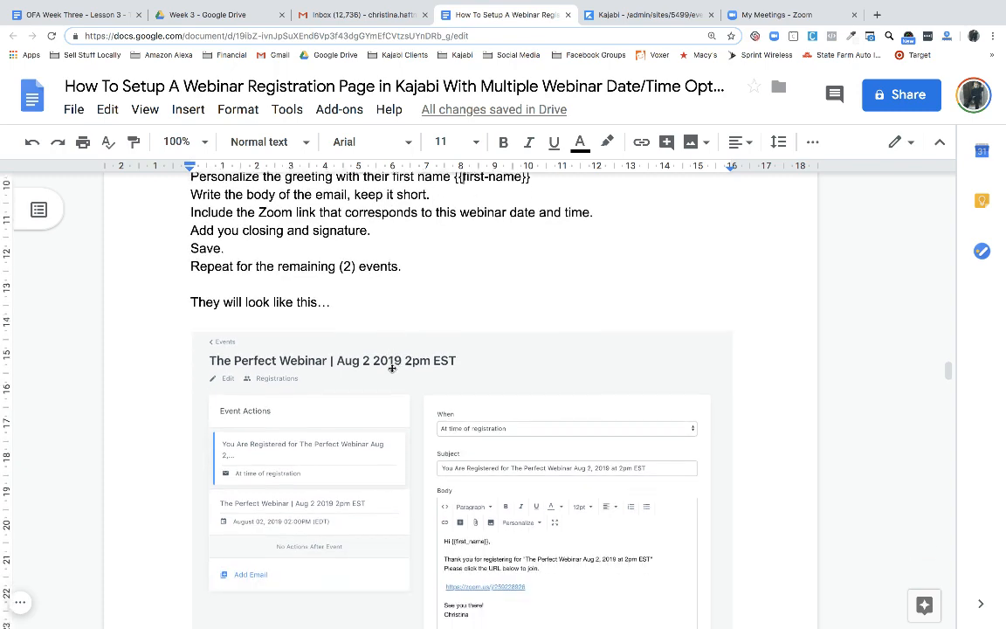
pyautogui.scroll(-4, 393, 369)
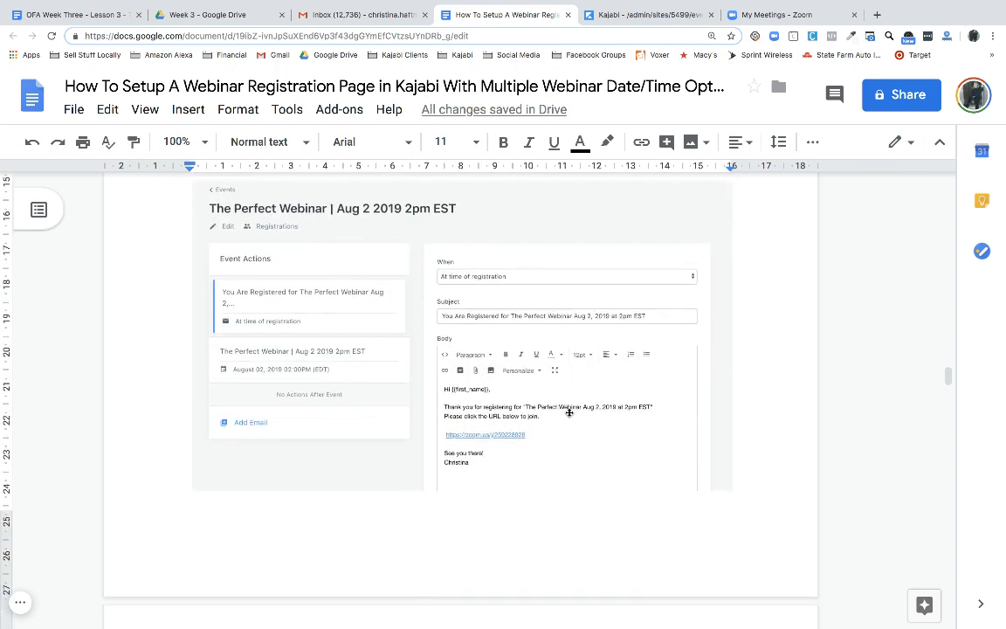
pyautogui.scroll(-5, 576, 419)
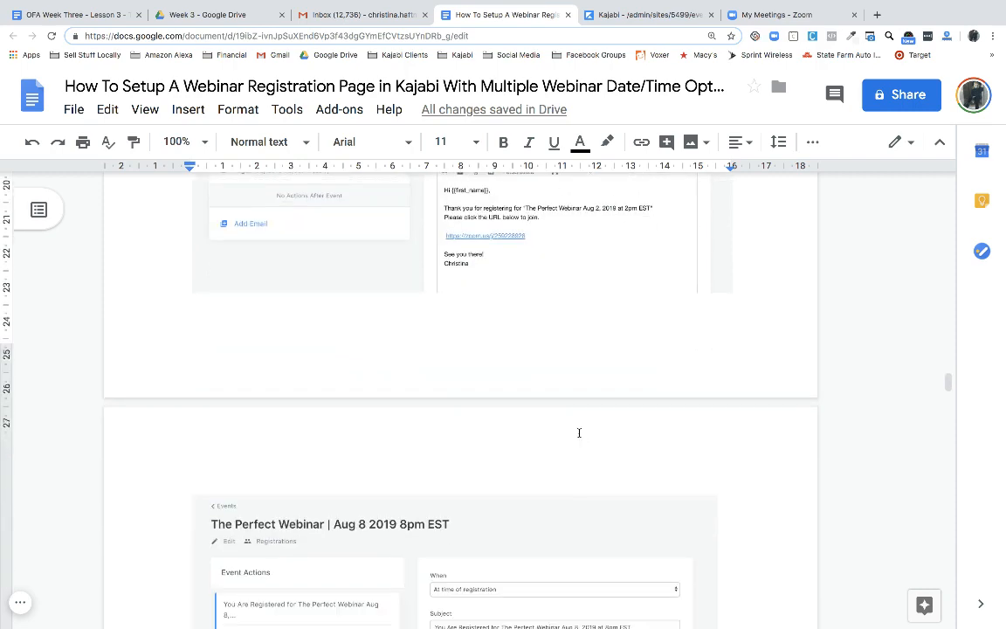
pyautogui.scroll(-8, 579, 432)
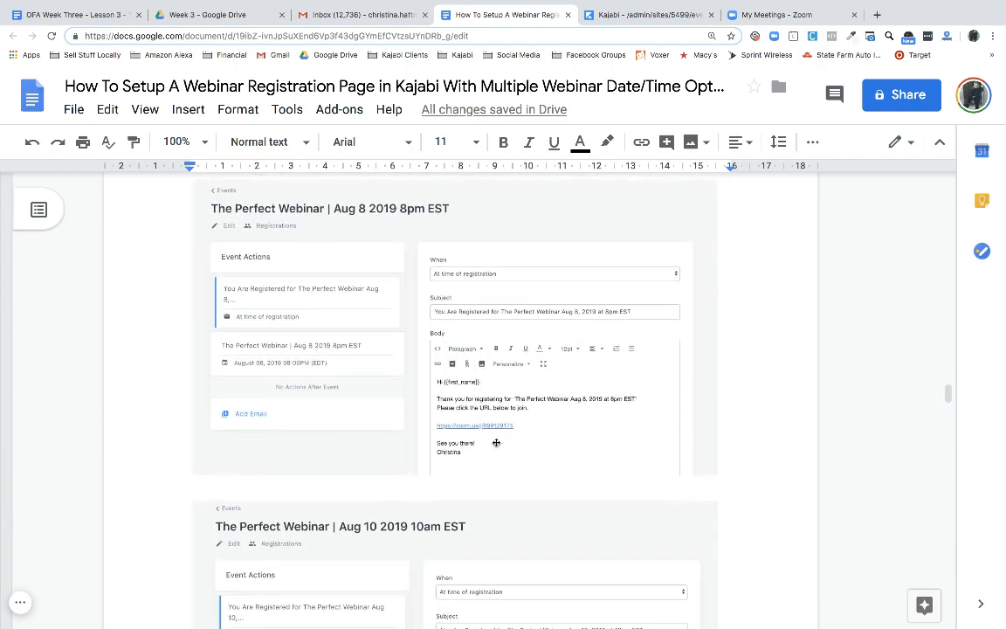
pyautogui.scroll(-6, 511, 425)
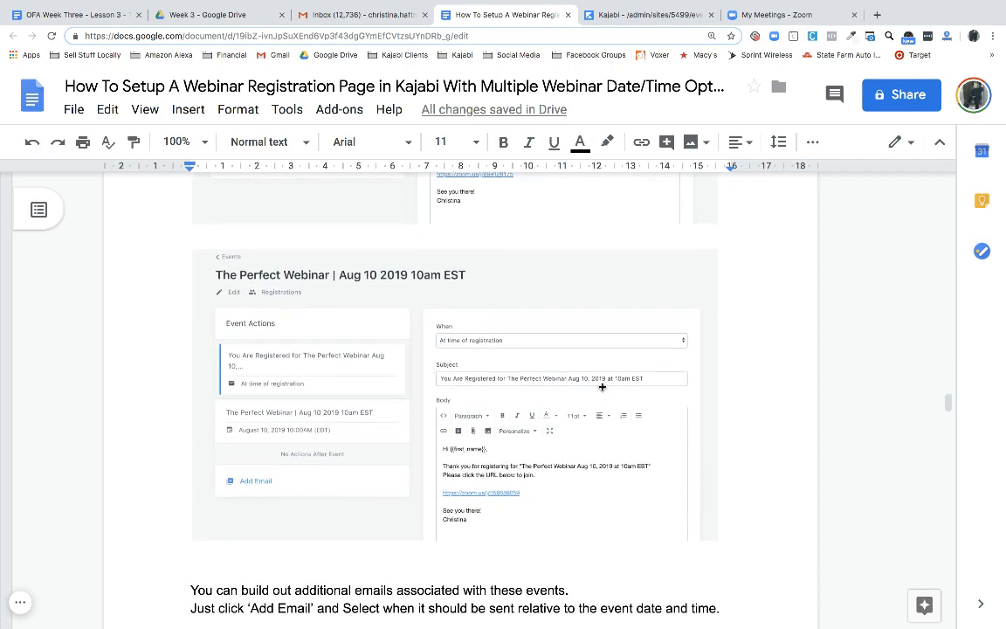
pyautogui.scroll(-6, 512, 502)
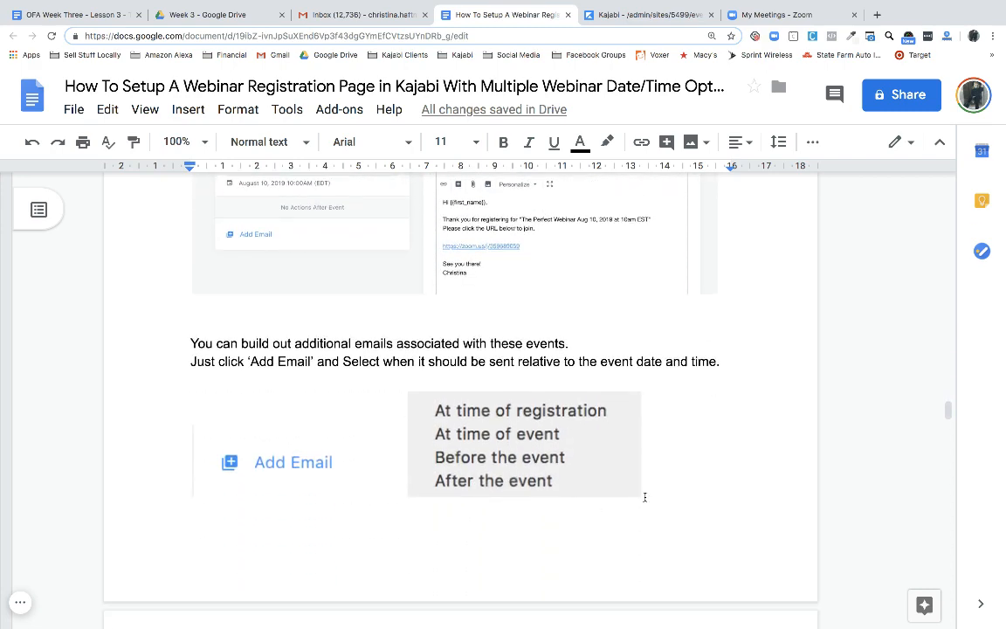
pyautogui.scroll(1, 644, 497)
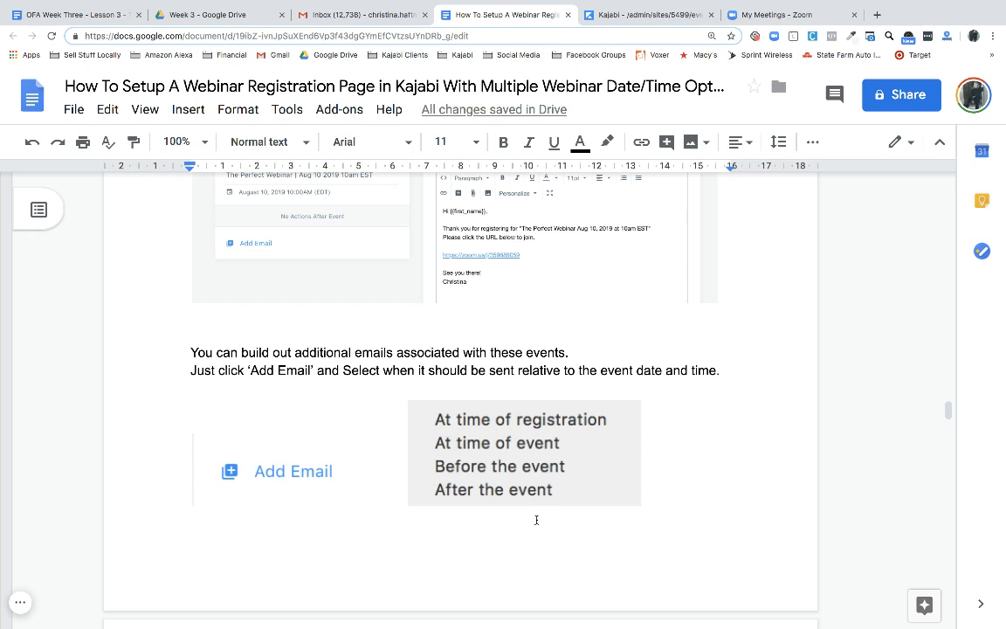
pyautogui.scroll(-1, 536, 520)
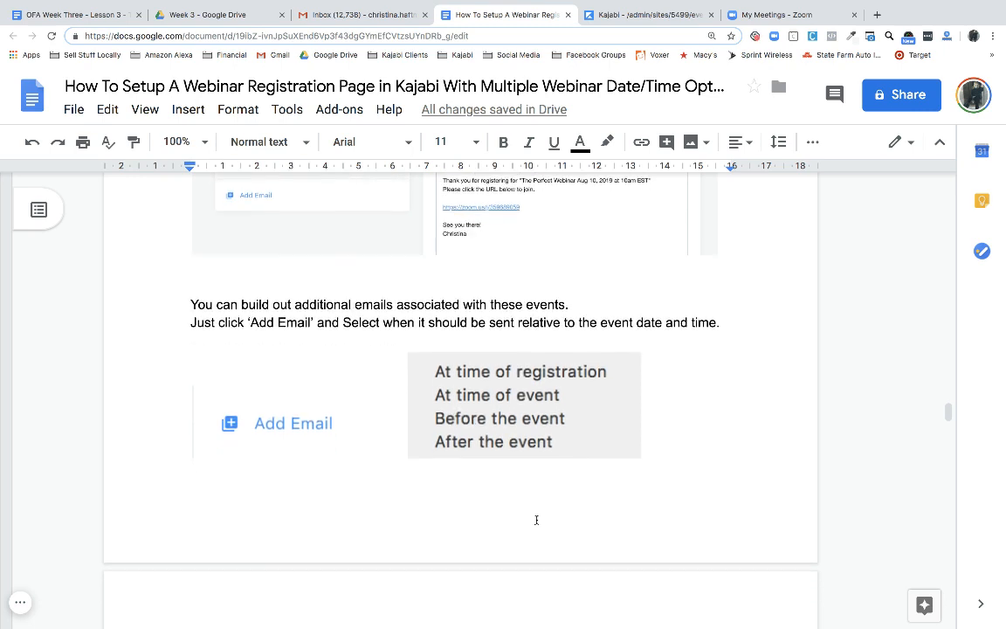
pyautogui.scroll(-2, 537, 519)
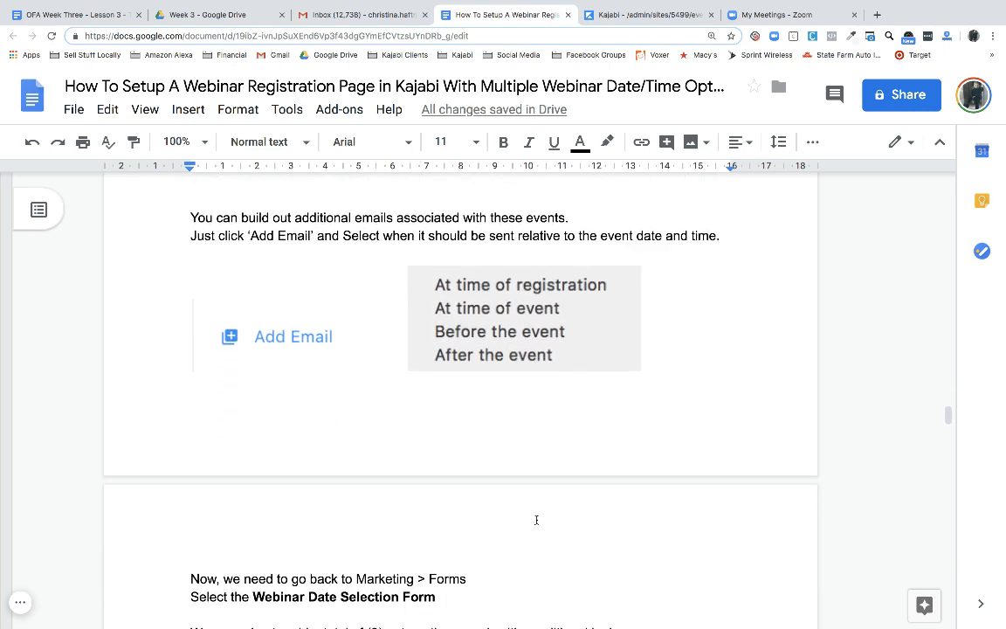
pyautogui.scroll(-3, 536, 520)
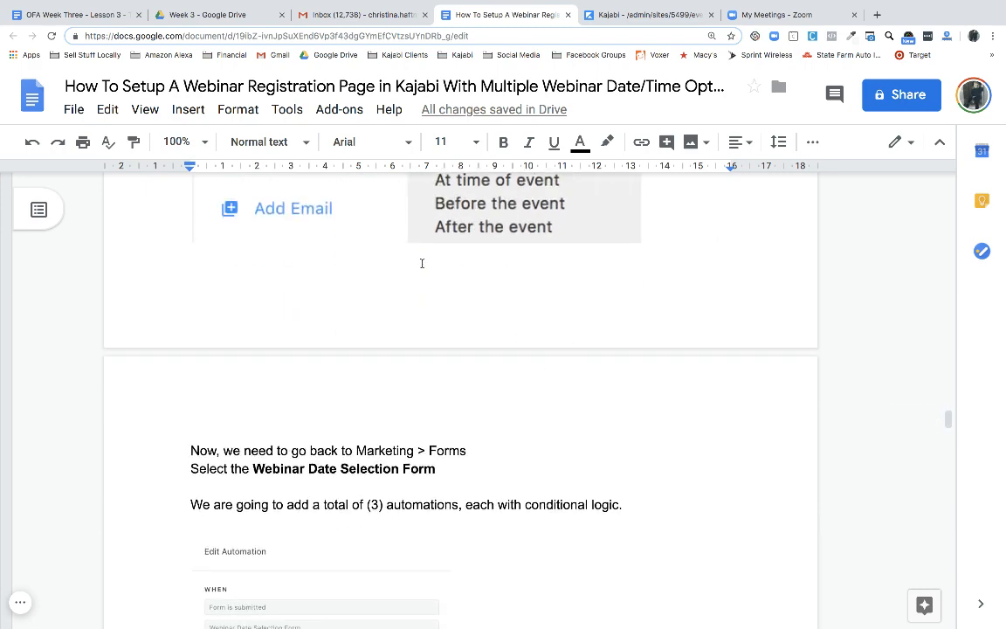
pyautogui.scroll(3, 437, 280)
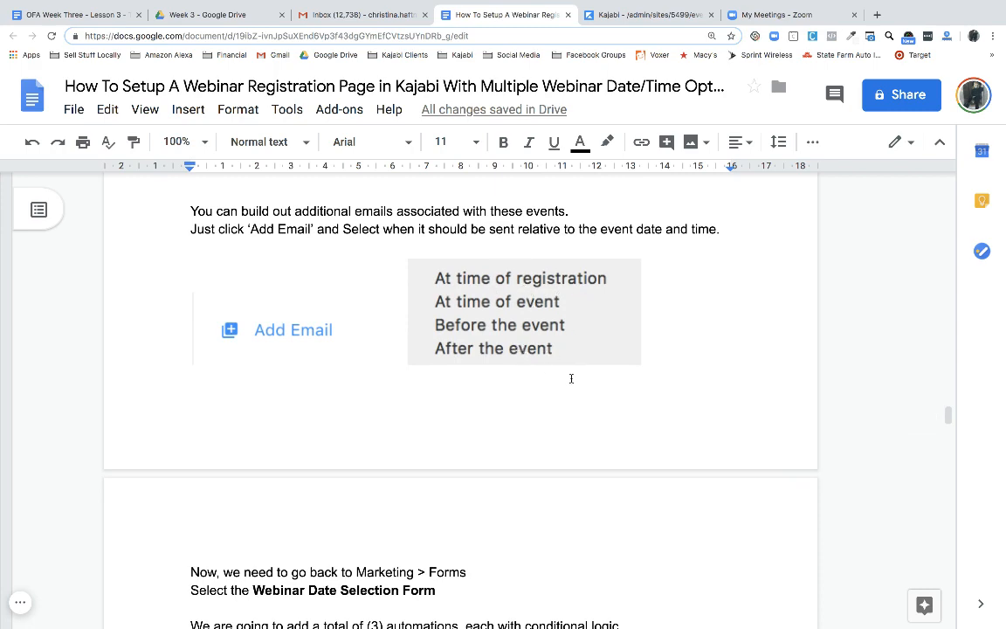
pyautogui.scroll(-3, 571, 378)
pyautogui.scroll(-5, 572, 379)
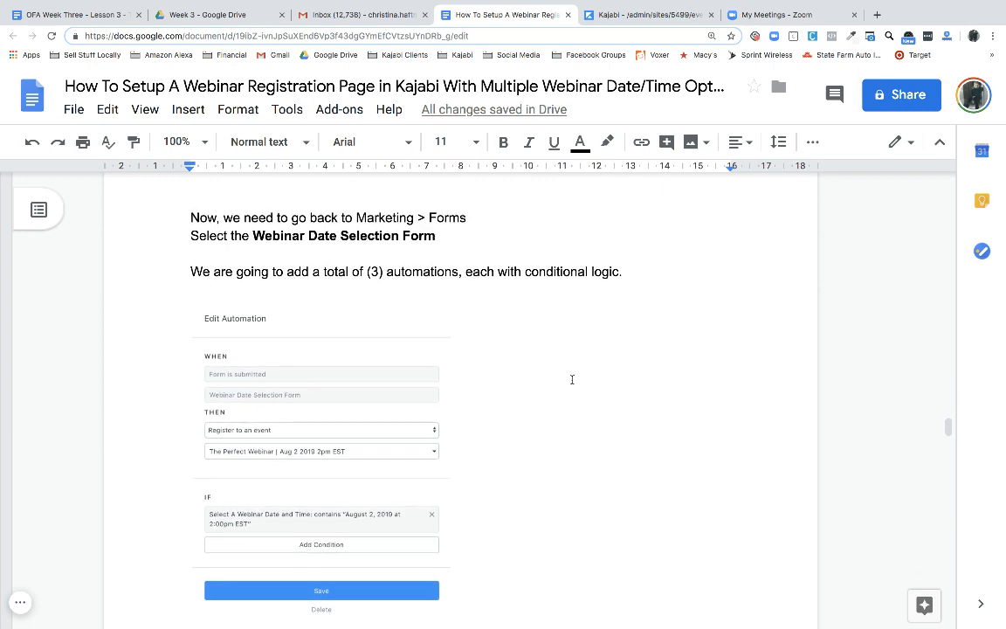
pyautogui.scroll(-2, 572, 379)
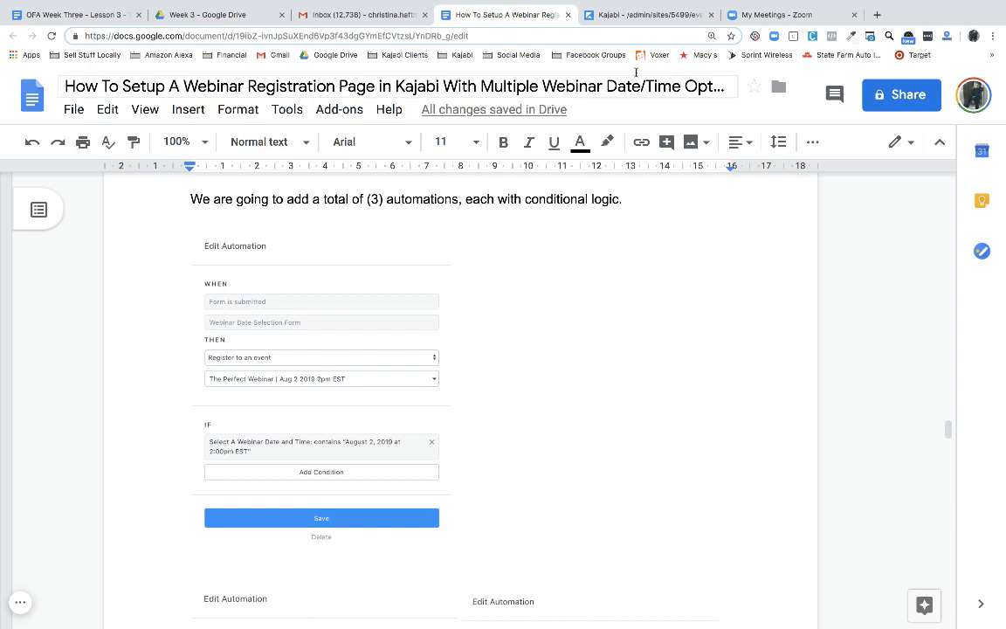
# Open Webinar Date Selection Form from Marketing > Forms, zoom in, and review each automation's date condition
pyautogui.click(664, 14)
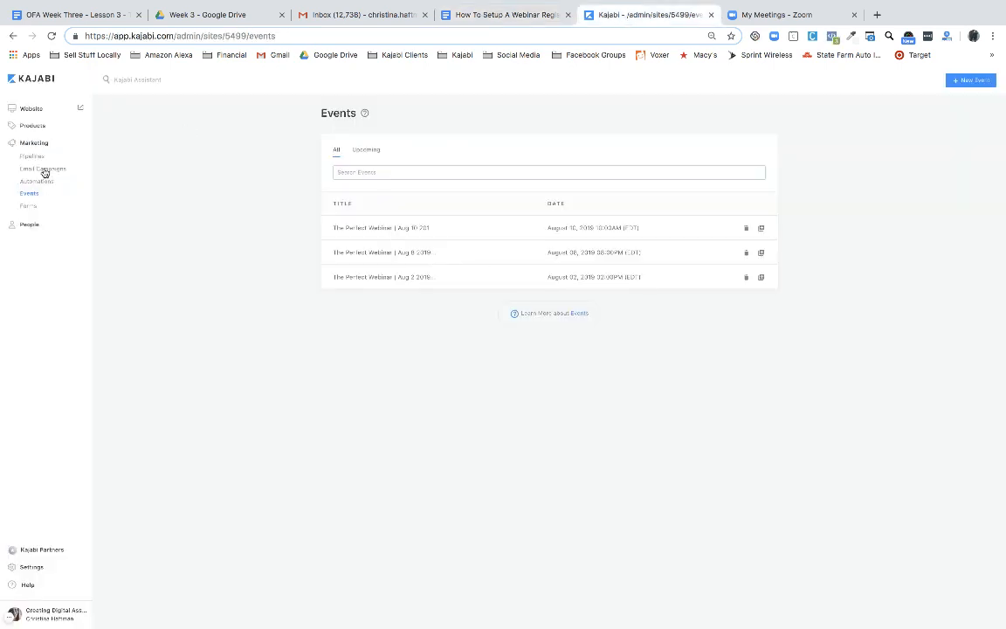
pyautogui.click(29, 208)
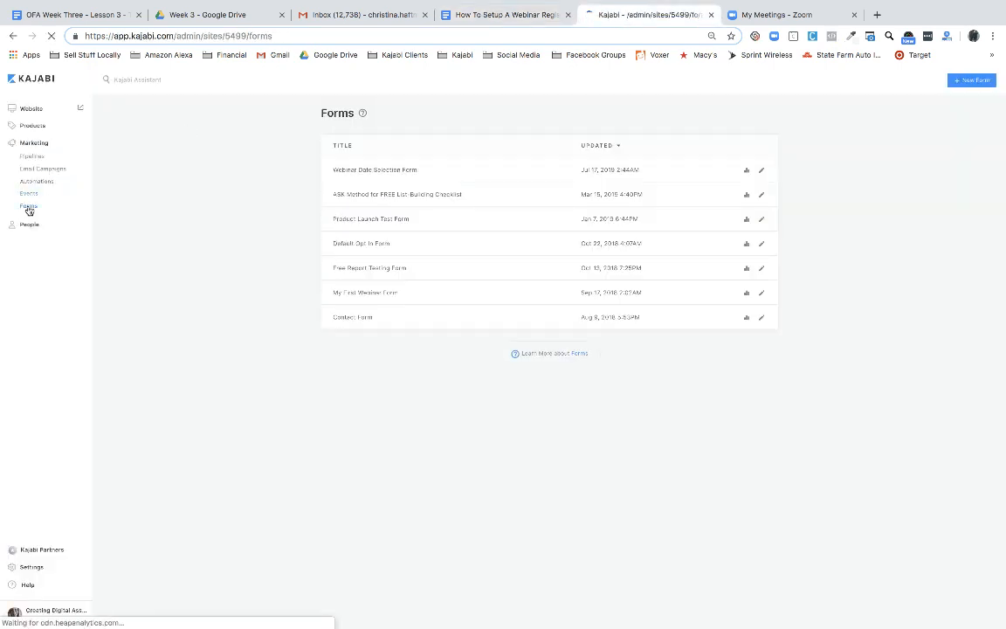
pyautogui.click(380, 171)
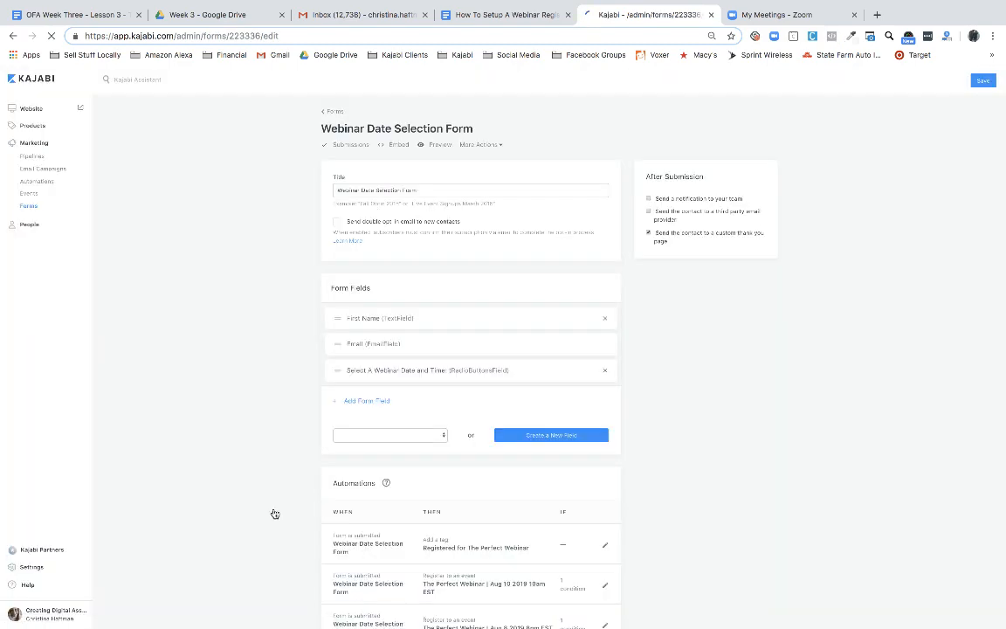
pyautogui.scroll(-2, 260, 480)
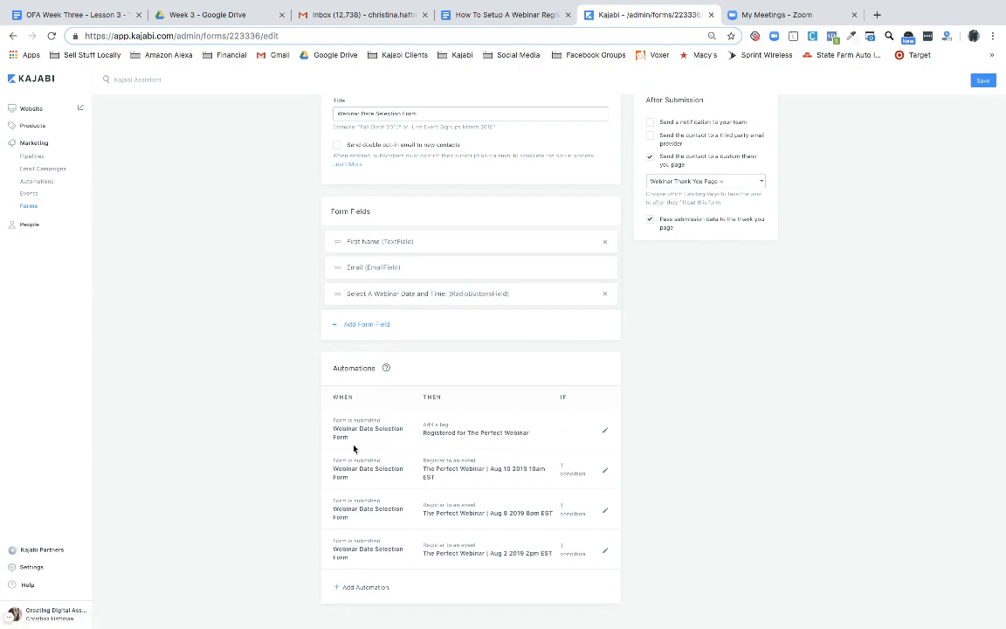
pyautogui.press('super+equal')
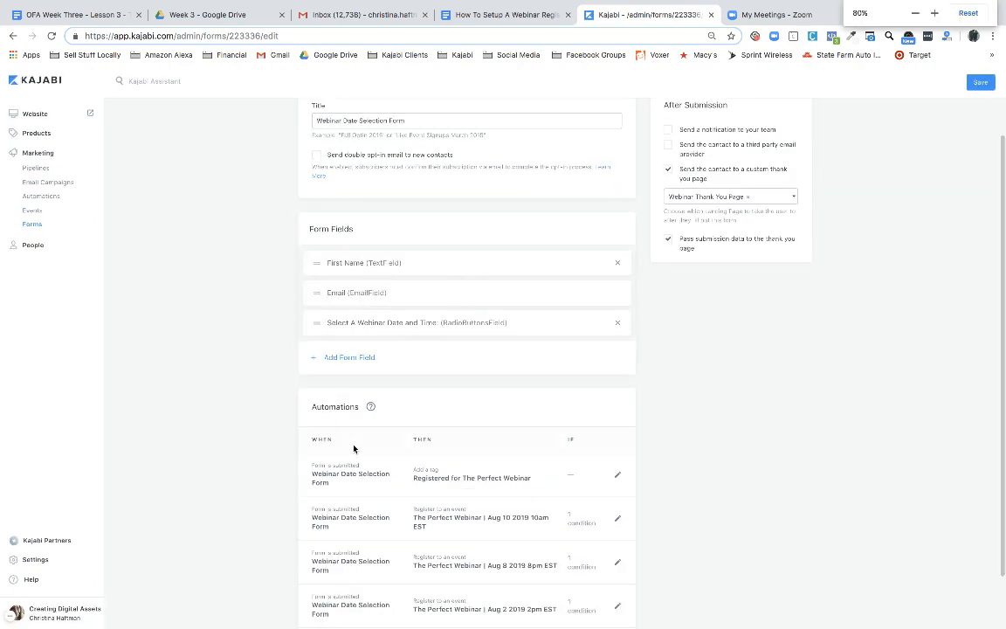
pyautogui.press('super+equal')
pyautogui.scroll(-3, 354, 448)
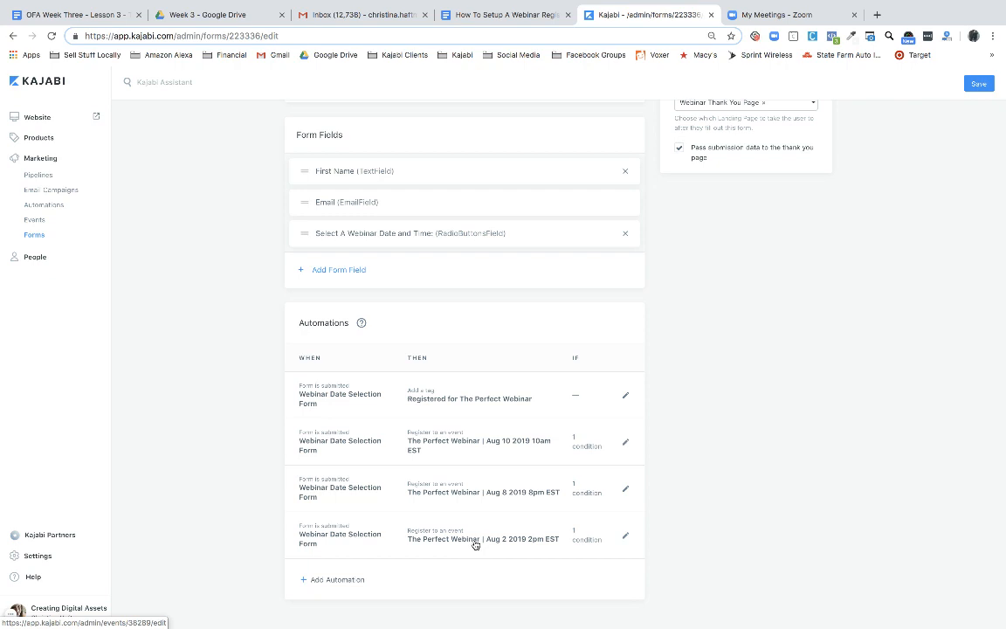
pyautogui.moveTo(580, 542)
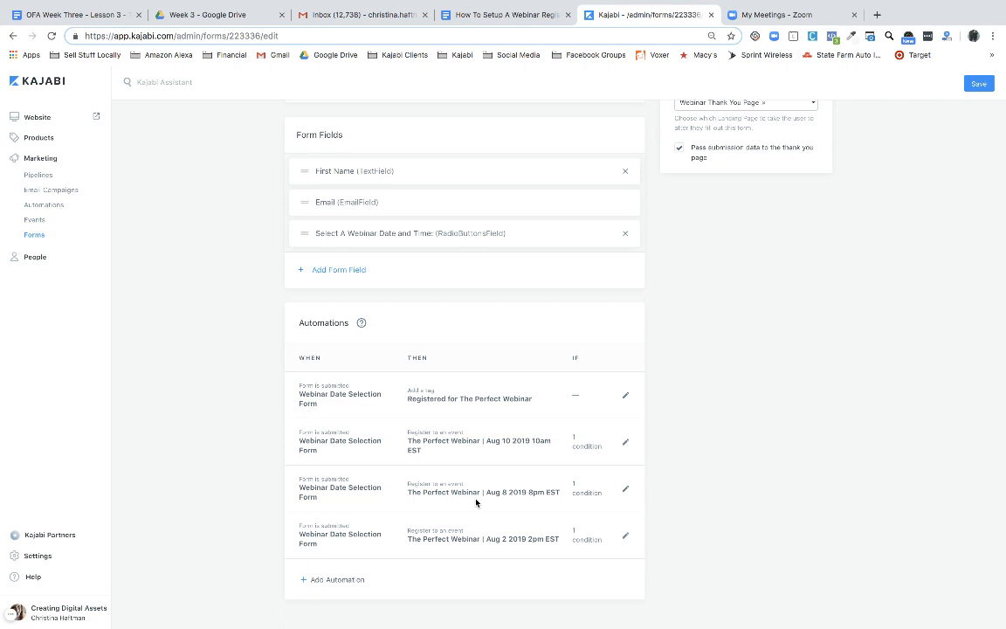
pyautogui.moveTo(586, 496)
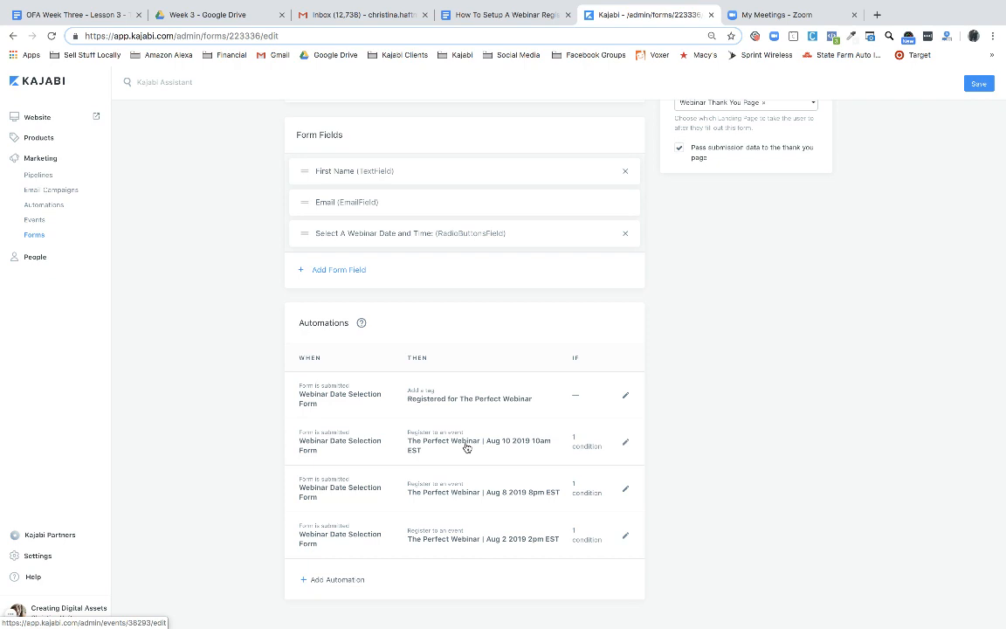
pyautogui.moveTo(580, 447)
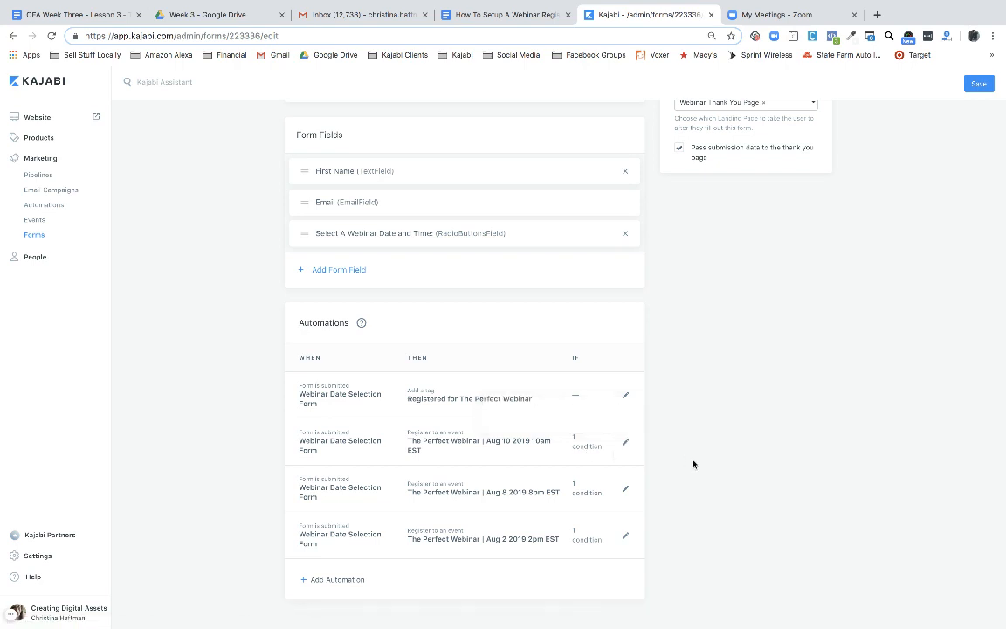
pyautogui.click(349, 582)
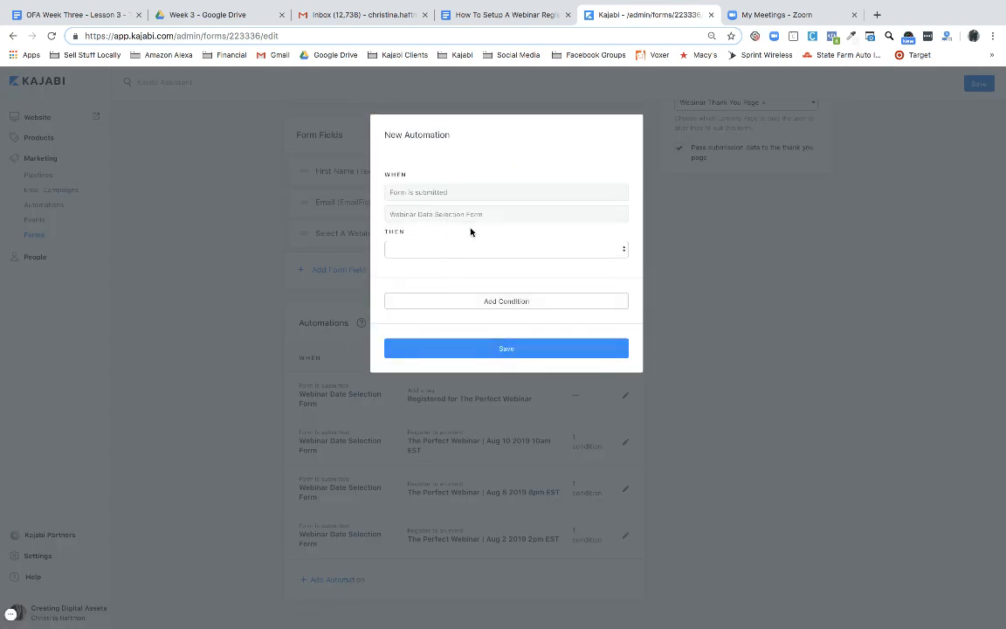
pyautogui.click(455, 250)
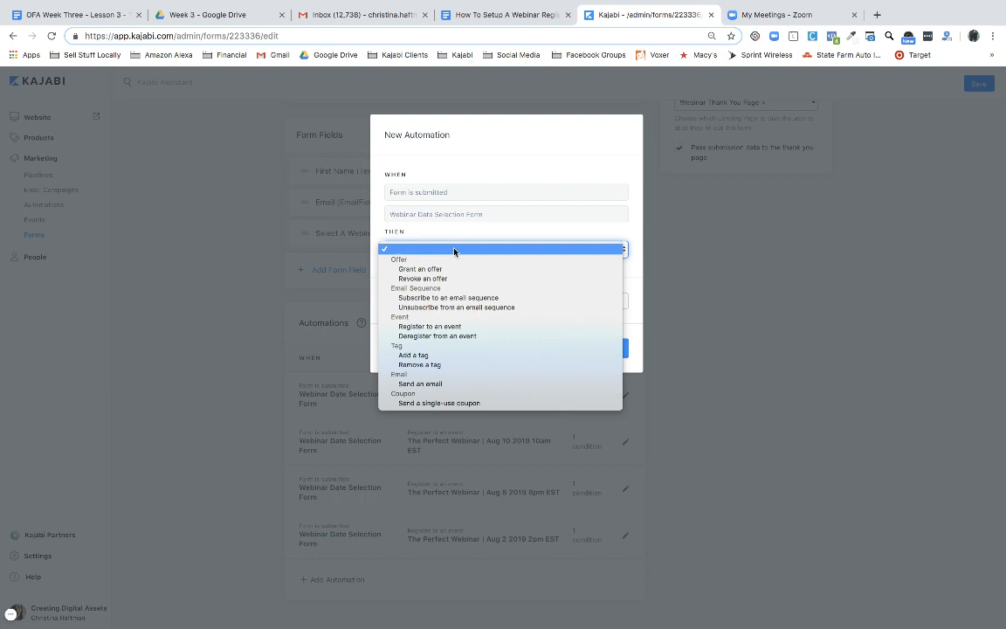
pyautogui.click(437, 328)
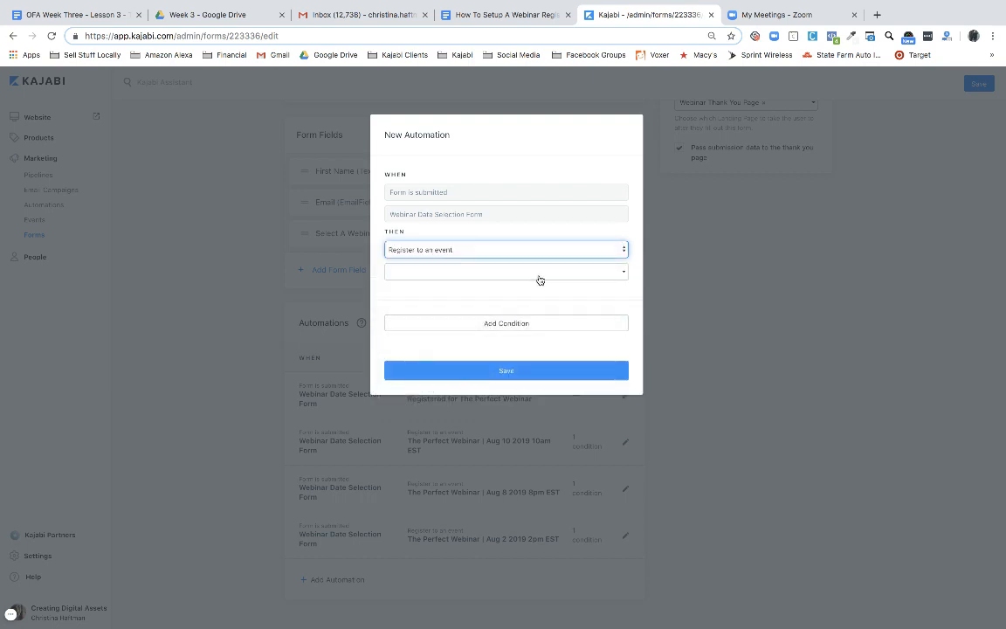
pyautogui.click(623, 274)
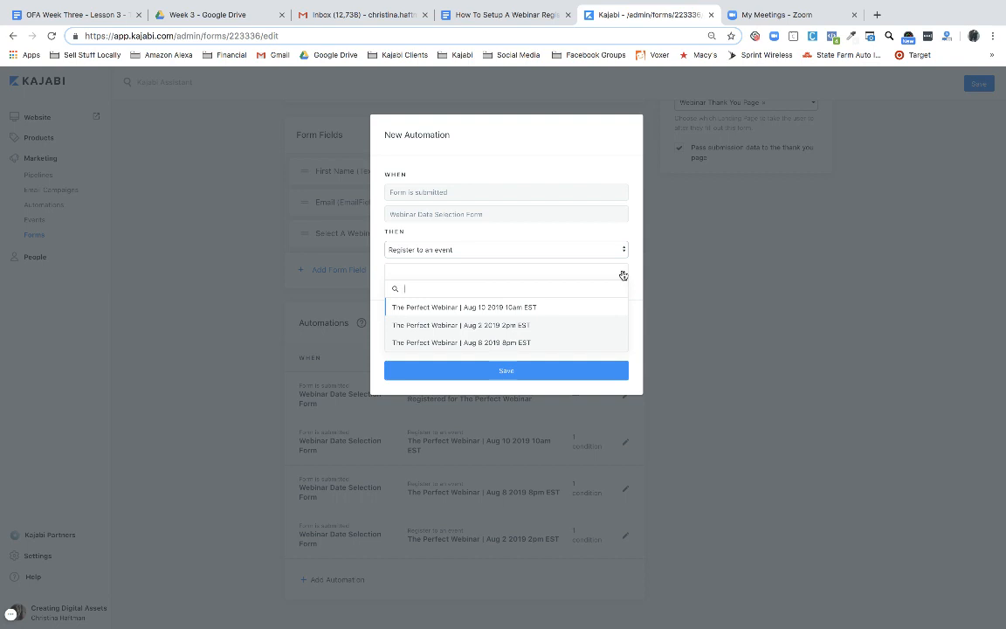
pyautogui.click(505, 325)
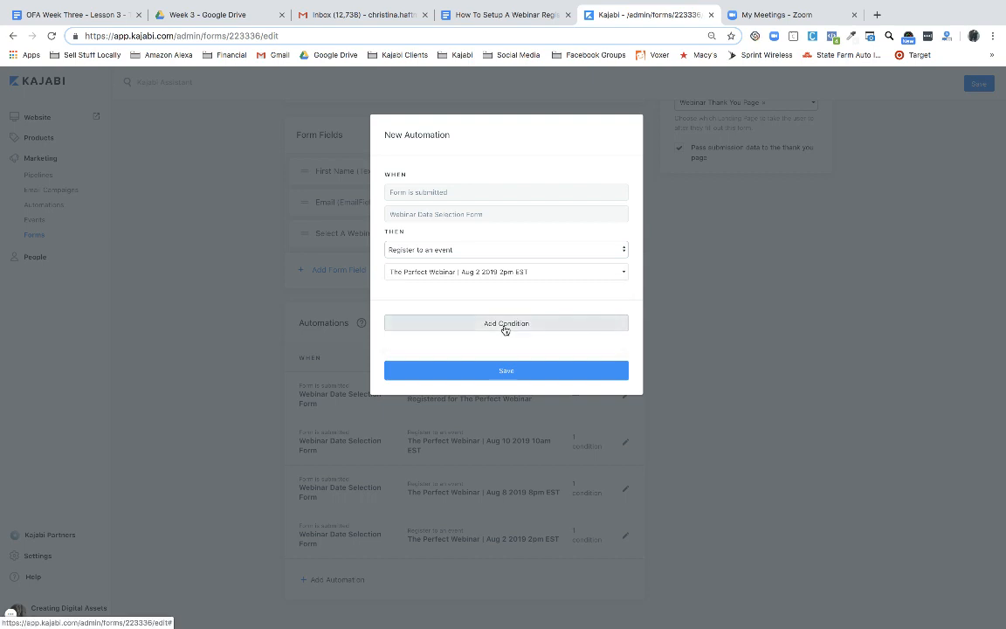
pyautogui.click(484, 325)
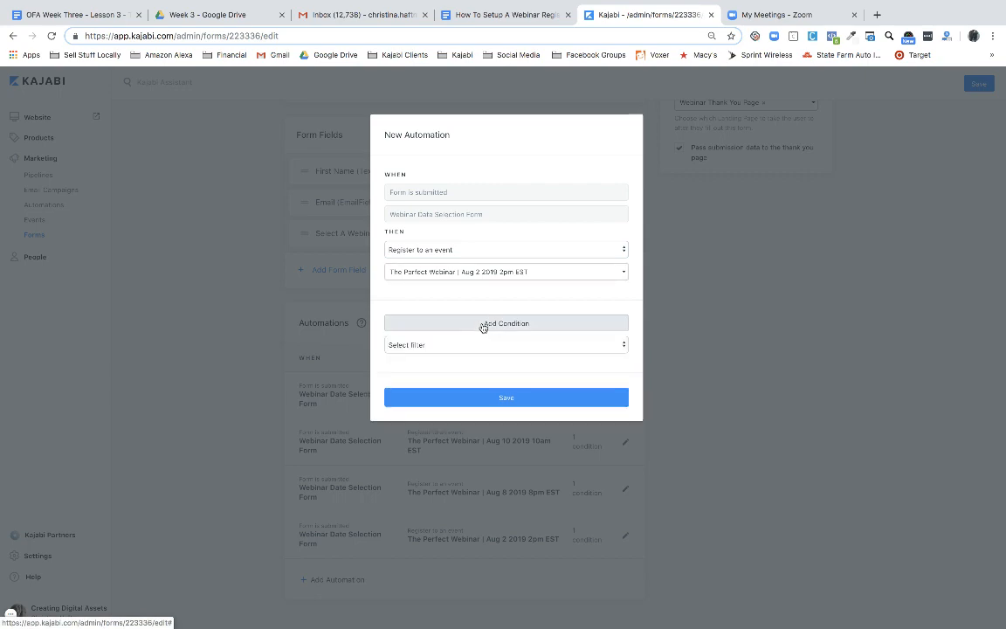
pyautogui.click(433, 348)
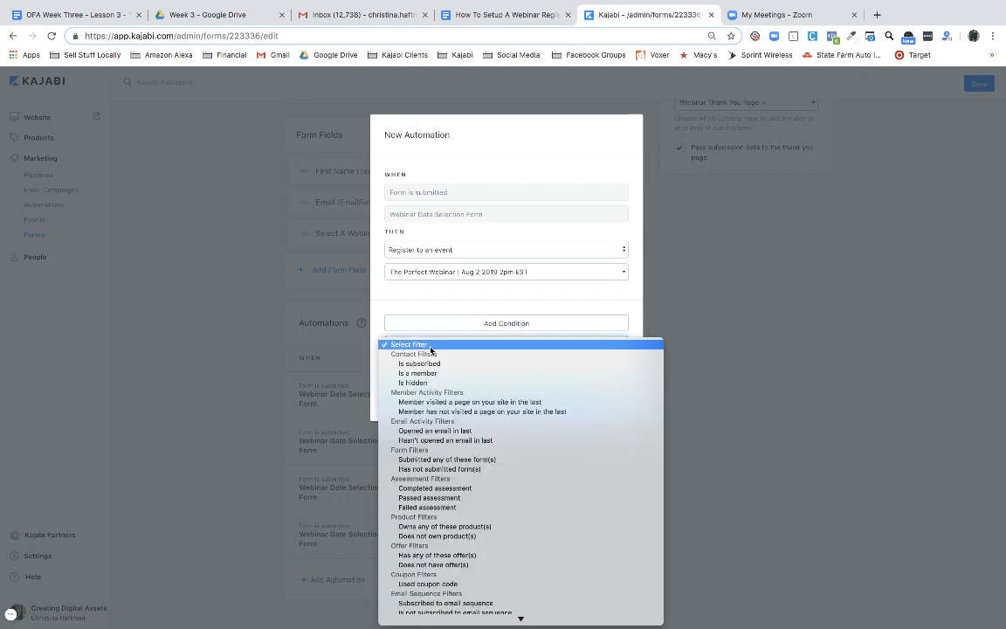
pyautogui.scroll(-5, 449, 436)
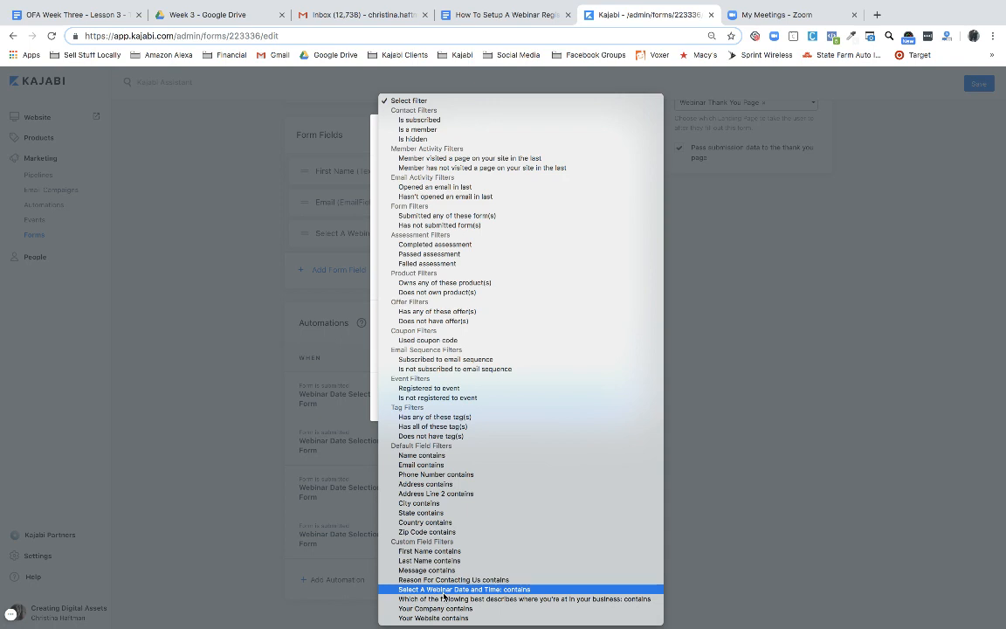
pyautogui.click(443, 592)
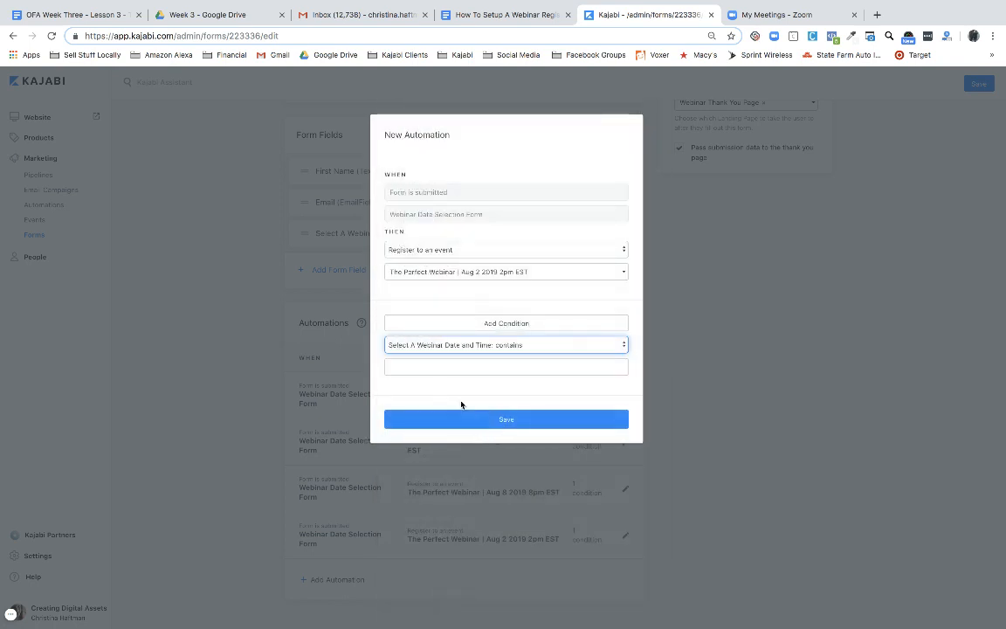
pyautogui.click(434, 367)
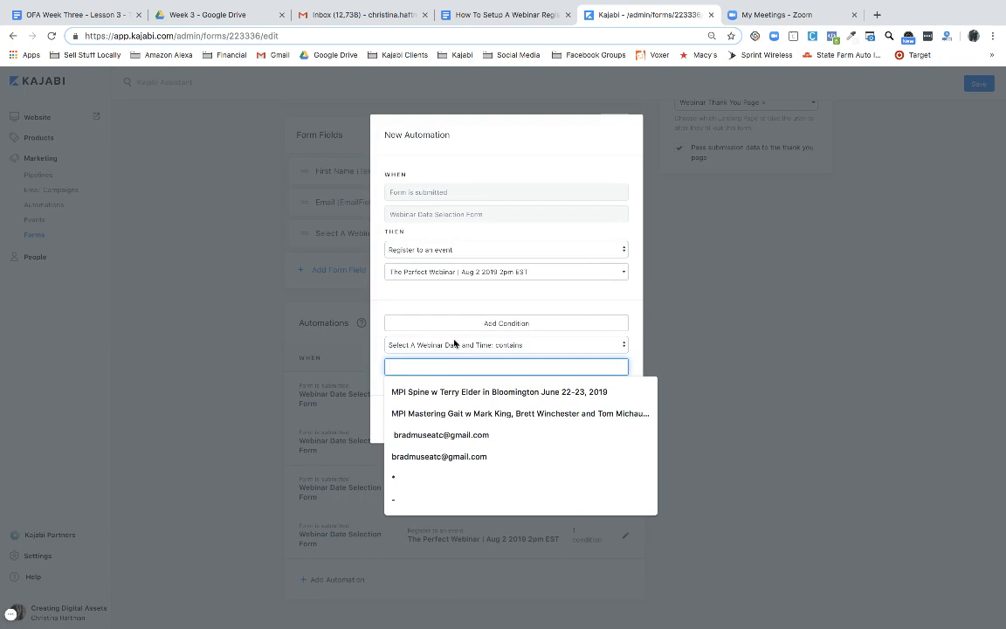
pyautogui.write('au')
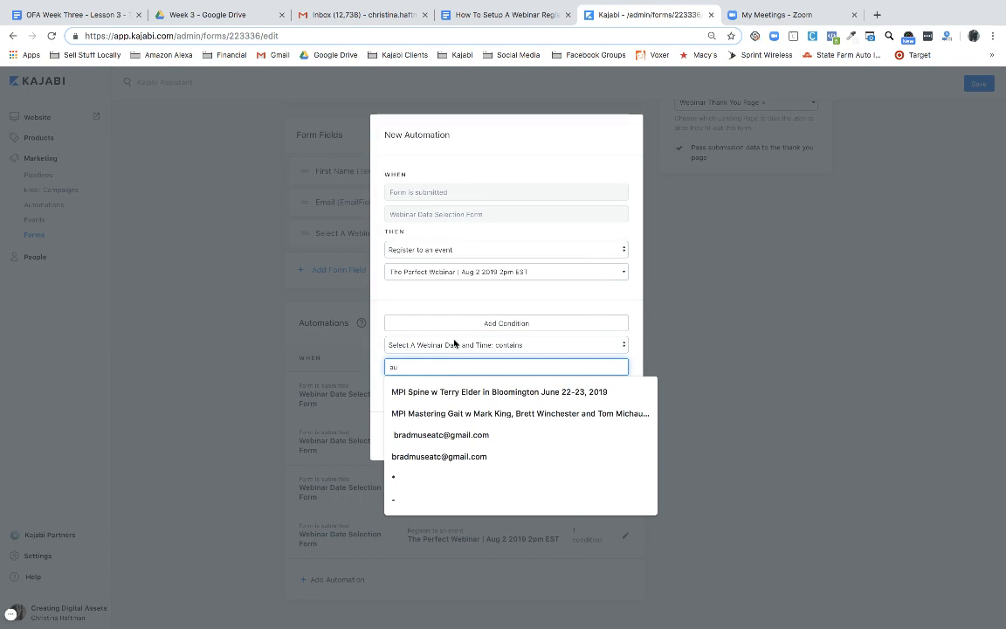
pyautogui.write('g')
pyautogui.press('BackSpace')
pyautogui.press('BackSpace')
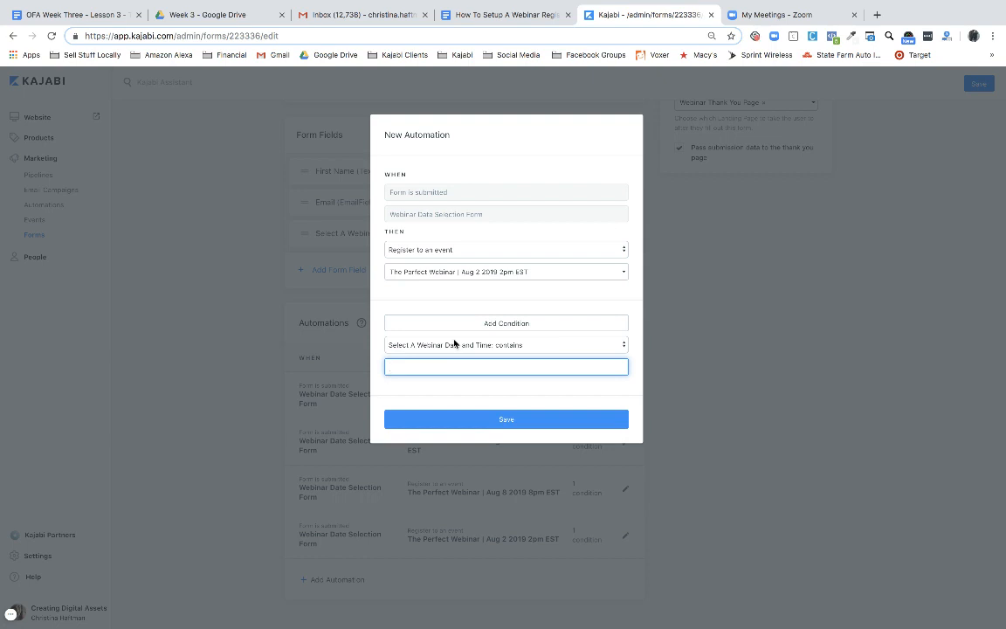
pyautogui.write('Aug')
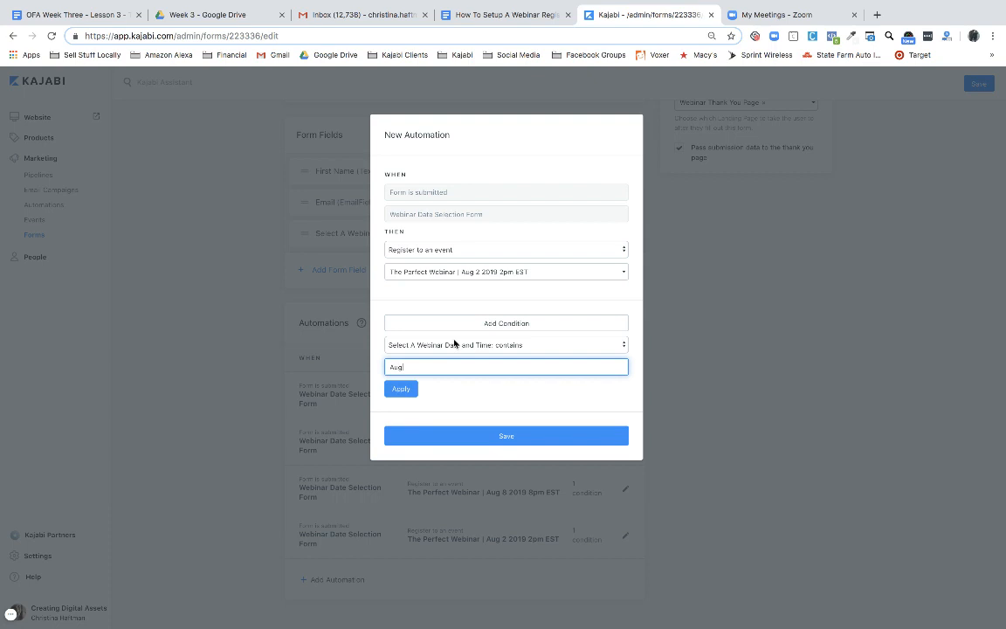
pyautogui.write('ust 2, 2019 at 2pm EST')
pyautogui.click(726, 442)
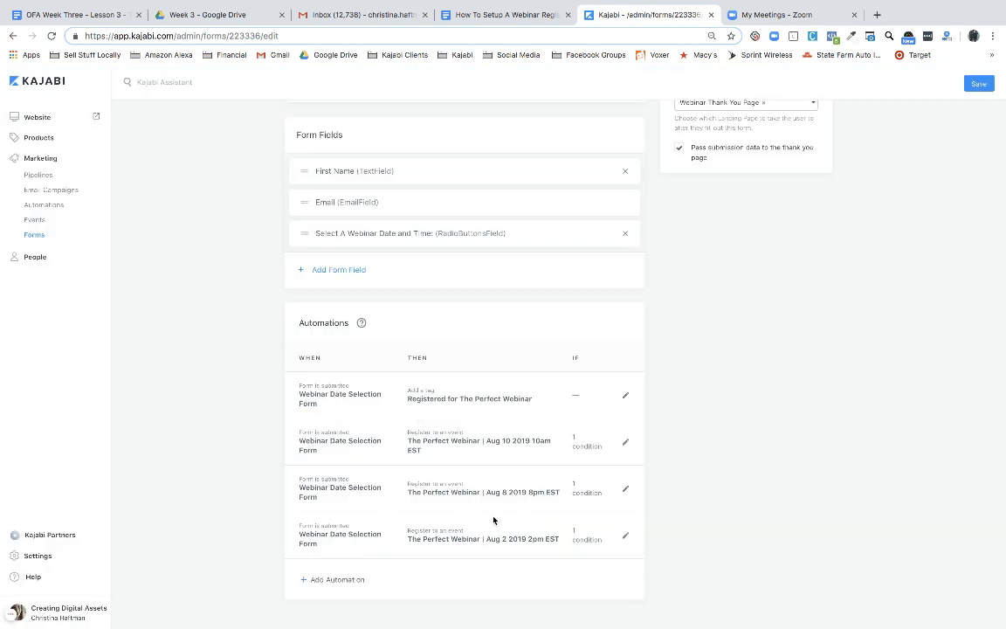
# Scroll the guide through the exact-match warning to the step adding automations for all (3) events
pyautogui.click(510, 15)
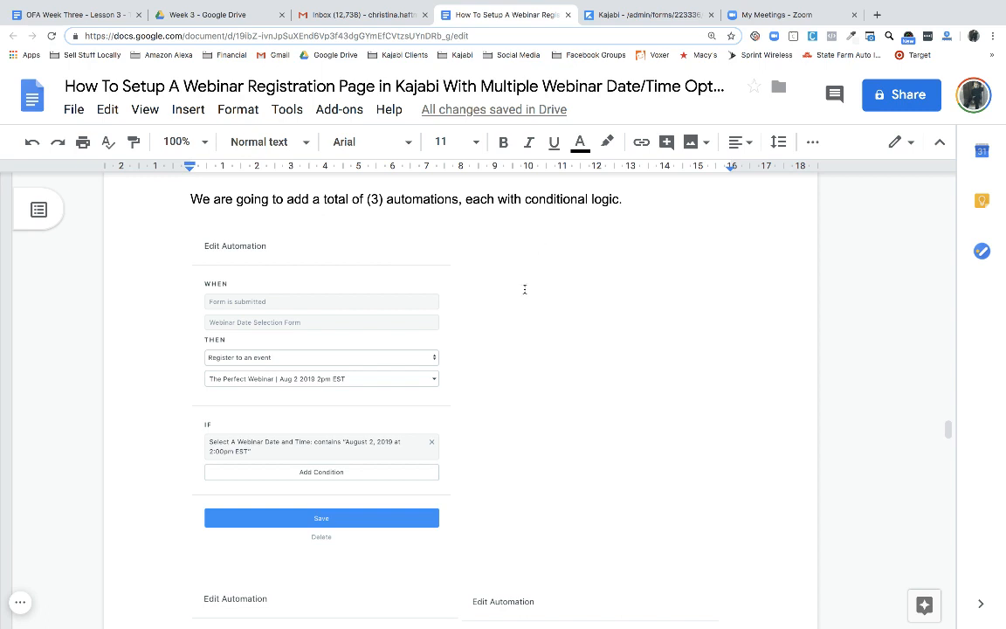
pyautogui.scroll(-2, 519, 323)
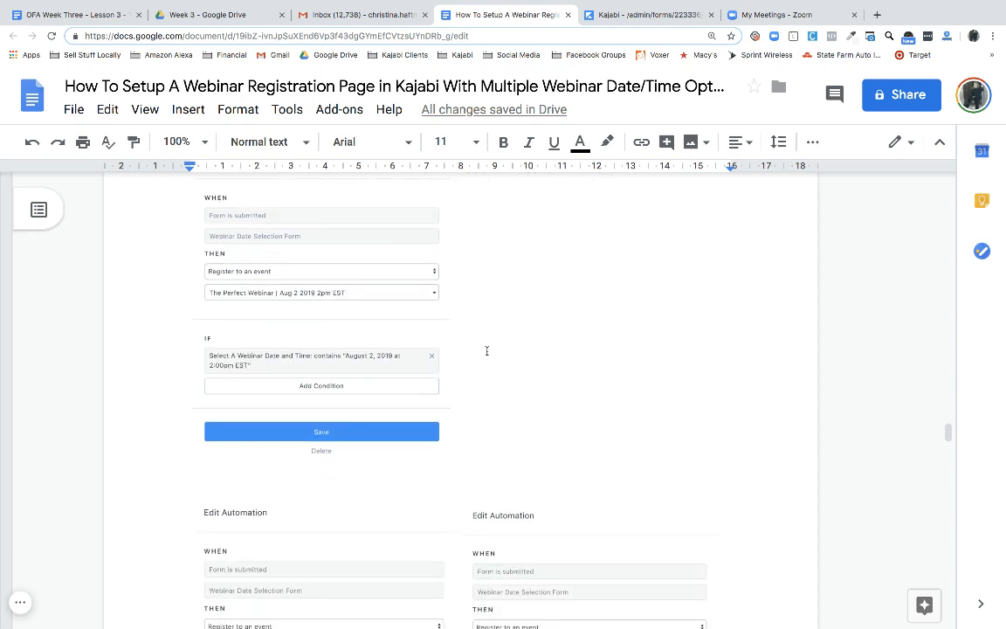
pyautogui.scroll(-1, 300, 304)
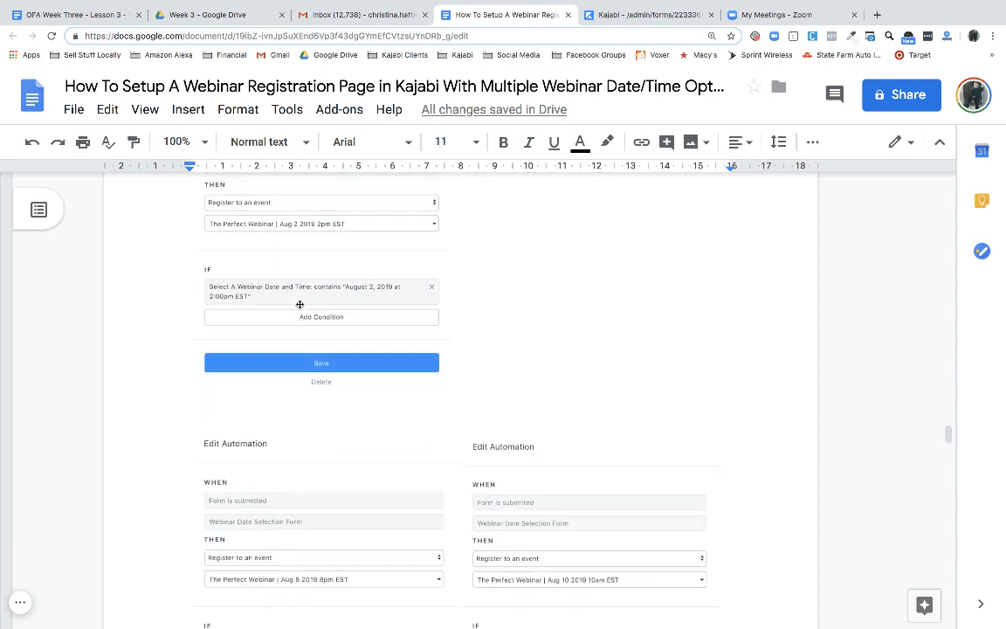
pyautogui.scroll(-4, 299, 304)
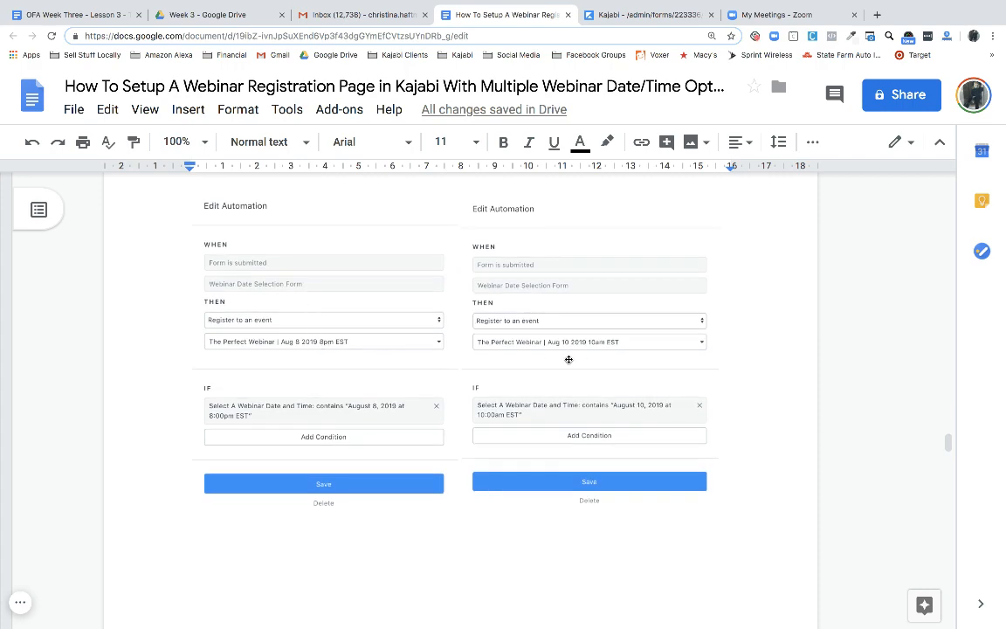
pyautogui.scroll(-8, 569, 359)
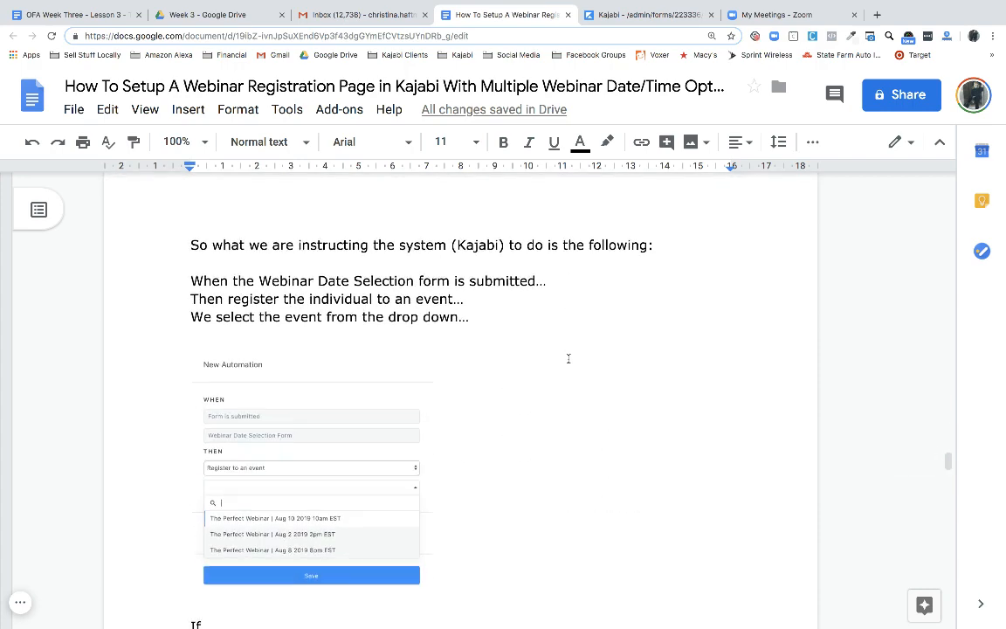
pyautogui.scroll(-1, 569, 359)
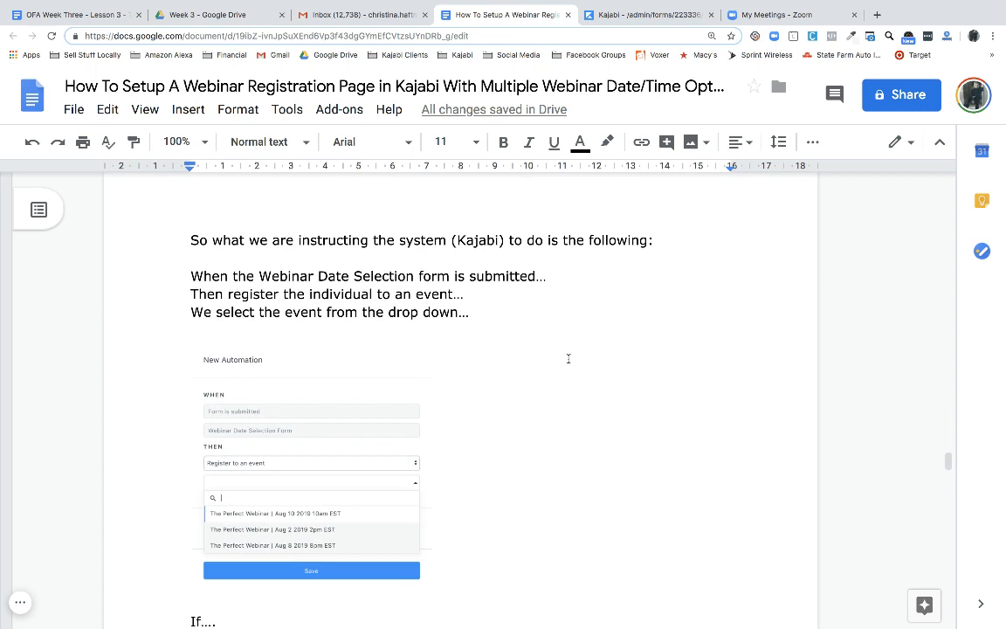
pyautogui.scroll(-1, 569, 359)
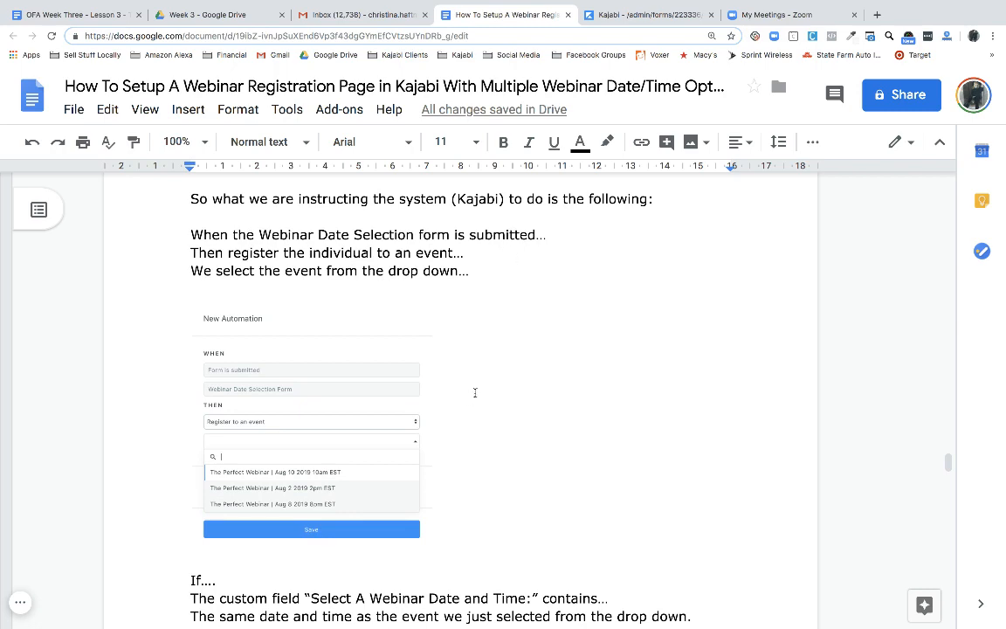
pyautogui.scroll(-5, 475, 392)
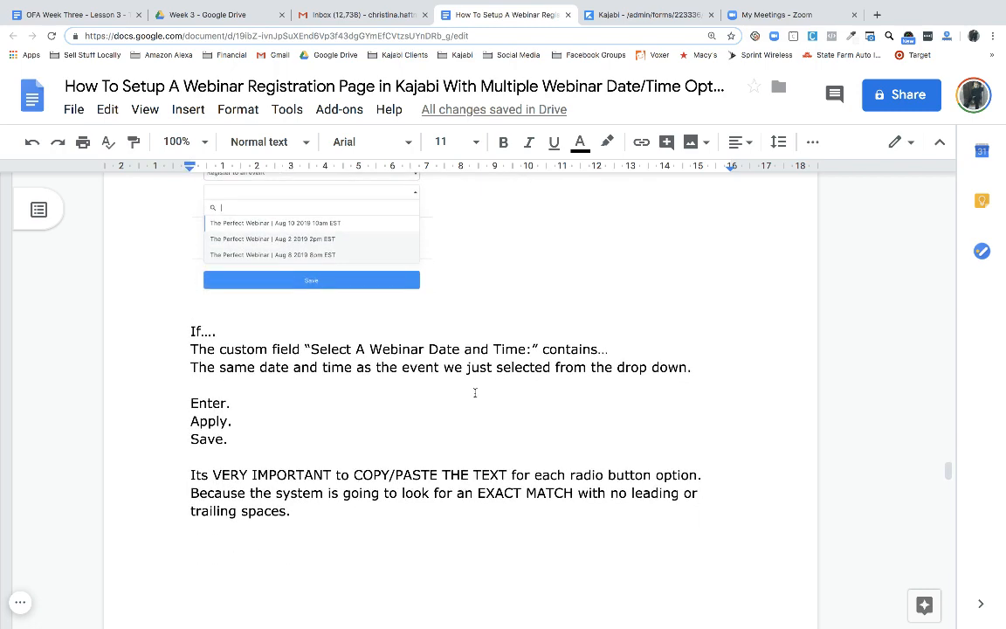
pyautogui.scroll(-1, 476, 392)
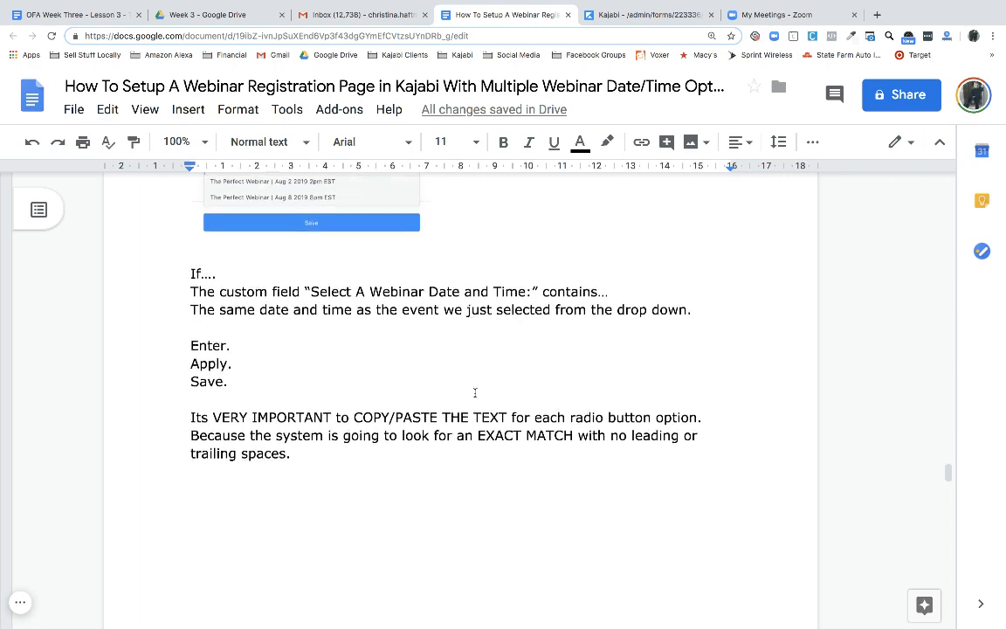
pyautogui.scroll(-2, 475, 392)
pyautogui.scroll(-1, 475, 392)
pyautogui.scroll(3, 475, 393)
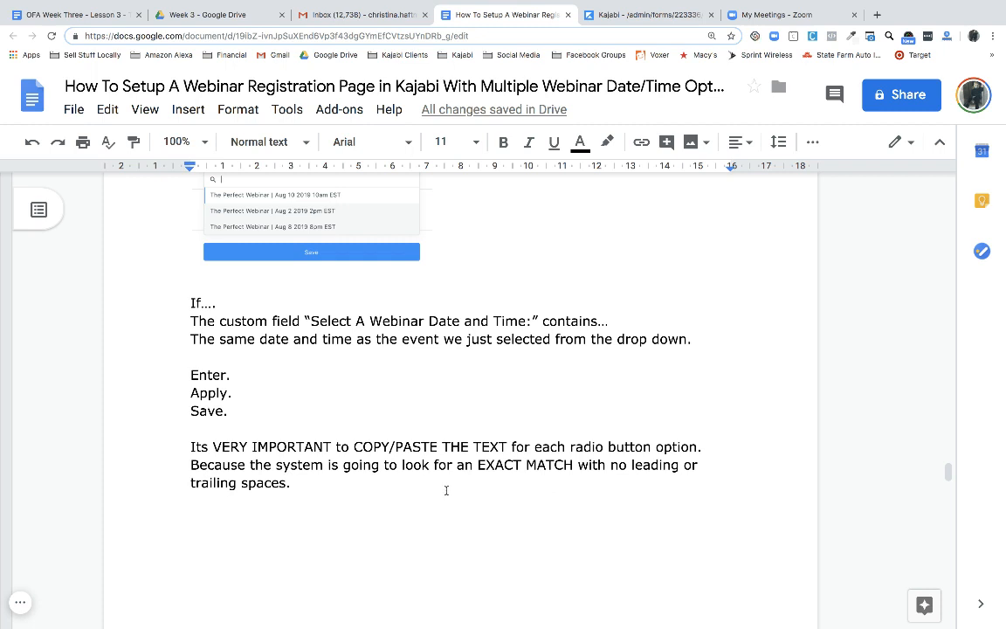
pyautogui.scroll(-10, 446, 491)
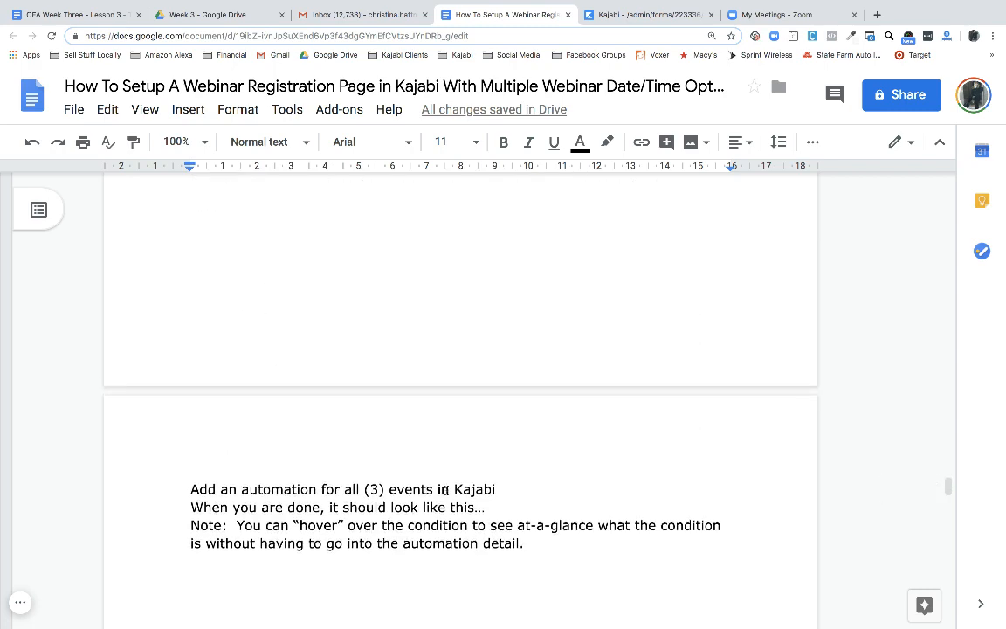
pyautogui.scroll(3, 445, 489)
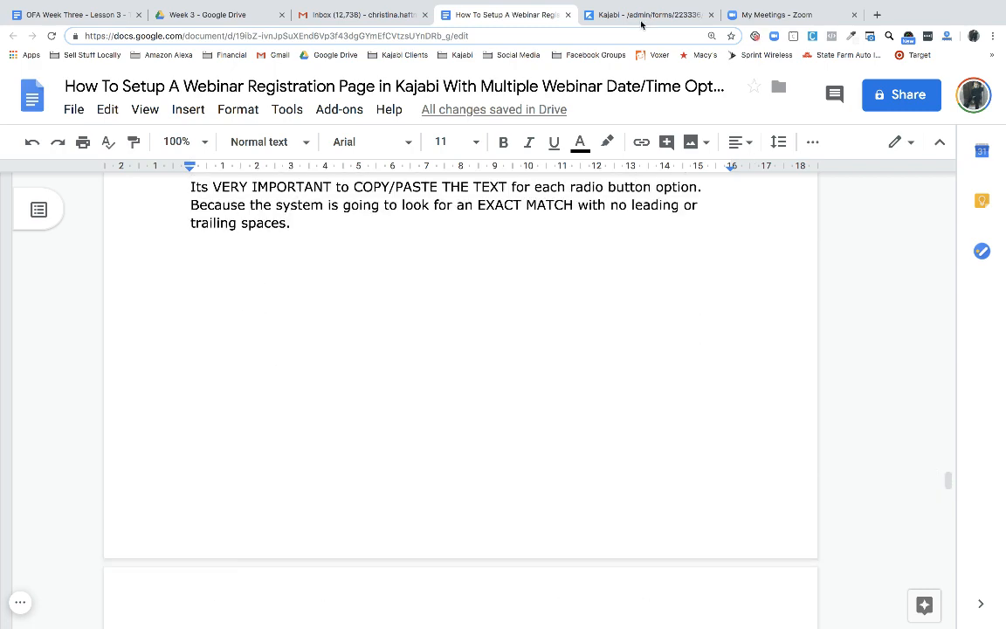
# Open the date/time field's settings in Kajabi's Webinar Date Selection Form
pyautogui.click(602, 16)
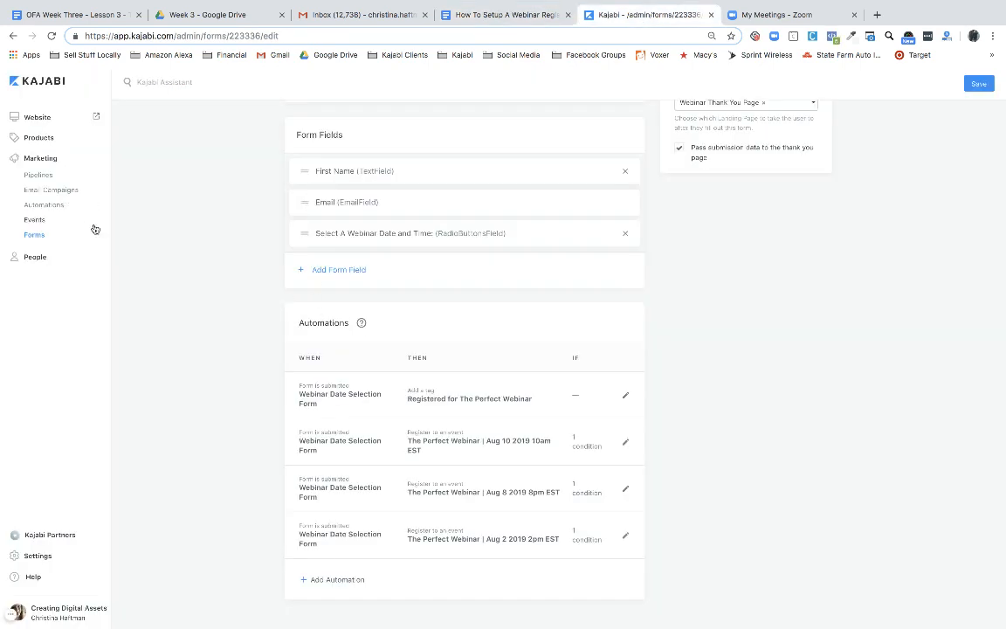
pyautogui.click(33, 236)
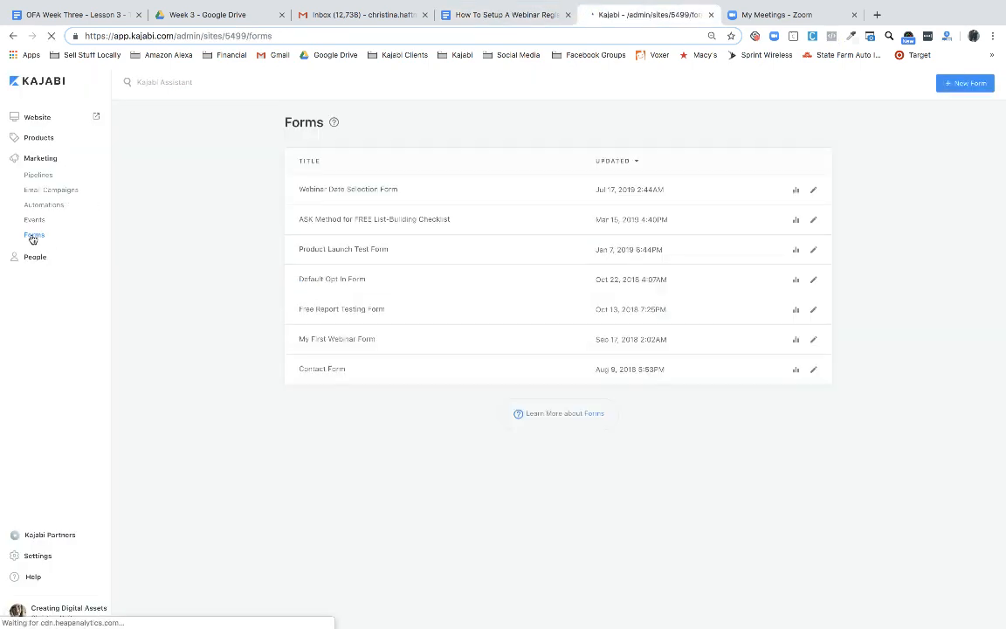
pyautogui.click(309, 190)
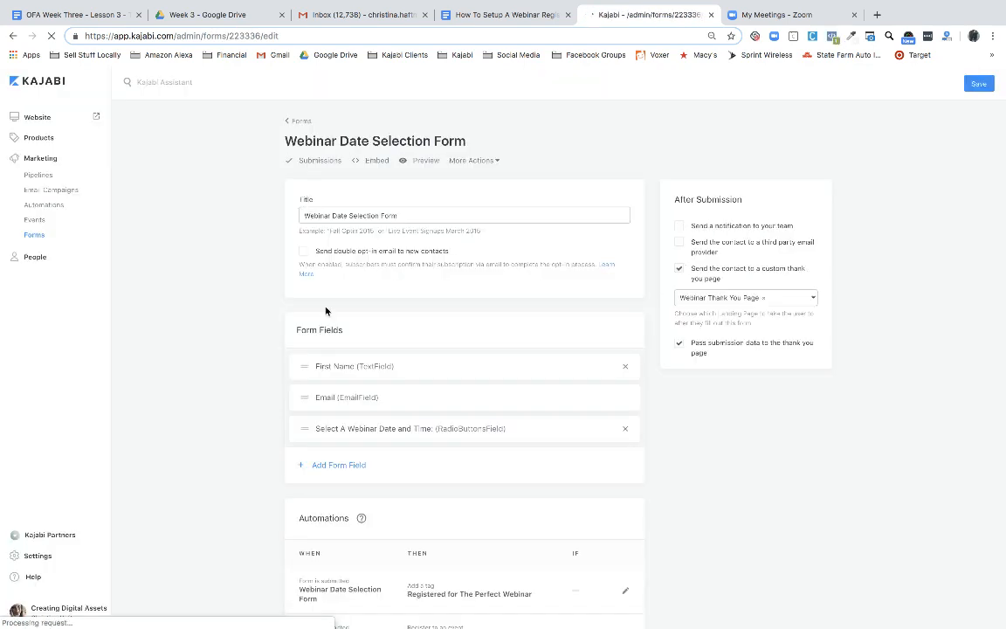
pyautogui.click(352, 430)
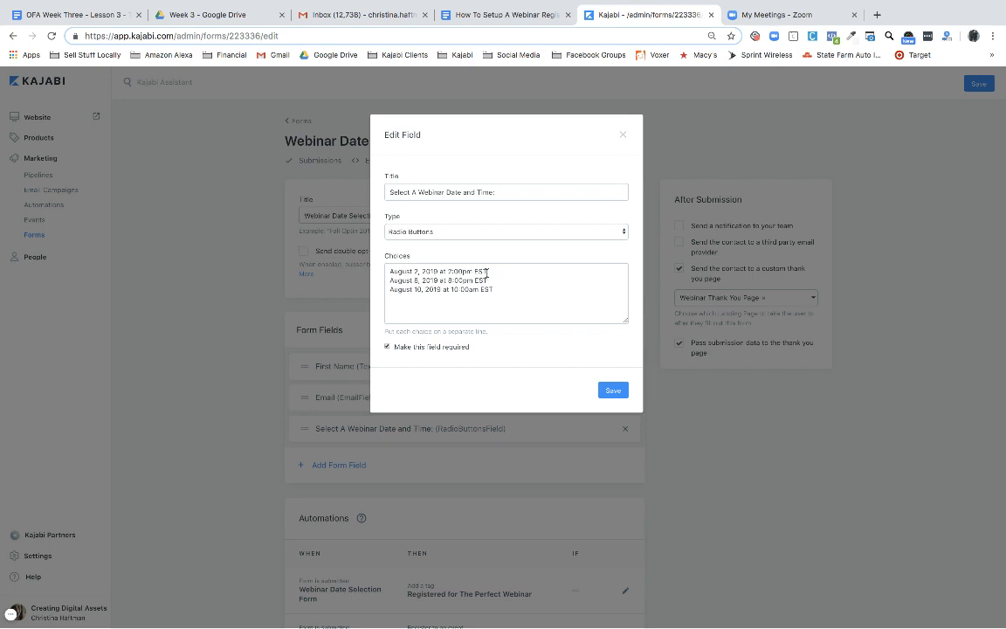
# Inspect the first date choice, 'August 2, 2019 at 2:00pm EST', then save the field
pyautogui.moveTo(487, 273); pyautogui.dragTo(389, 273)
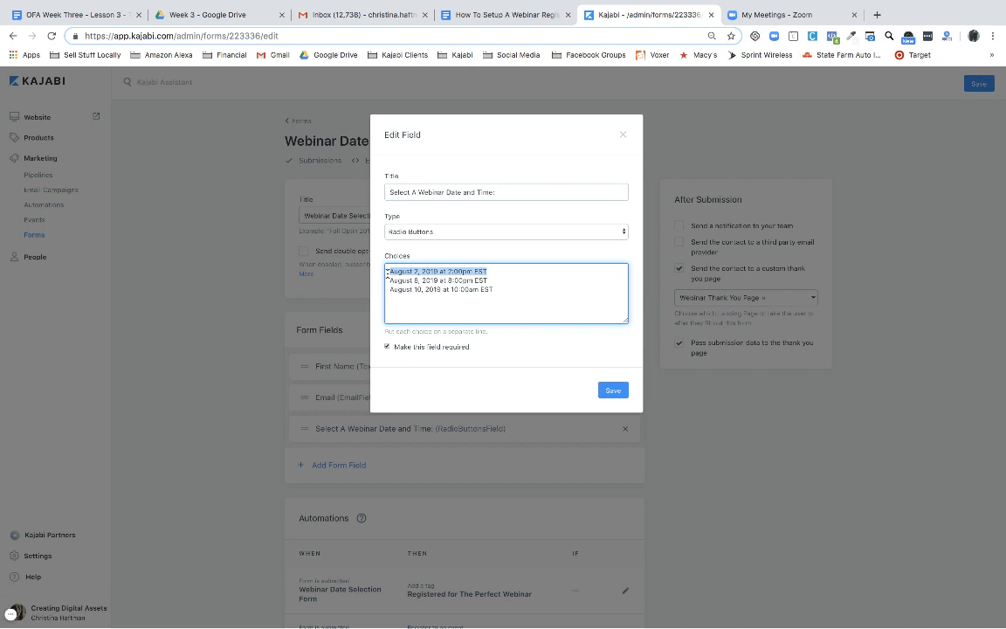
pyautogui.click(461, 289)
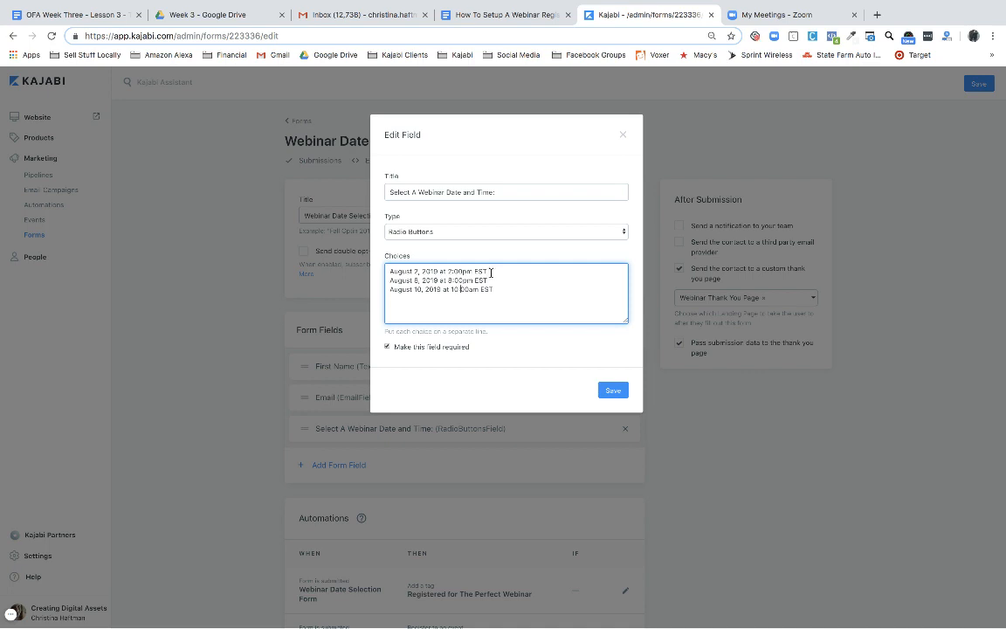
pyautogui.moveTo(486, 273); pyautogui.dragTo(390, 272)
pyautogui.click(614, 391)
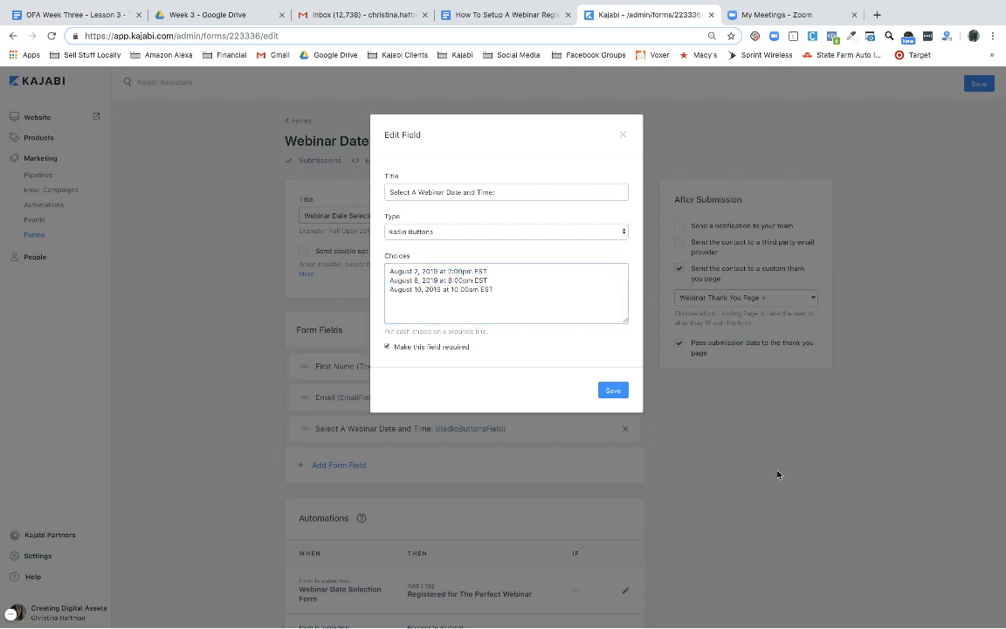
pyautogui.scroll(-2, 594, 489)
pyautogui.scroll(-1, 618, 510)
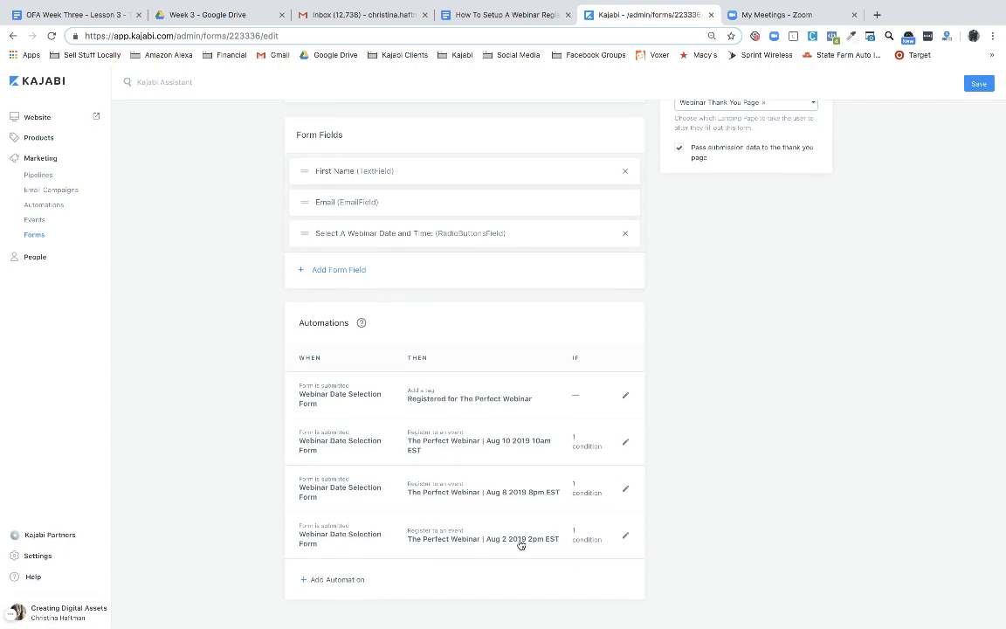
pyautogui.click(625, 537)
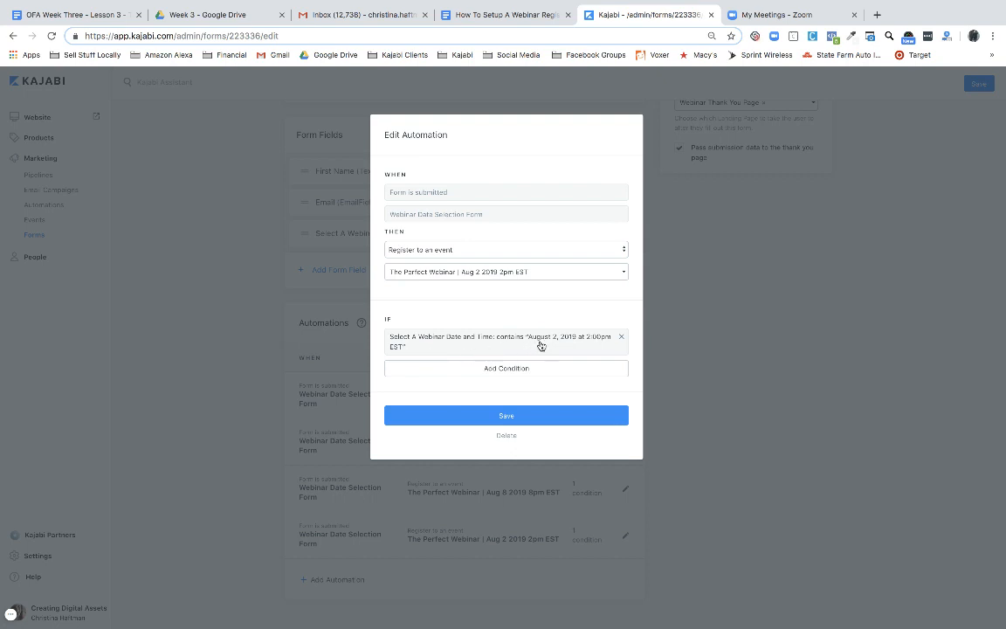
pyautogui.click(714, 353)
pyautogui.click(442, 241)
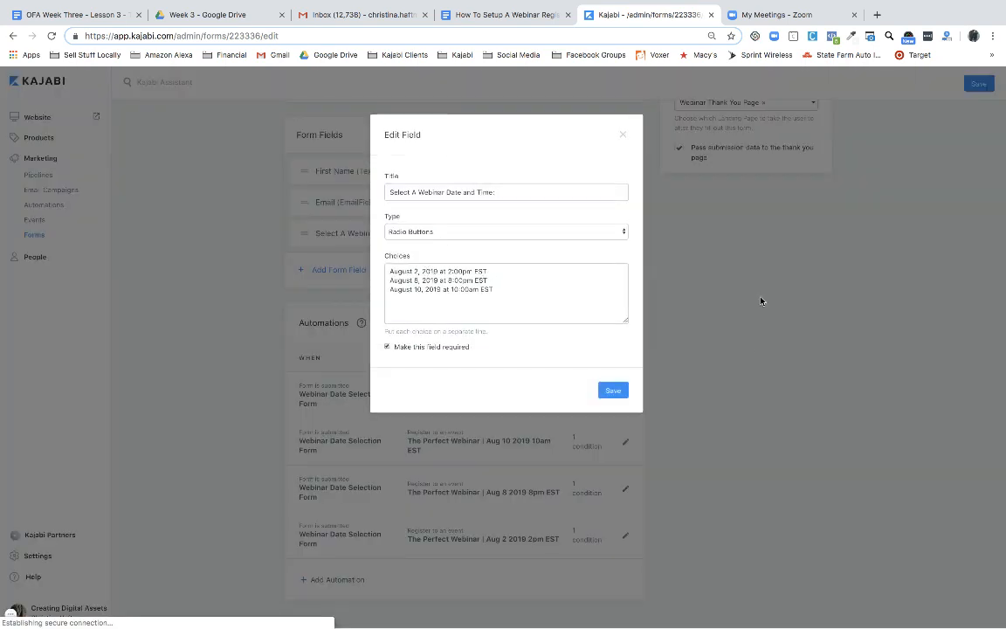
pyautogui.click(759, 354)
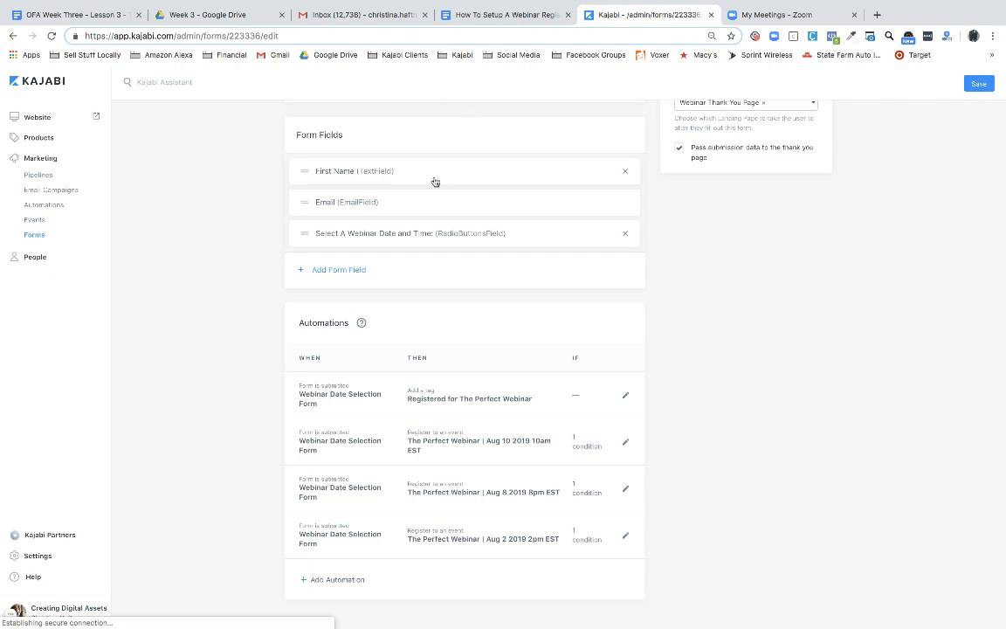
pyautogui.click(414, 236)
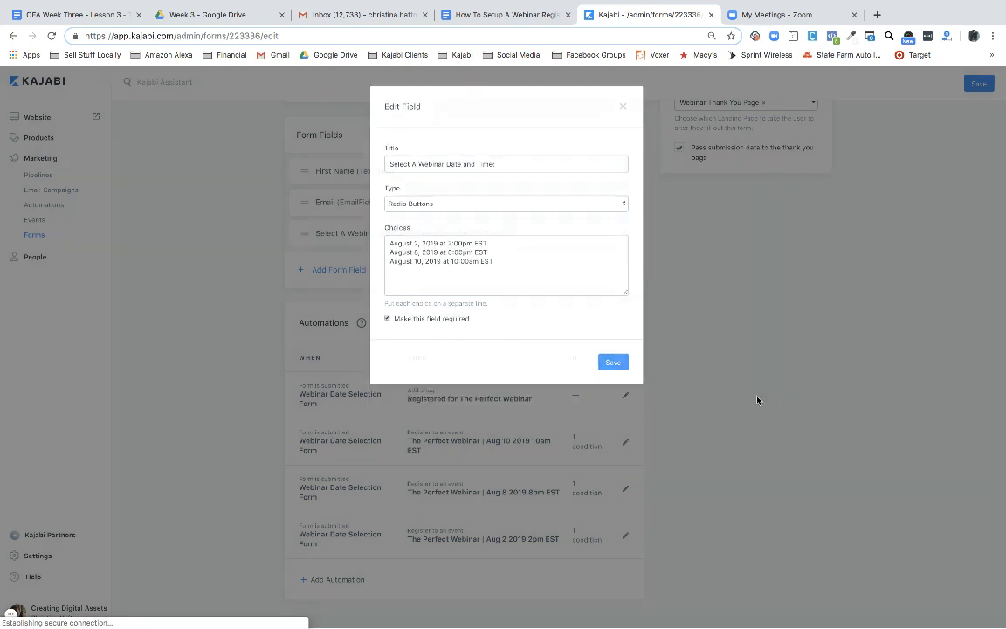
pyautogui.click(757, 400)
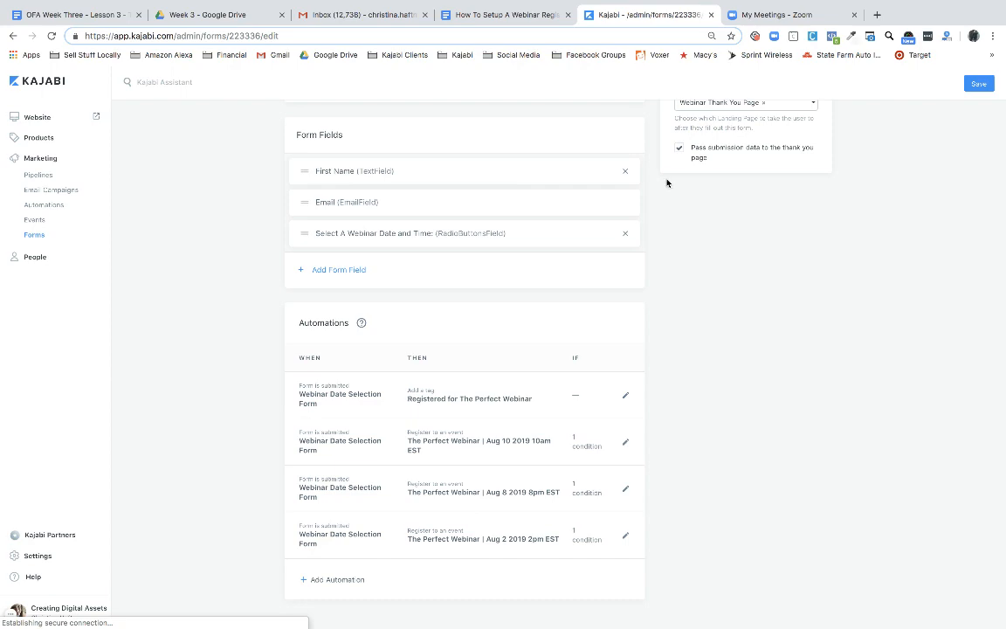
# Scroll through the guide's Automations screenshots for the three events, down to the tag automation example
pyautogui.click(510, 17)
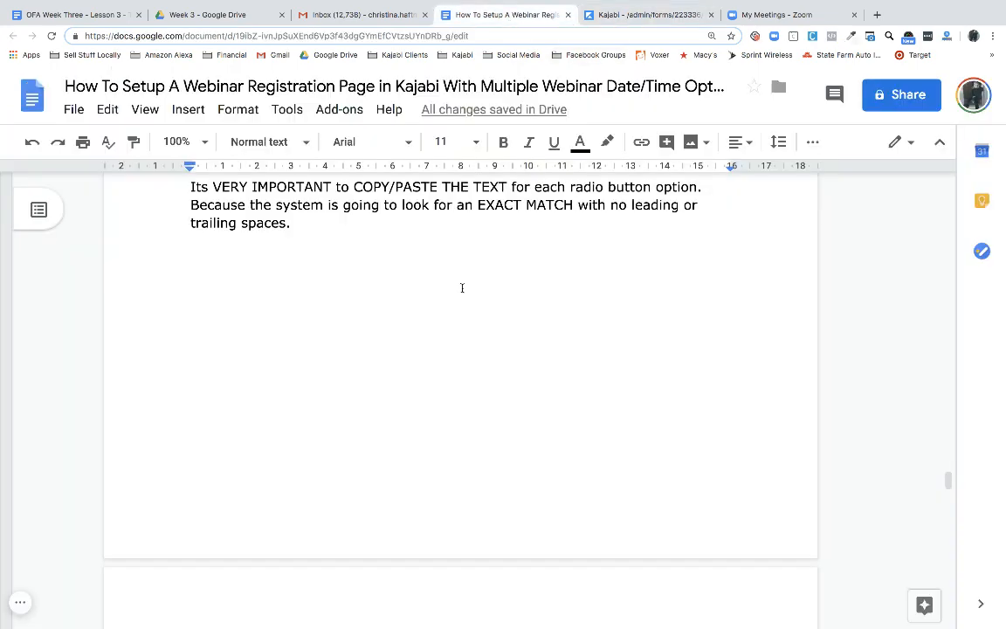
pyautogui.scroll(1, 472, 323)
pyautogui.scroll(-5, 382, 331)
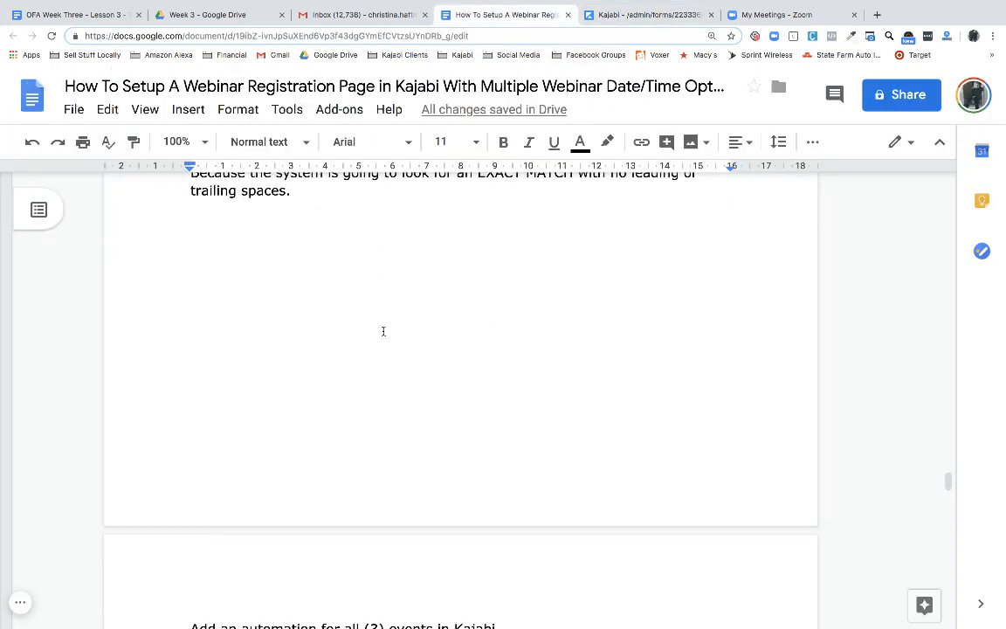
pyautogui.scroll(-2, 383, 331)
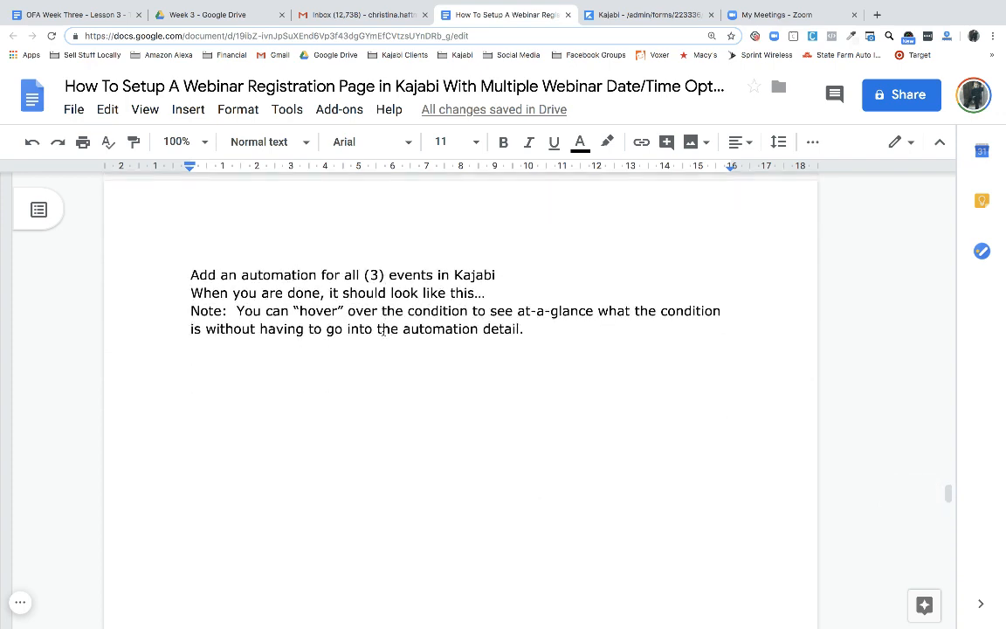
pyautogui.scroll(-1, 382, 331)
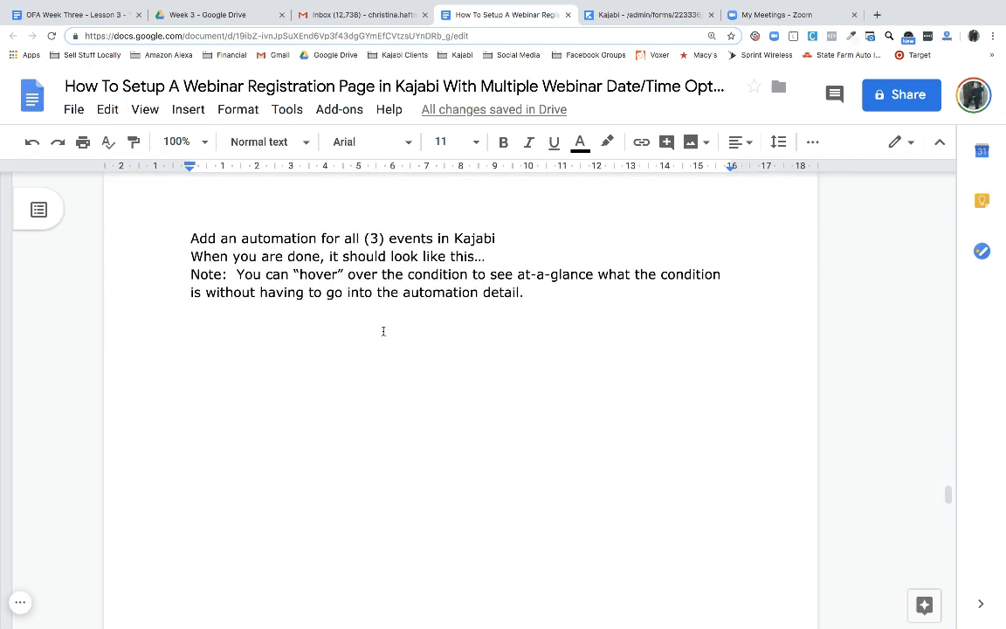
pyautogui.scroll(-3, 382, 331)
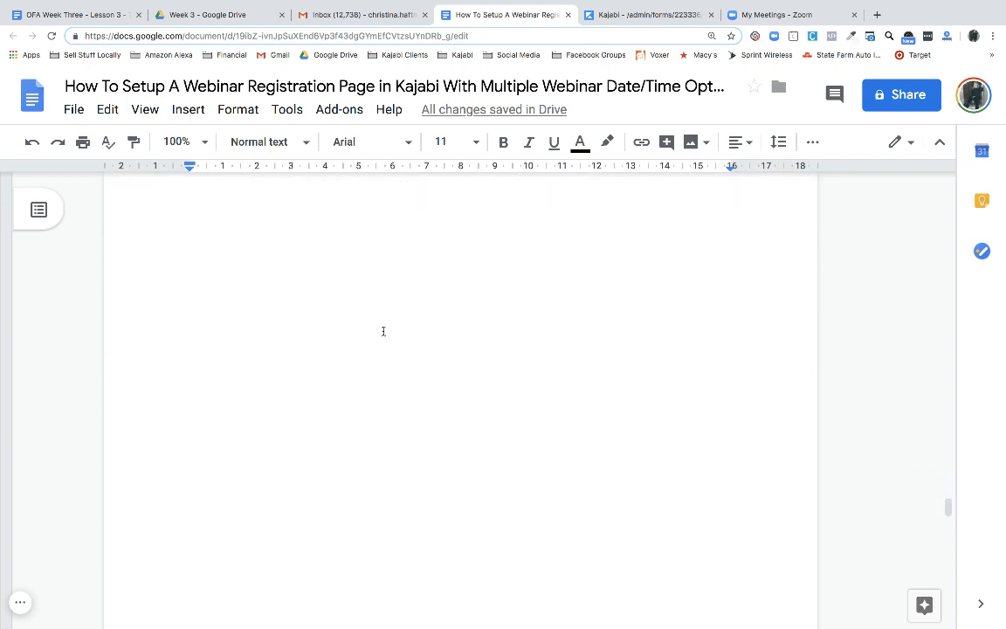
pyautogui.scroll(-7, 383, 332)
pyautogui.scroll(-5, 382, 335)
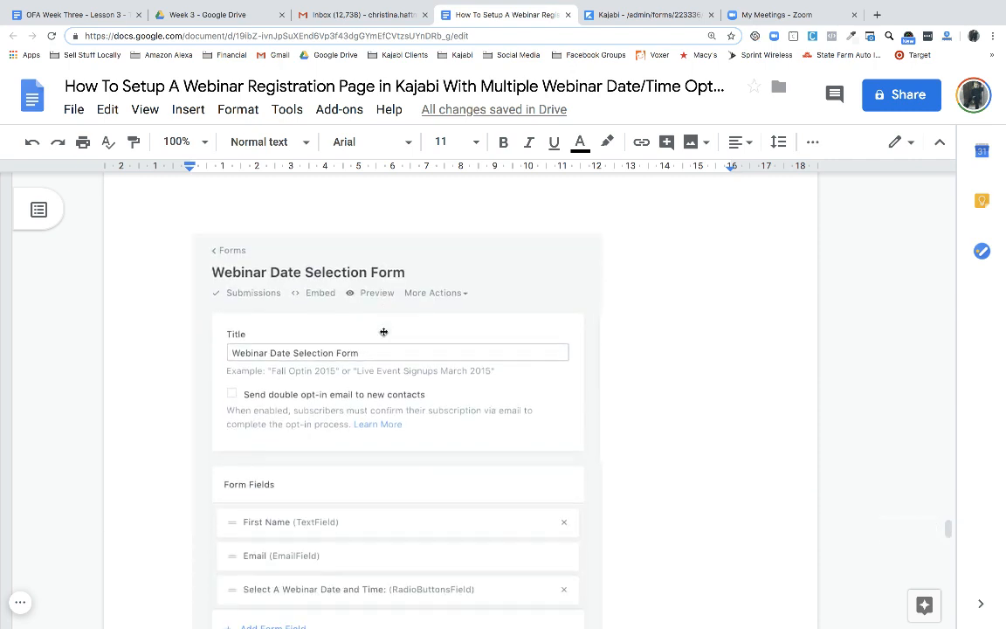
pyautogui.scroll(-5, 461, 359)
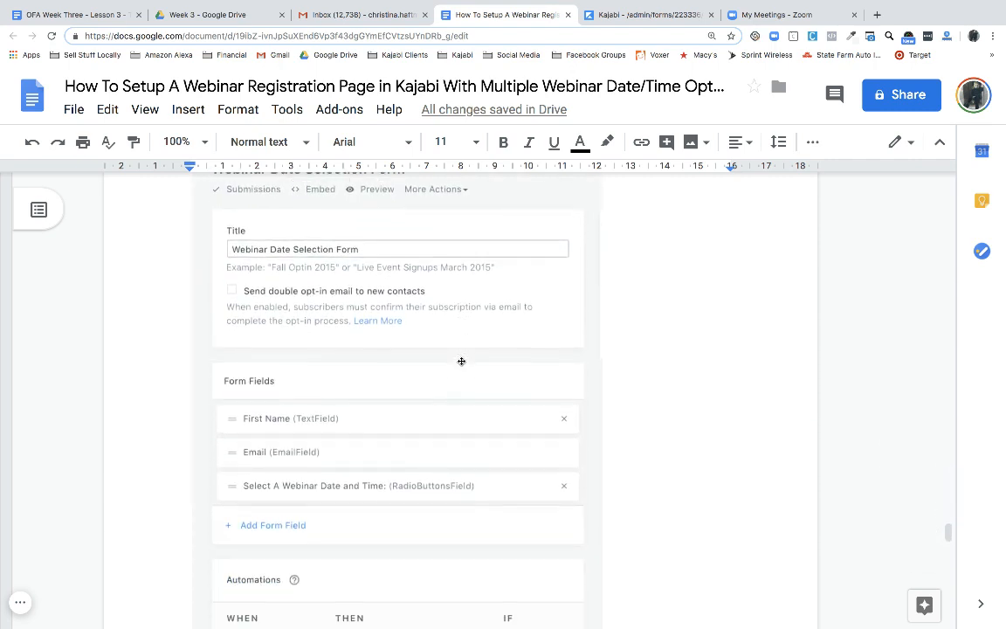
pyautogui.scroll(-3, 461, 360)
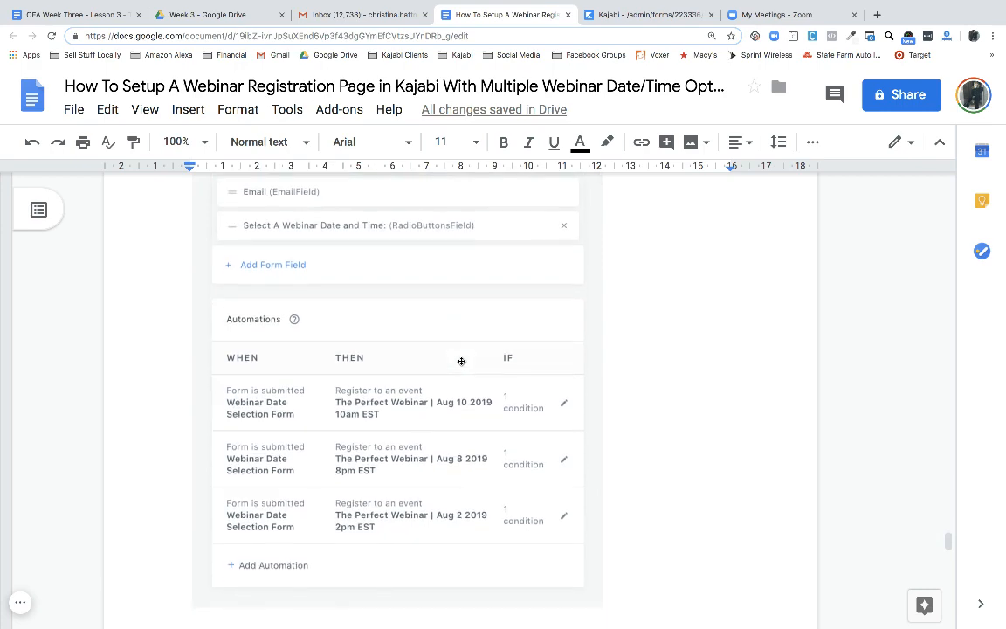
pyautogui.scroll(-5, 461, 360)
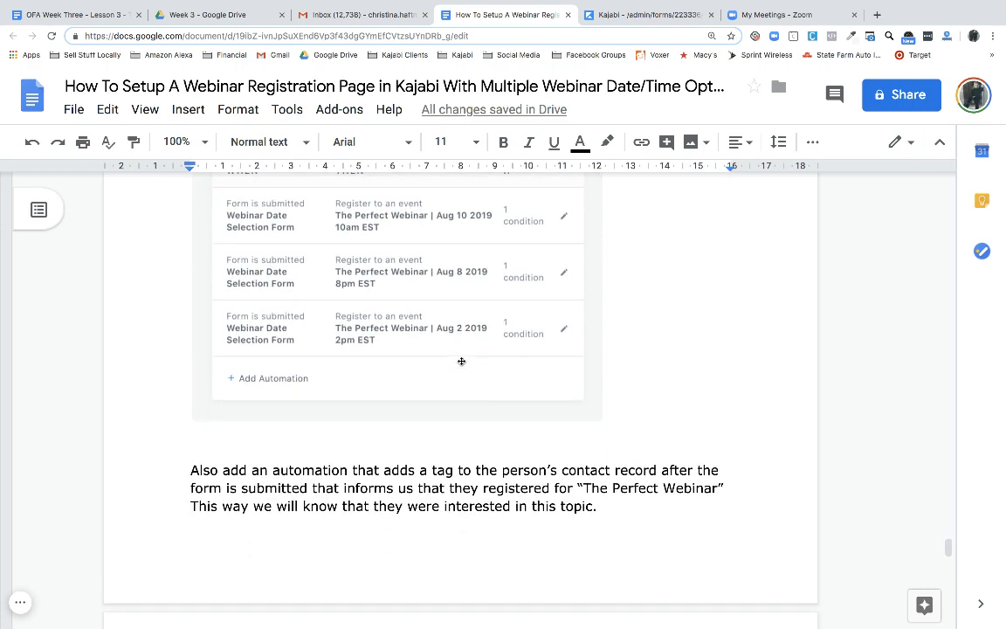
pyautogui.scroll(-1, 461, 361)
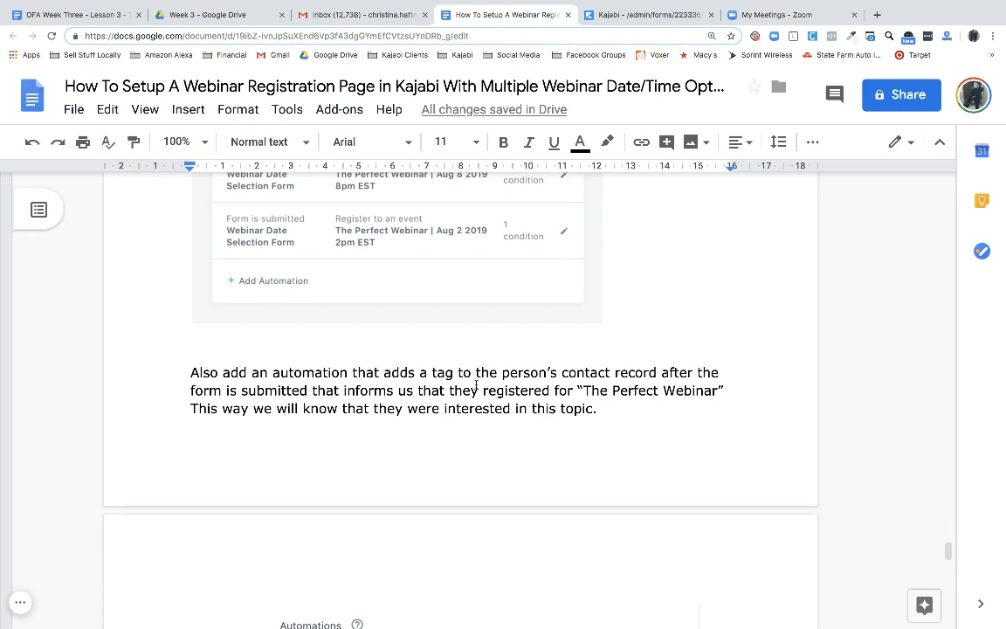
pyautogui.scroll(-2, 488, 406)
pyautogui.scroll(-2, 488, 407)
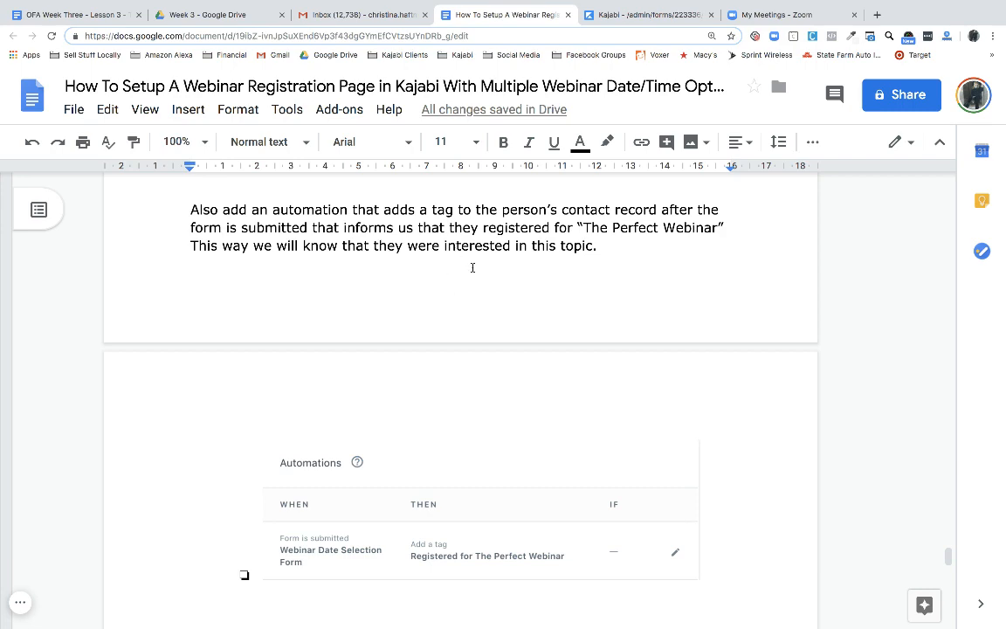
pyautogui.scroll(-2, 472, 267)
pyautogui.scroll(-2, 473, 267)
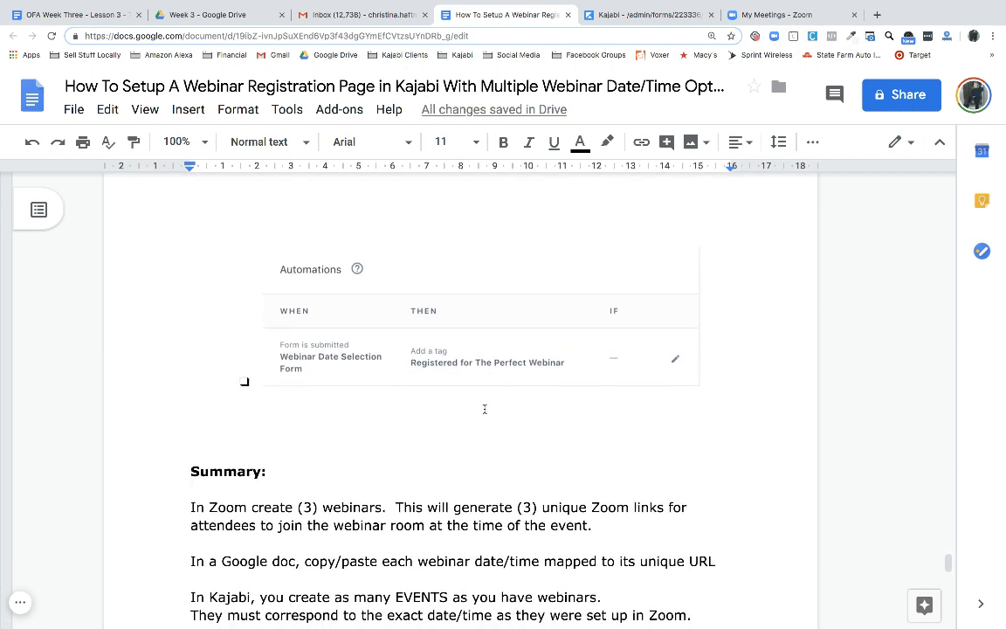
# Read the Summary on creating three Zoom webinars, then check Zoom's two meetings on Fri, Jul 19
pyautogui.click(252, 381)
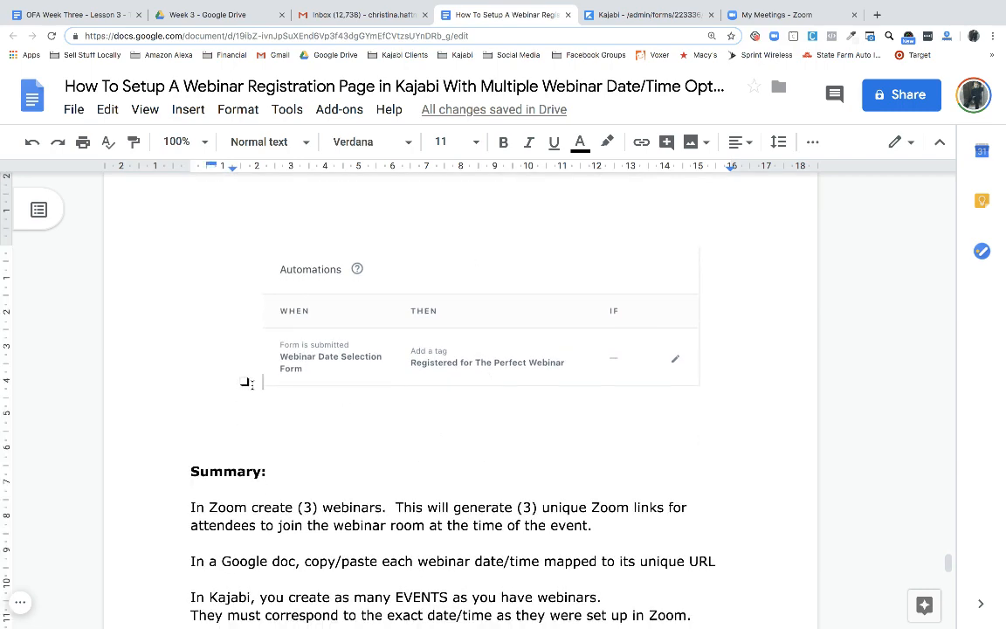
pyautogui.scroll(-2, 297, 377)
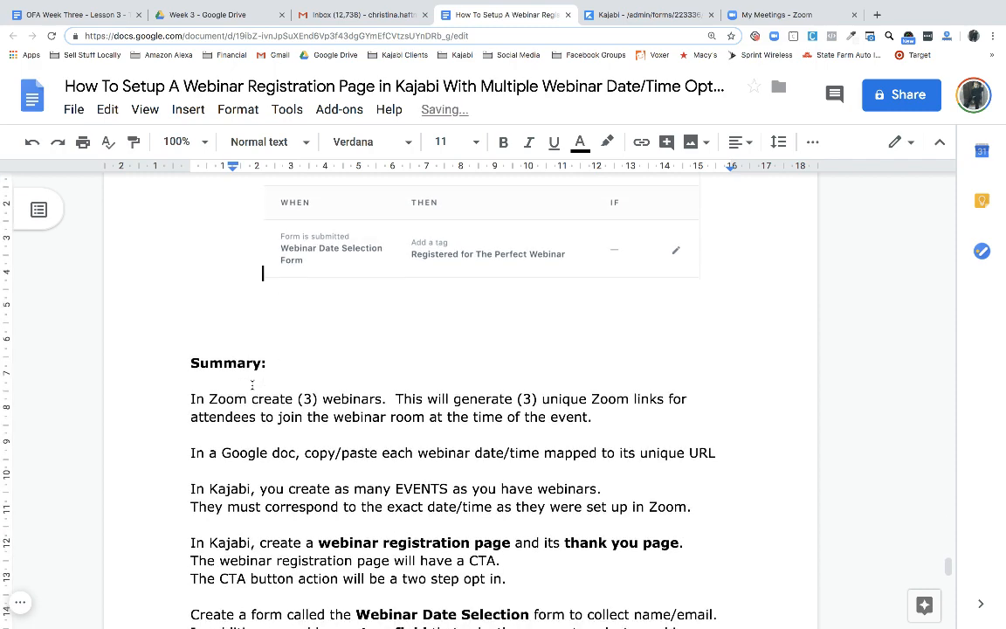
pyautogui.scroll(-3, 385, 437)
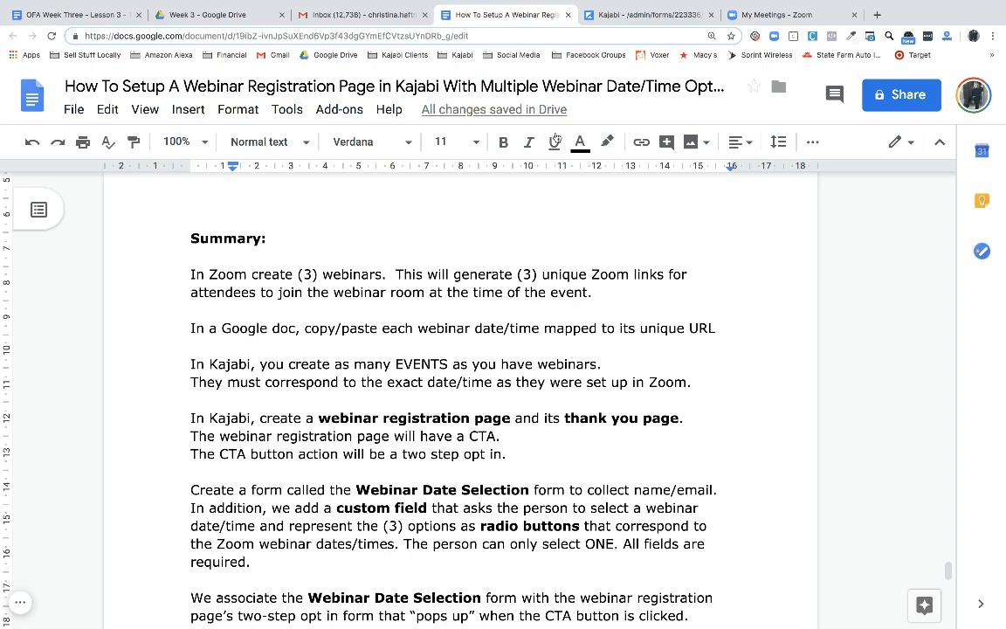
pyautogui.click(766, 16)
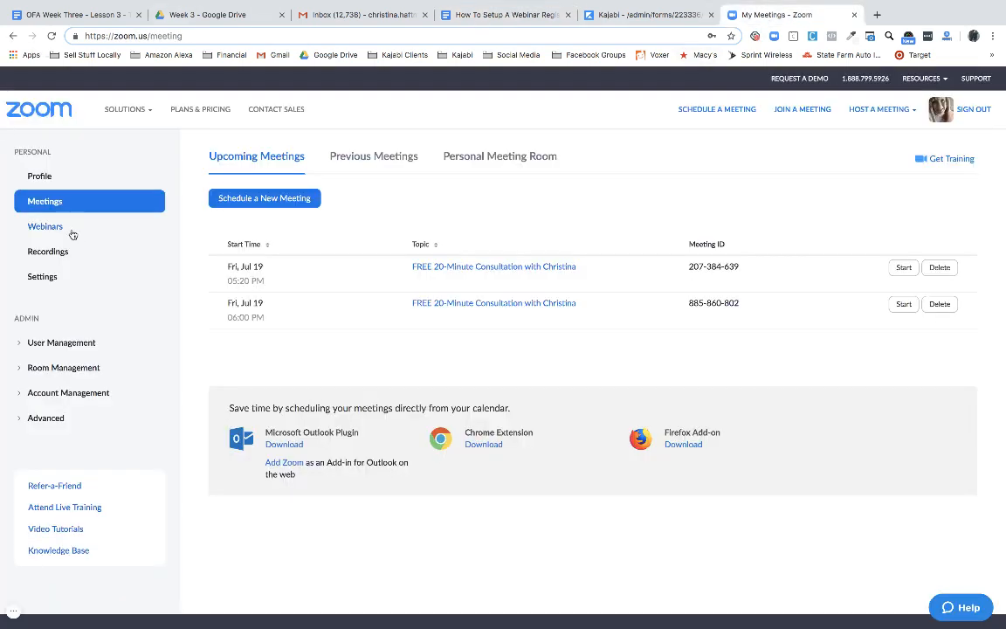
# Go back to the 'How To Setup A Webinar' guide's Summary section
pyautogui.click(515, 17)
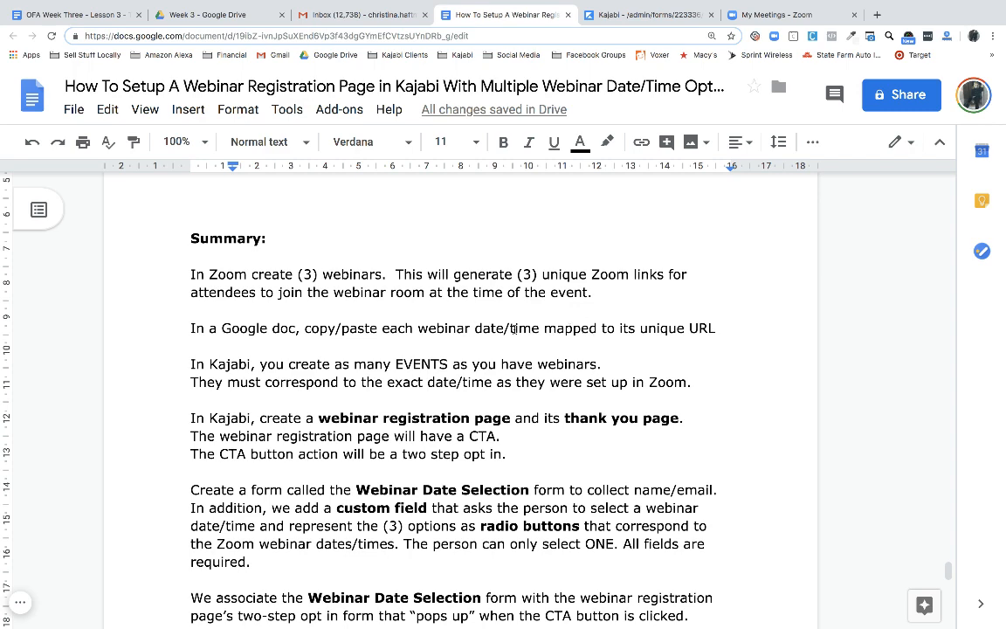
pyautogui.scroll(-1, 611, 310)
pyautogui.scroll(-1, 611, 310)
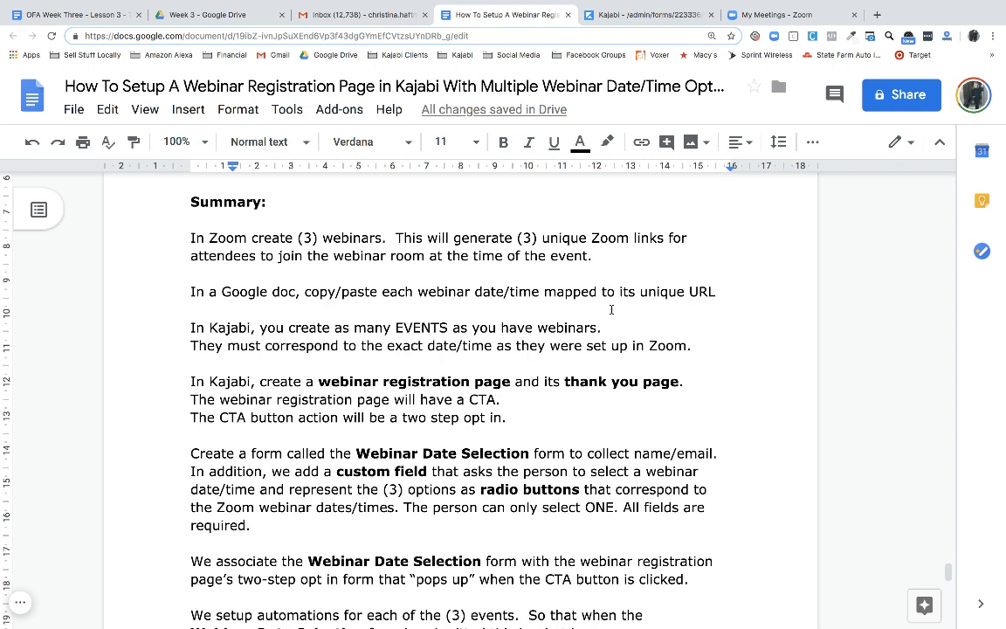
pyautogui.scroll(-1, 611, 309)
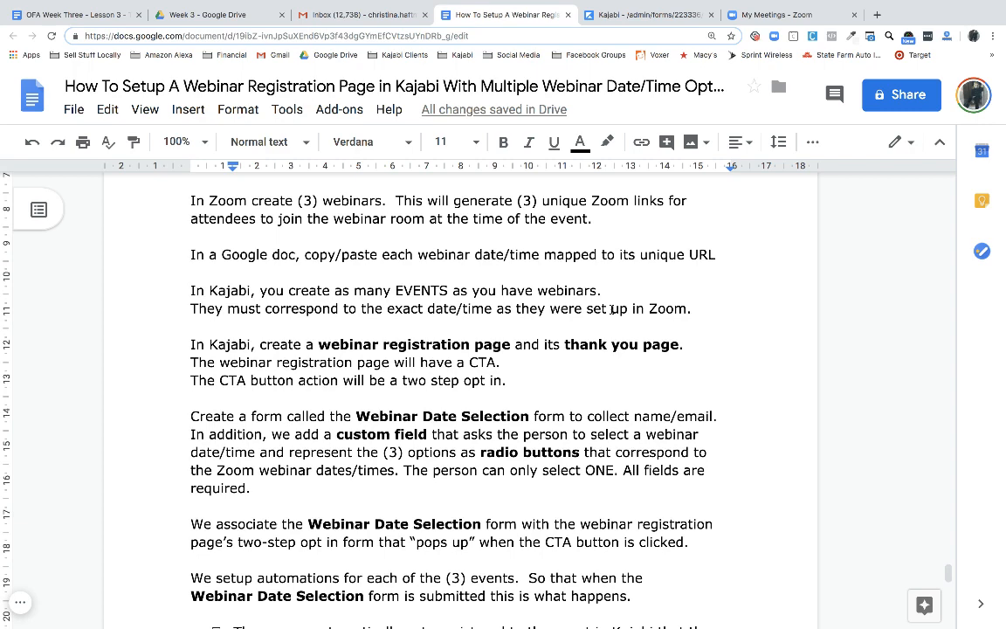
pyautogui.scroll(-2, 611, 309)
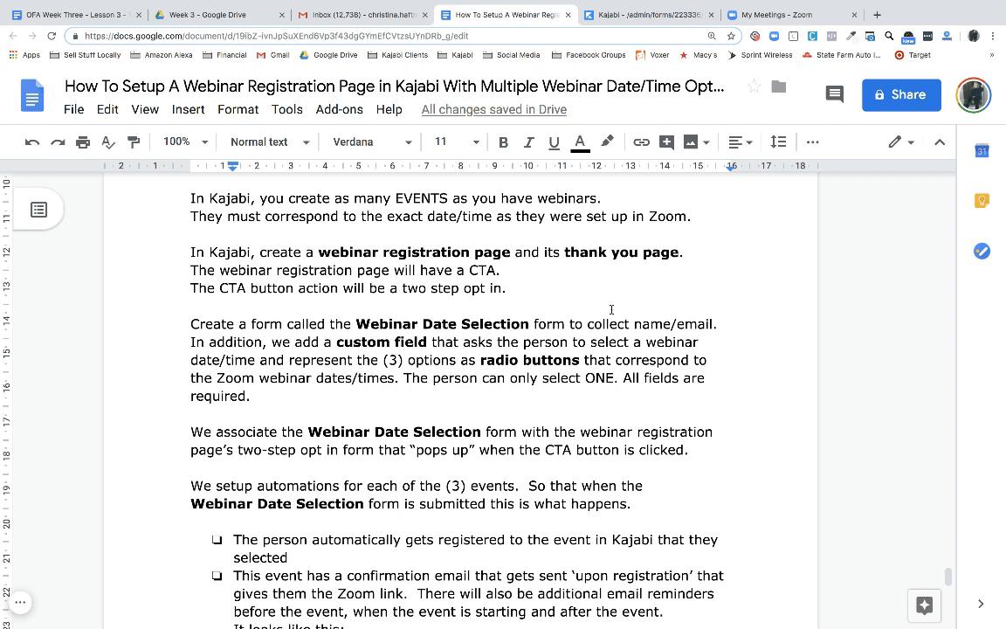
pyautogui.scroll(-2, 612, 309)
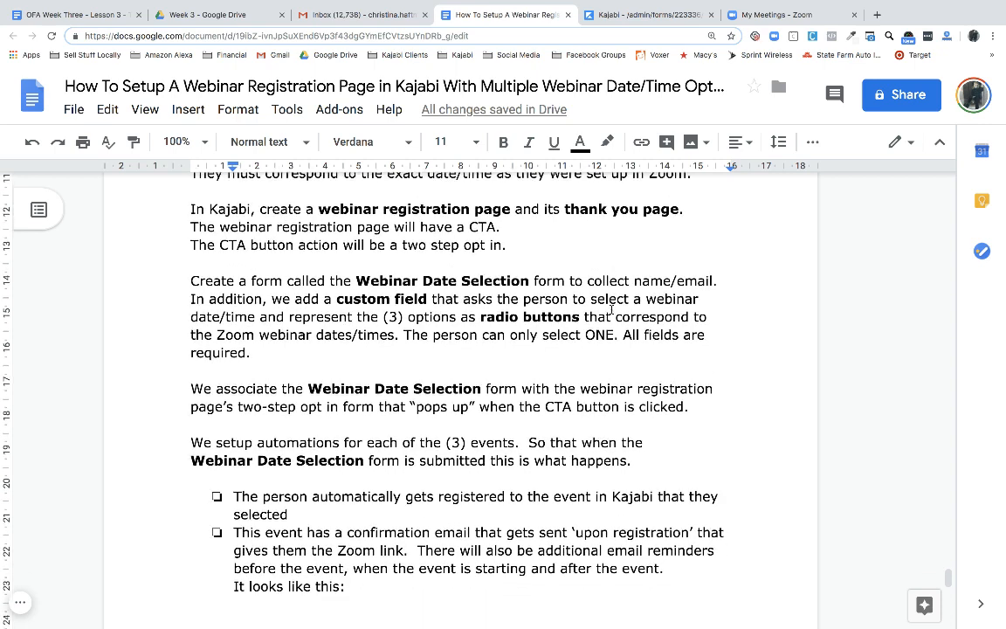
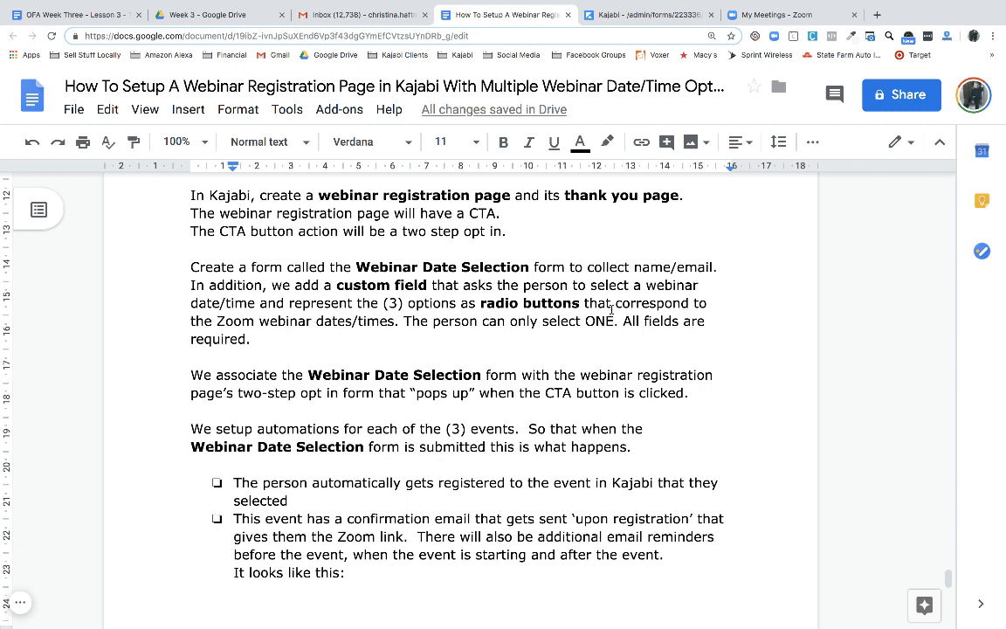
# Switch from the Google Doc back to the Kajabi form editor tab
pyautogui.click(629, 15)
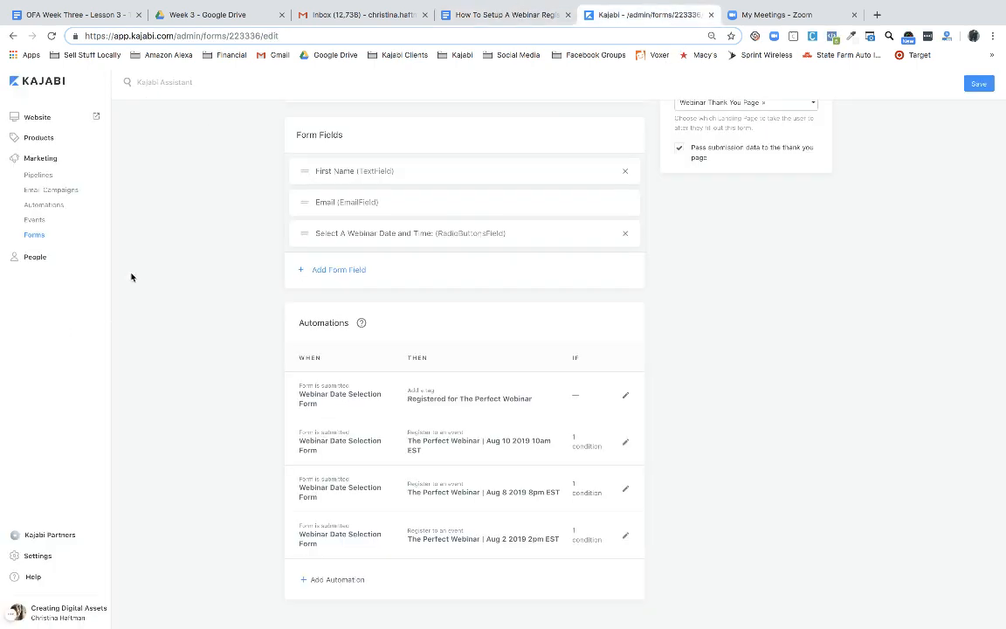
# Open the Webinar Registration Page in the Kajabi page builder via Website > Pages
pyautogui.click(44, 119)
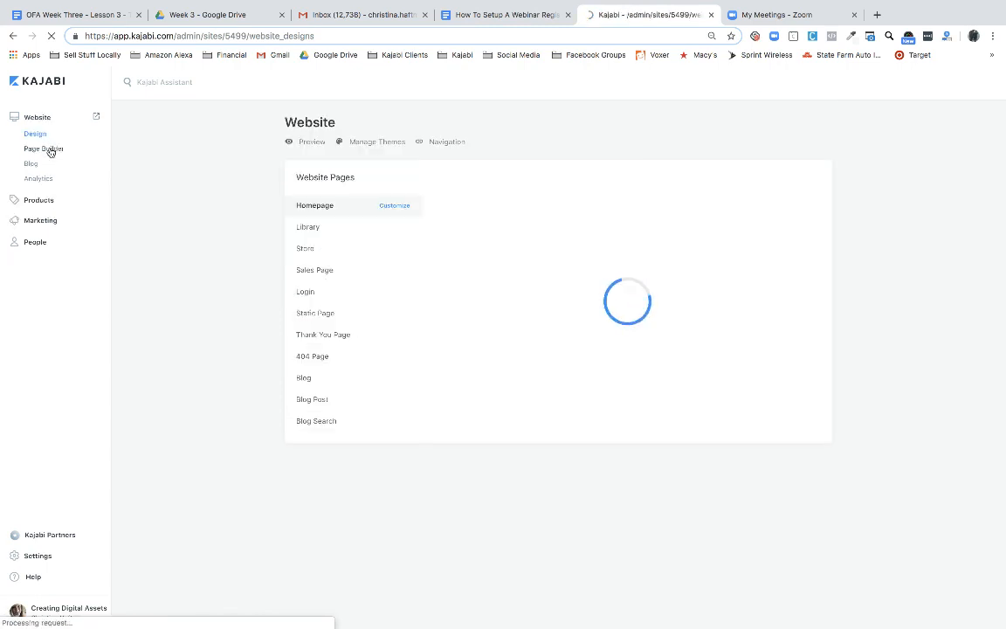
pyautogui.click(49, 150)
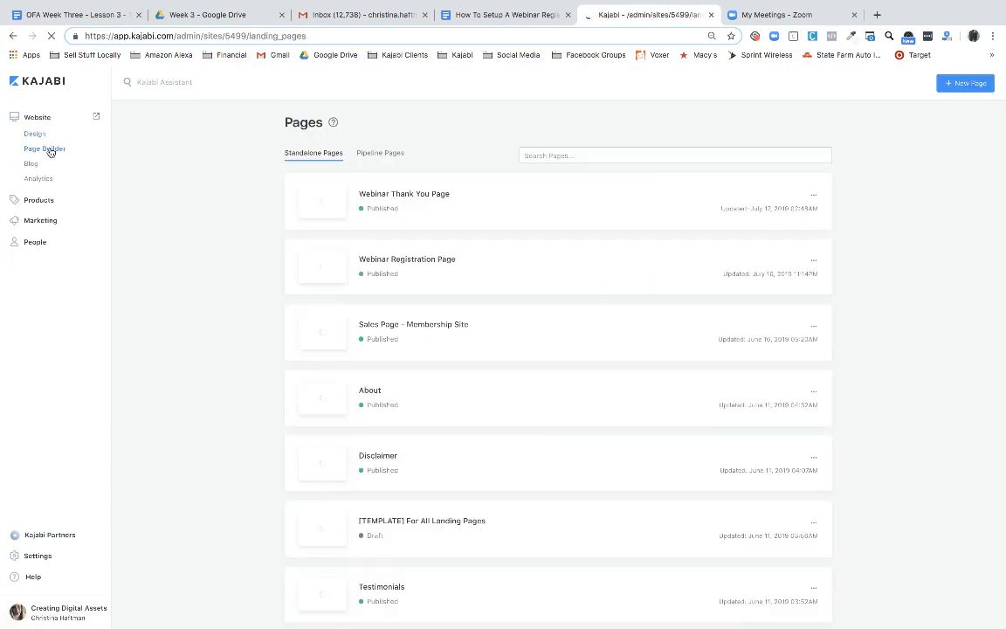
pyautogui.click(430, 260)
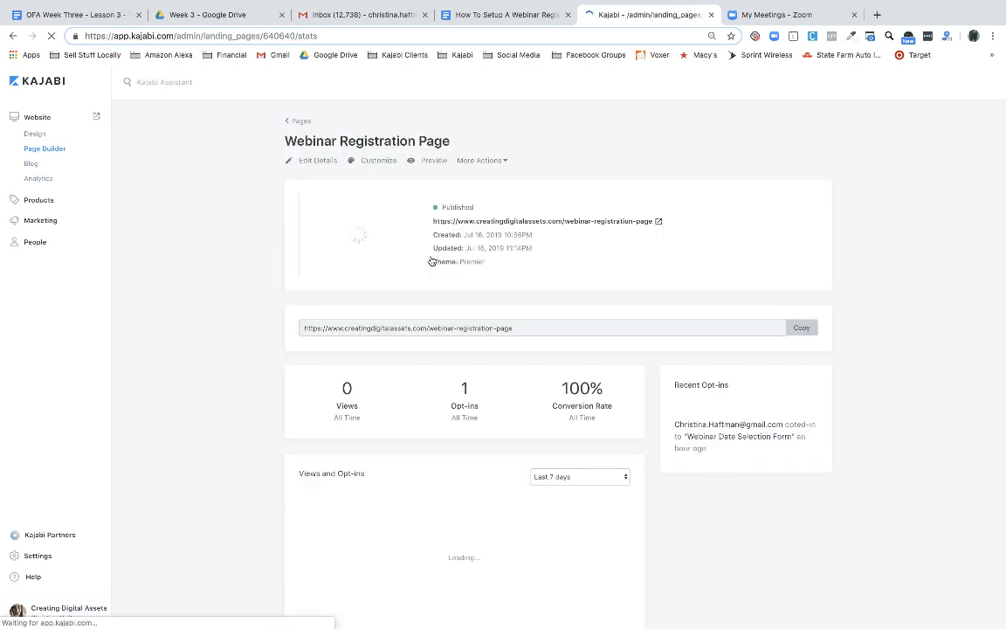
pyautogui.click(380, 167)
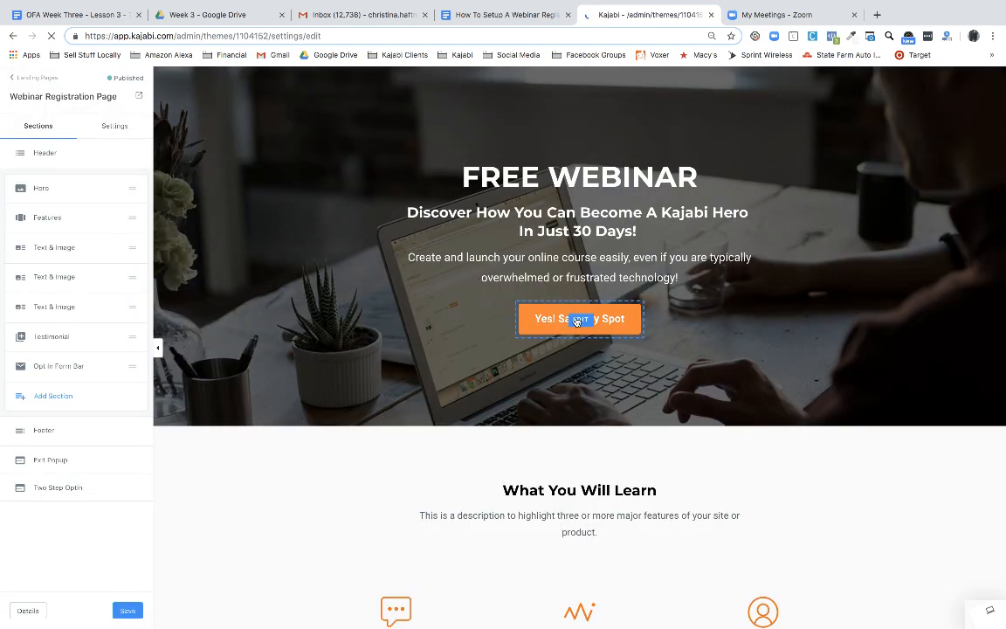
# Confirm the Yes! Save My Spot button's CTA Action opens the two-step opt-in, then return to sections
pyautogui.click(577, 321)
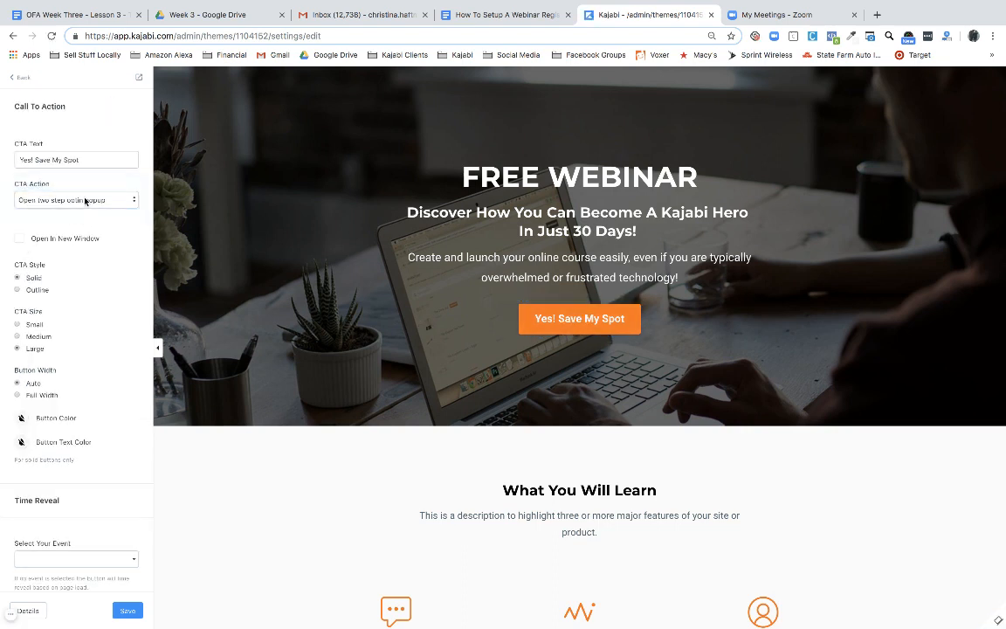
pyautogui.moveTo(12, 184); pyautogui.dragTo(55, 186)
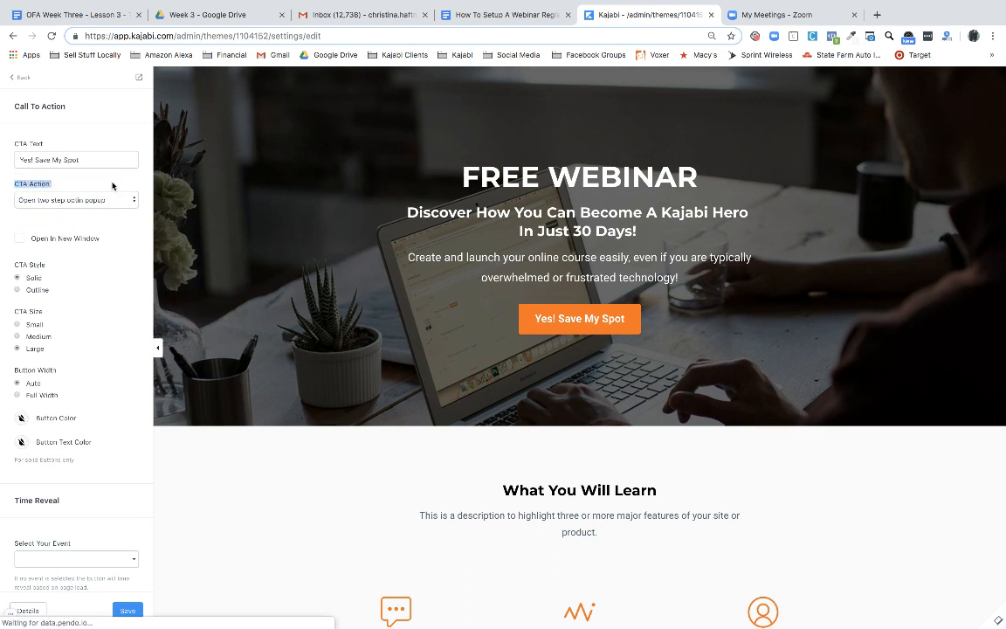
pyautogui.scroll(-3, 107, 294)
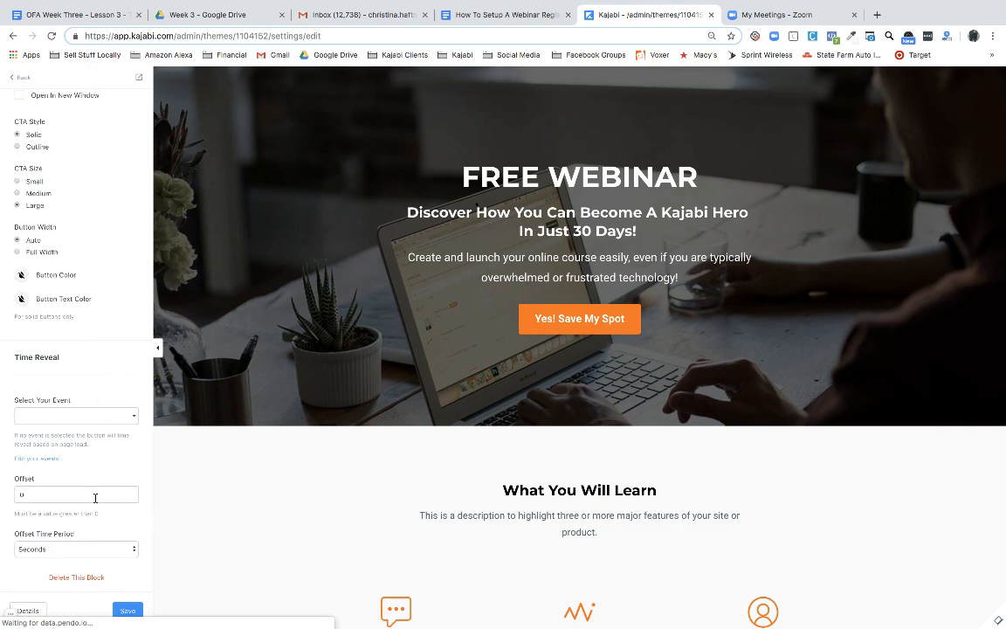
pyautogui.scroll(3, 92, 288)
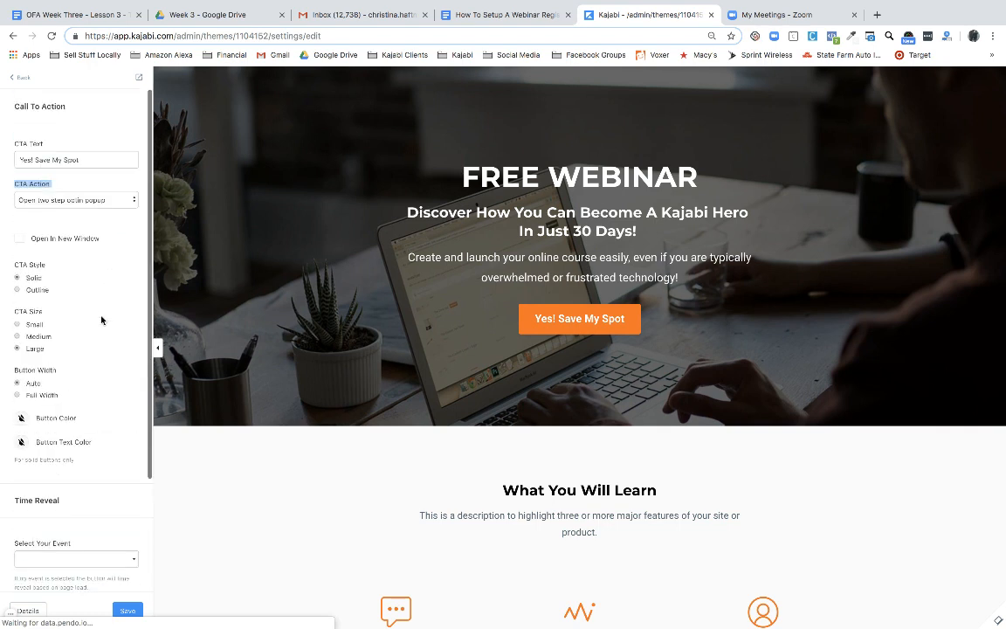
pyautogui.click(19, 79)
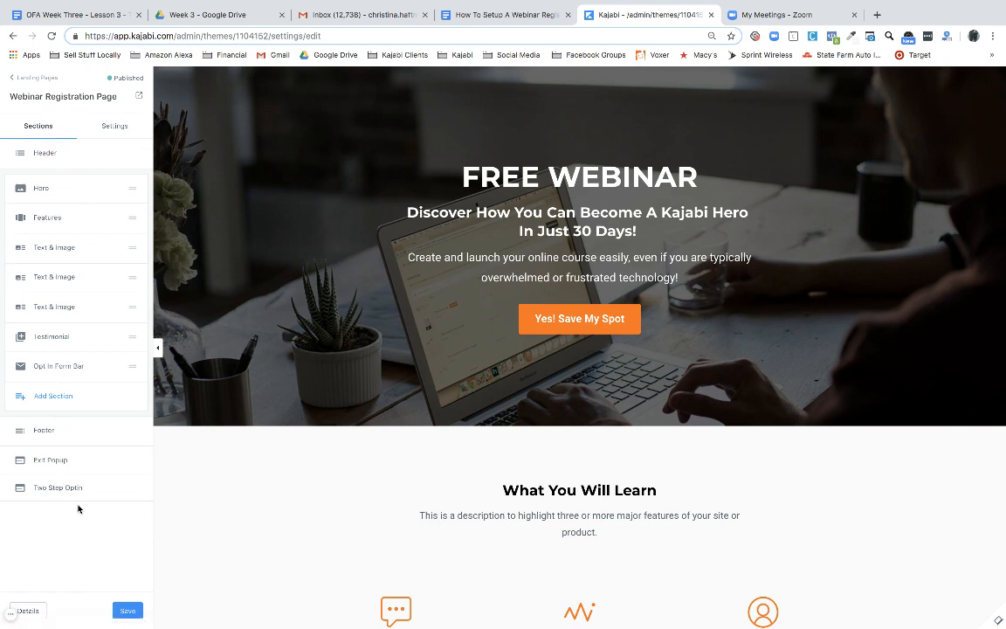
# Open the Two Step Optin settings and preview the date-selection popup with Show Popup
pyautogui.click(59, 486)
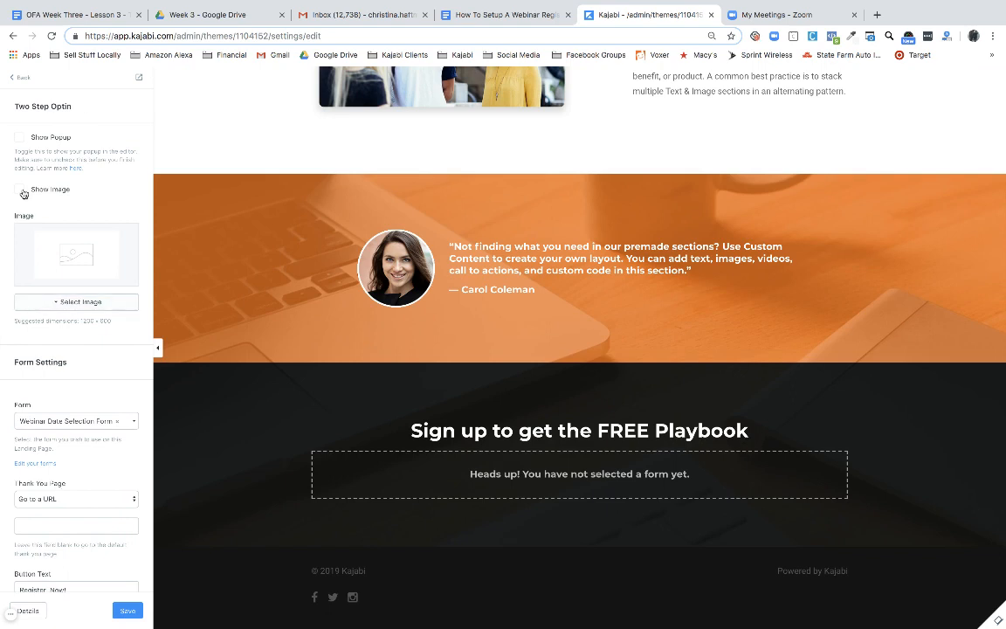
pyautogui.click(20, 139)
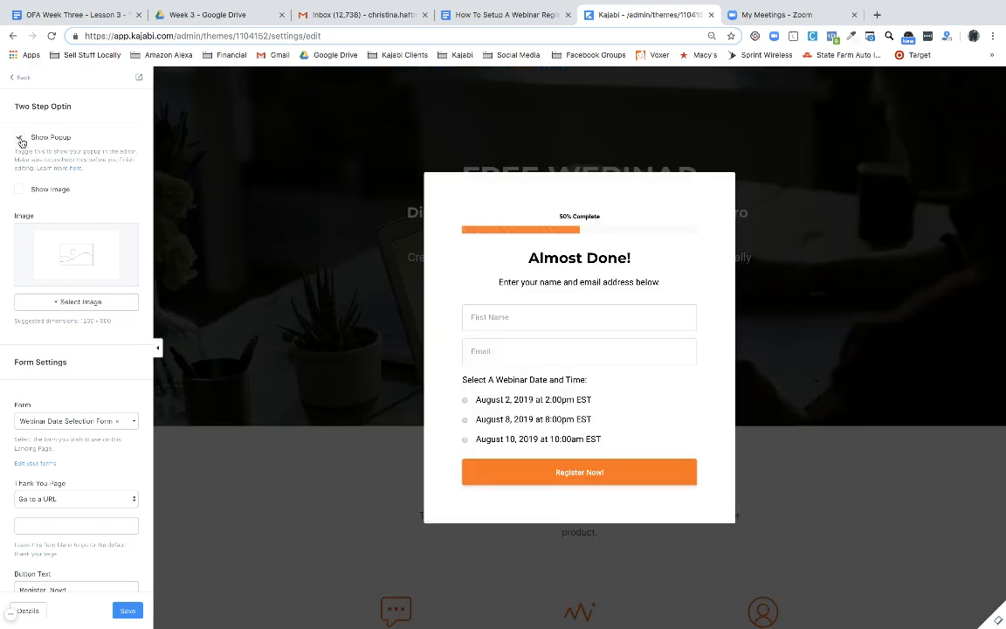
pyautogui.click(21, 140)
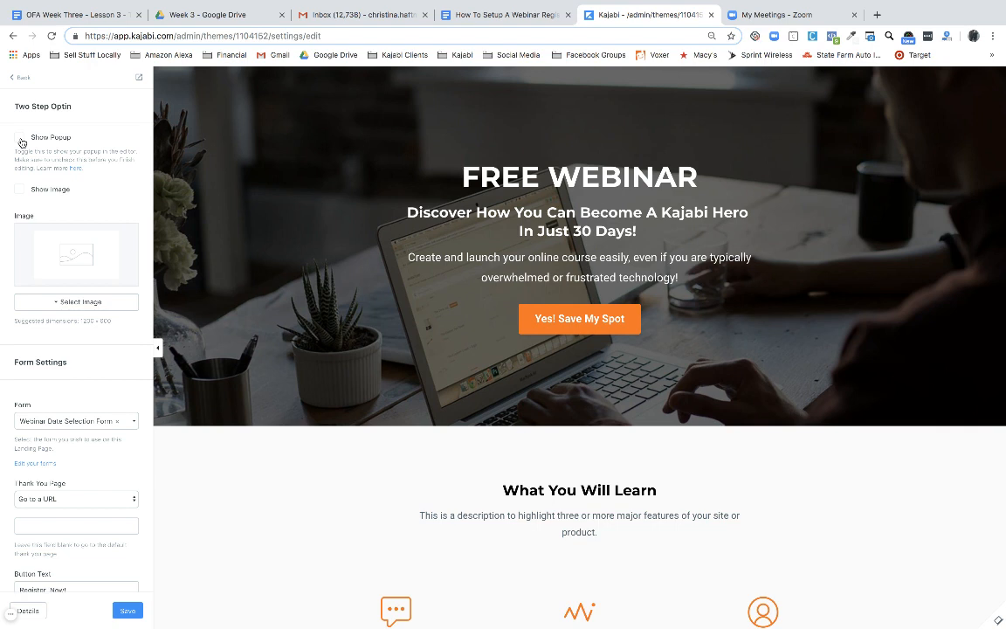
pyautogui.click(20, 138)
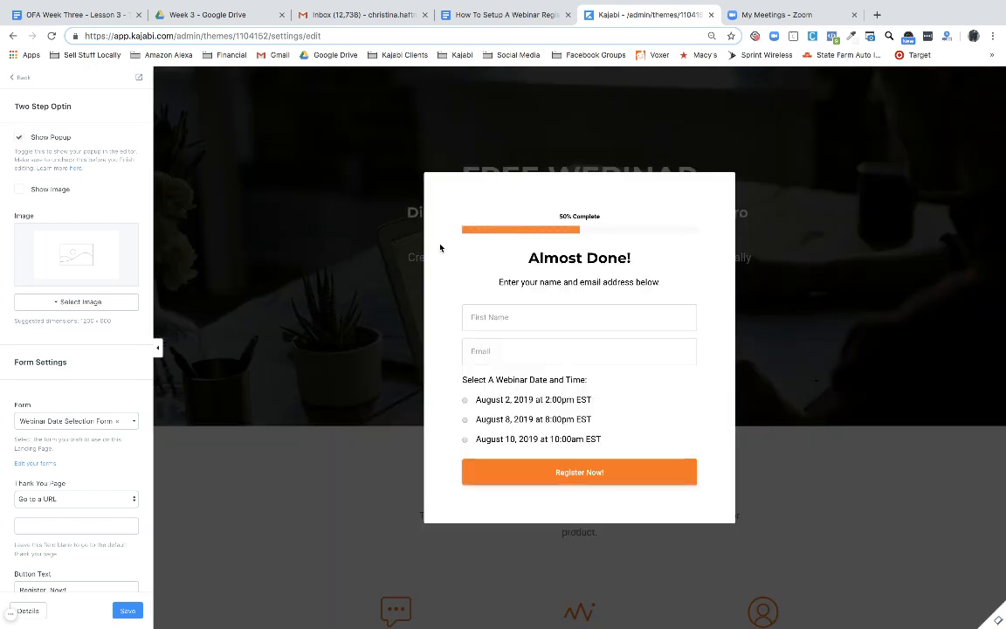
pyautogui.scroll(-3, 76, 274)
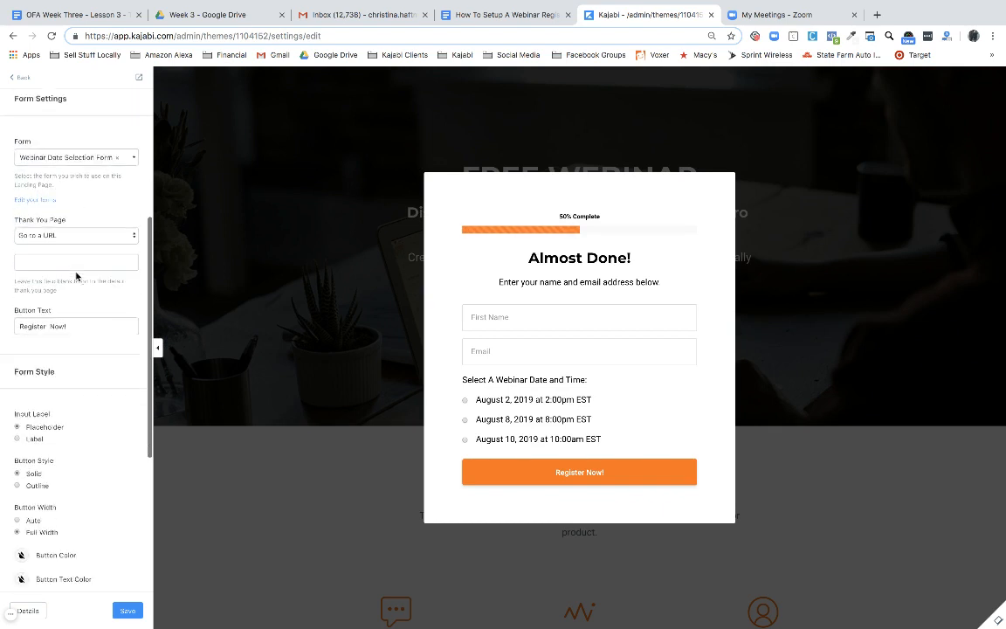
pyautogui.scroll(3, 76, 276)
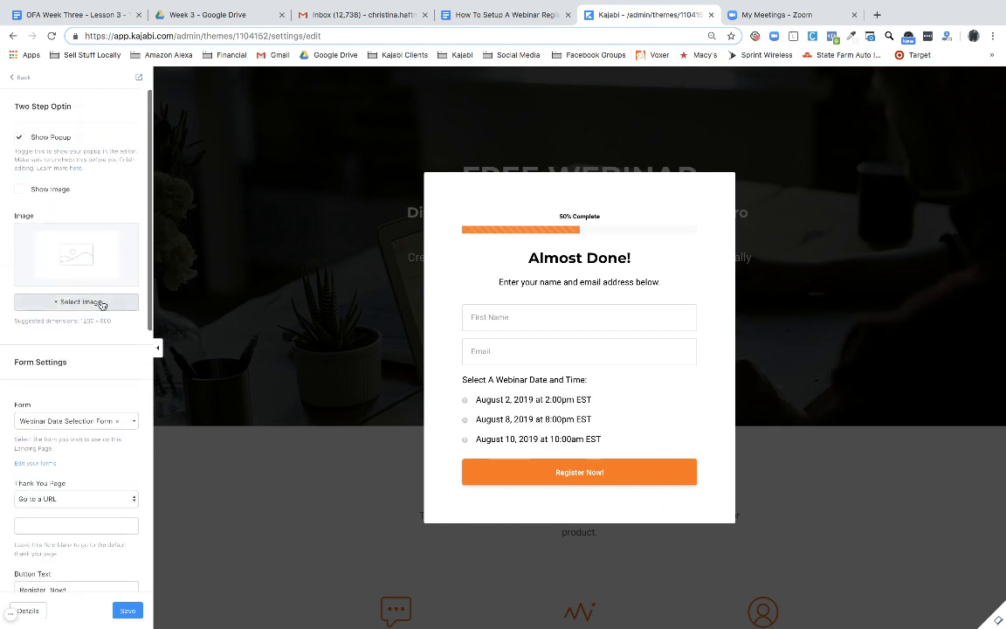
# Try a header image on the popup, remove it, and return to the Google Docs guide
pyautogui.click(19, 189)
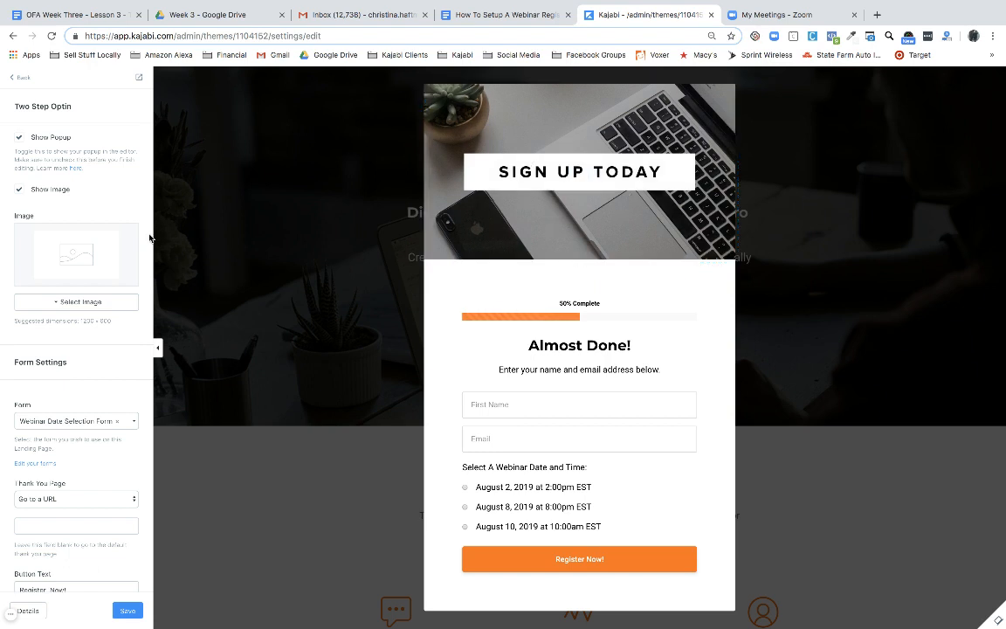
pyautogui.click(21, 193)
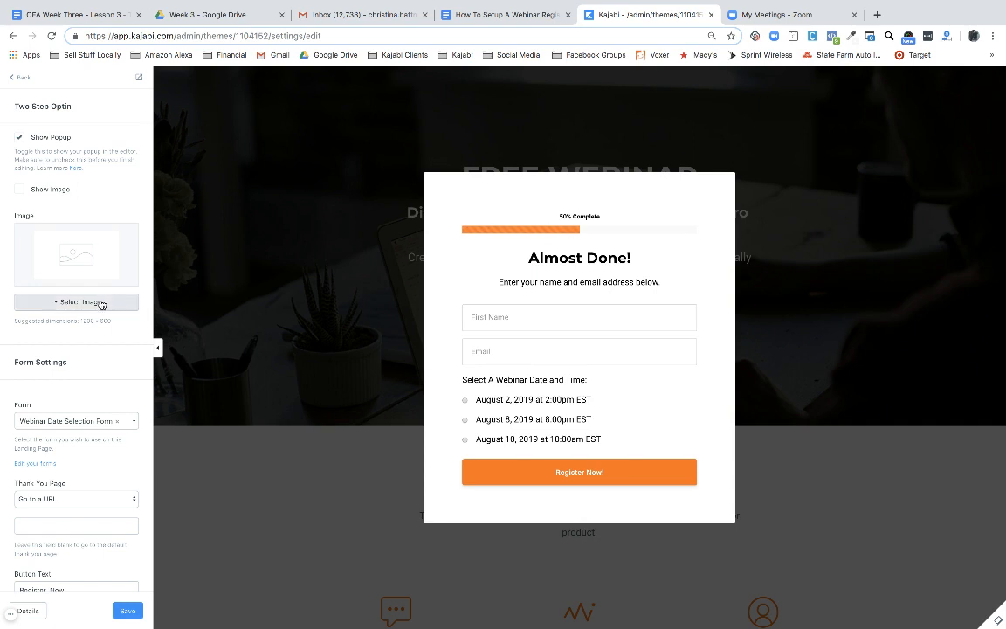
pyautogui.scroll(-4, 100, 305)
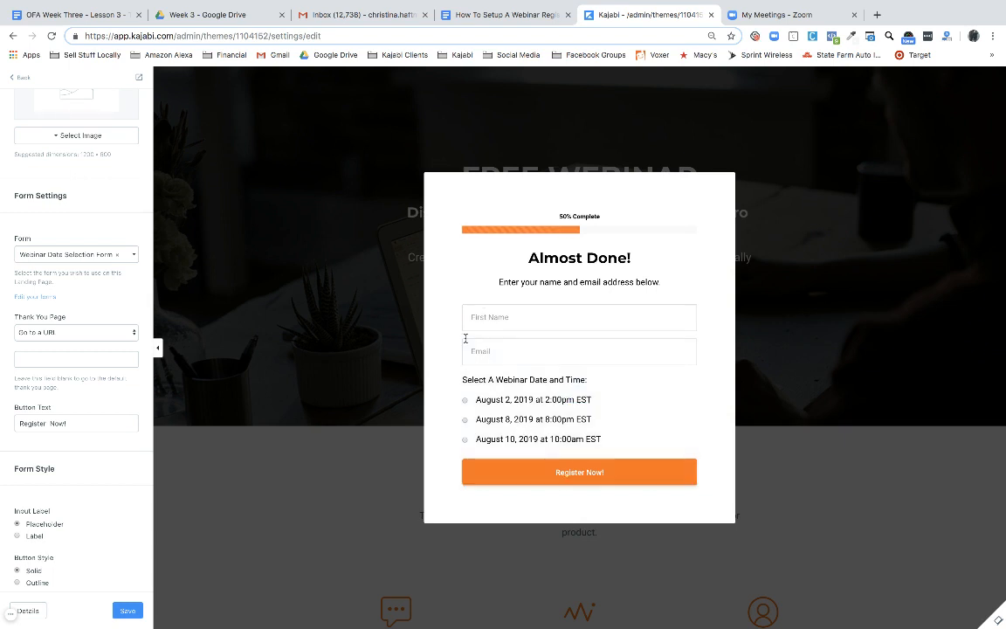
pyautogui.click(487, 16)
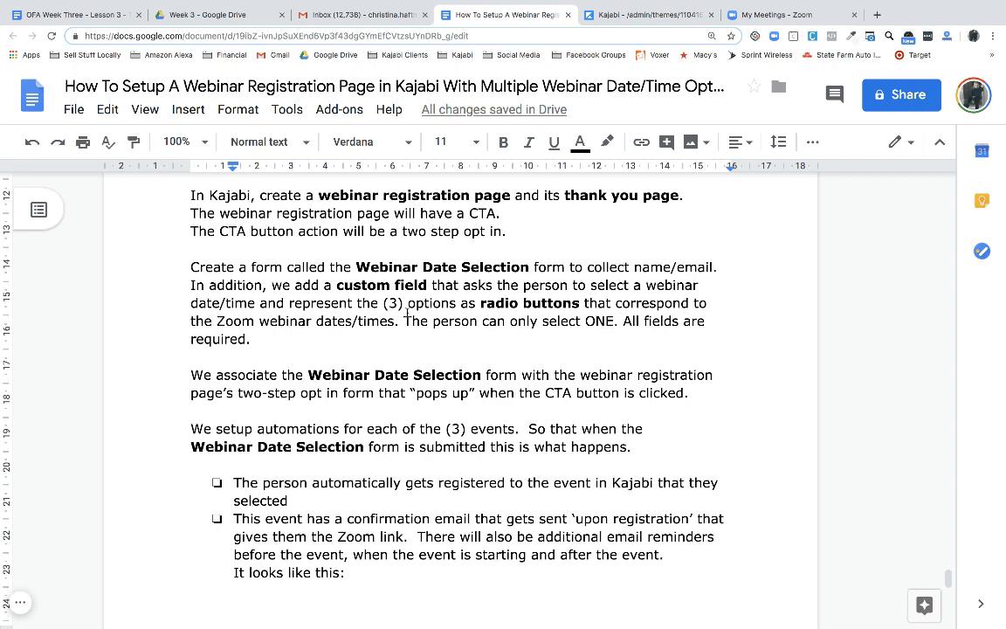
pyautogui.scroll(-2, 406, 315)
pyautogui.scroll(-1, 407, 313)
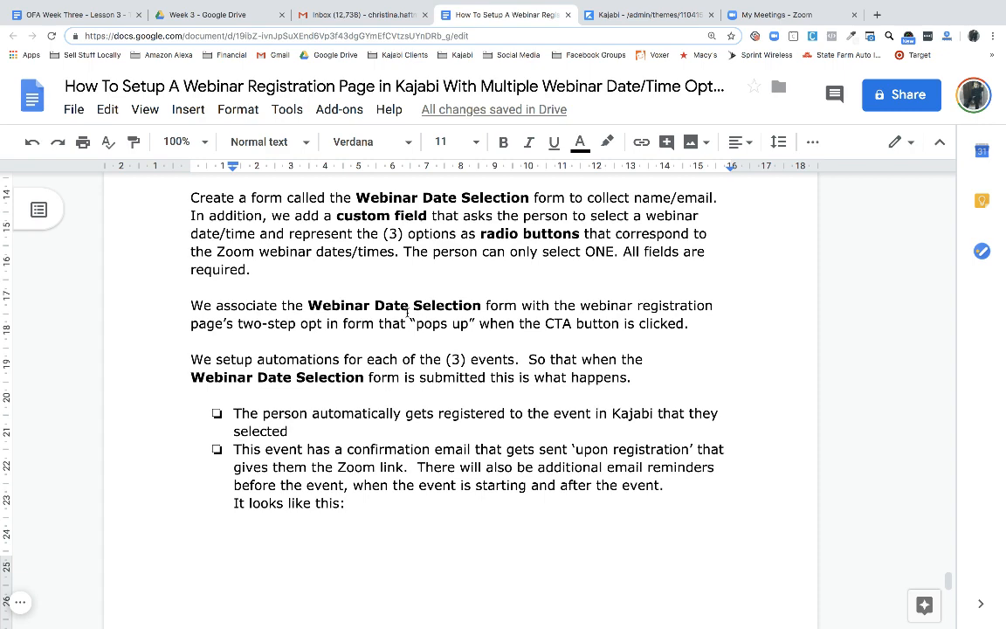
pyautogui.scroll(-2, 407, 313)
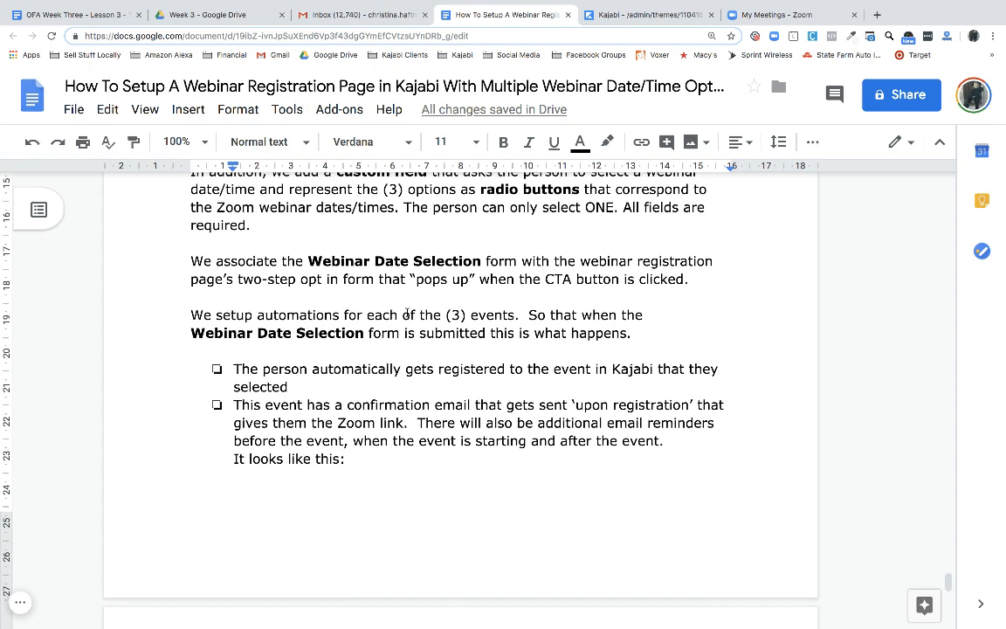
pyautogui.scroll(-1, 406, 315)
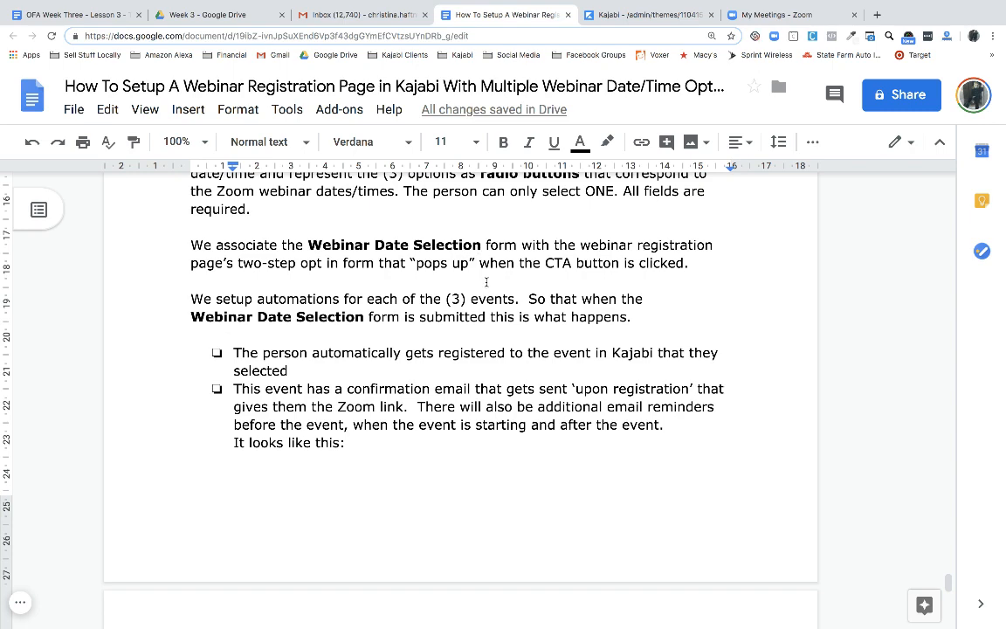
pyautogui.scroll(-4, 487, 281)
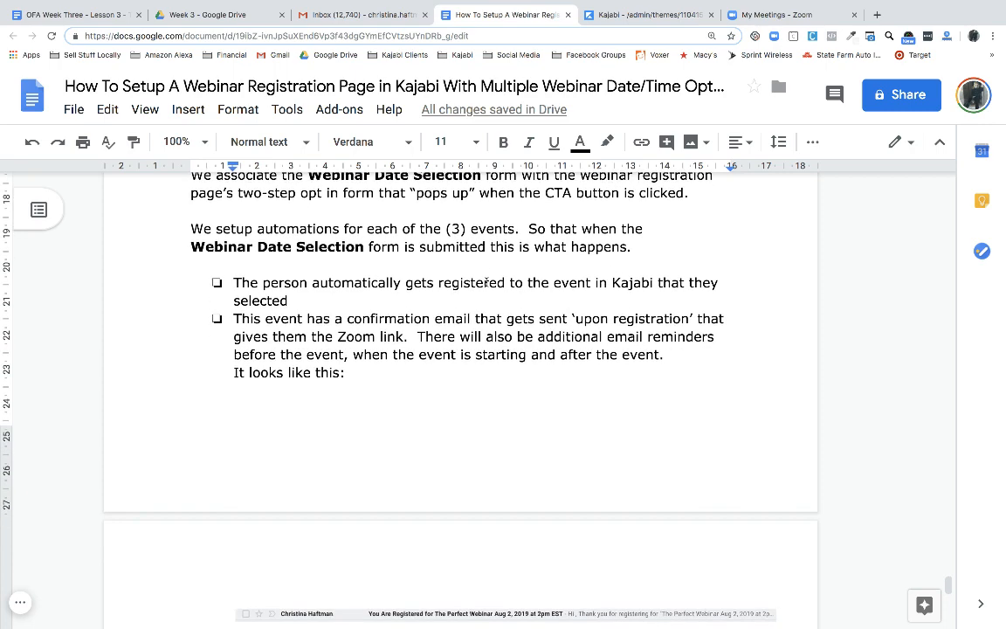
pyautogui.scroll(-2, 486, 281)
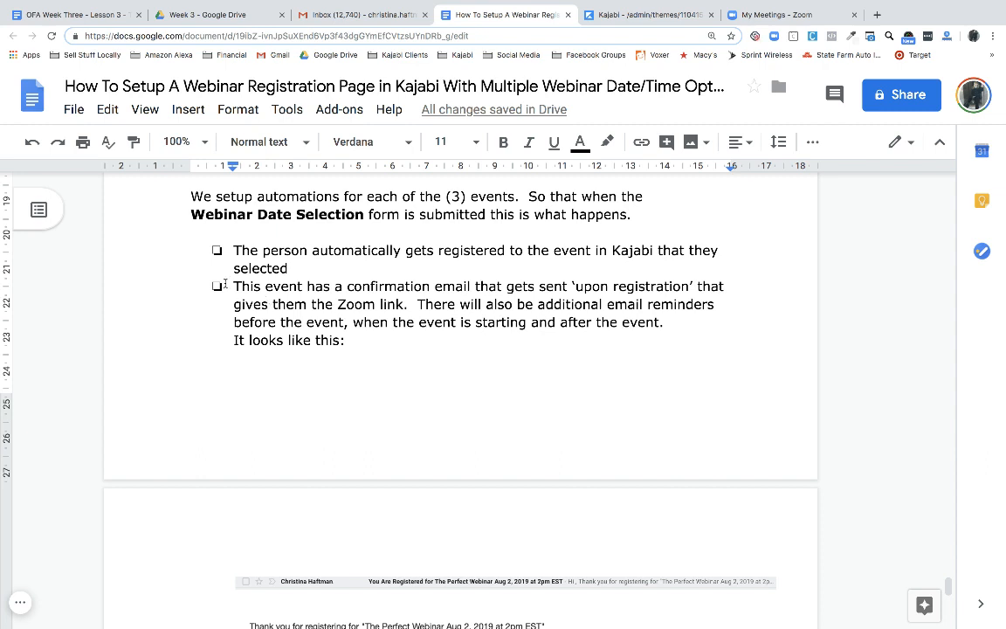
pyautogui.moveTo(233, 250); pyautogui.dragTo(353, 269)
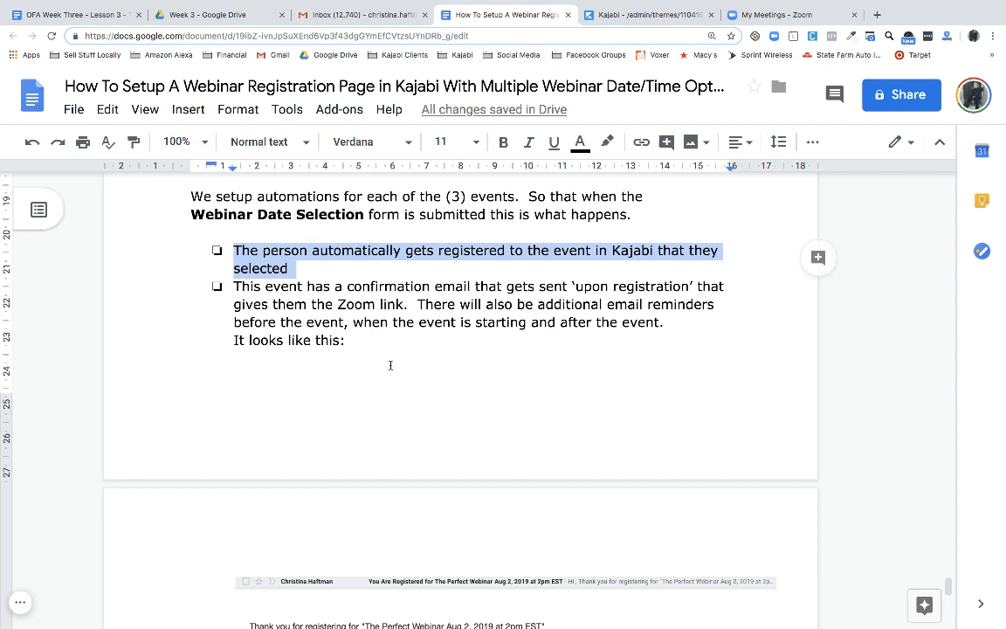
pyautogui.click(389, 363)
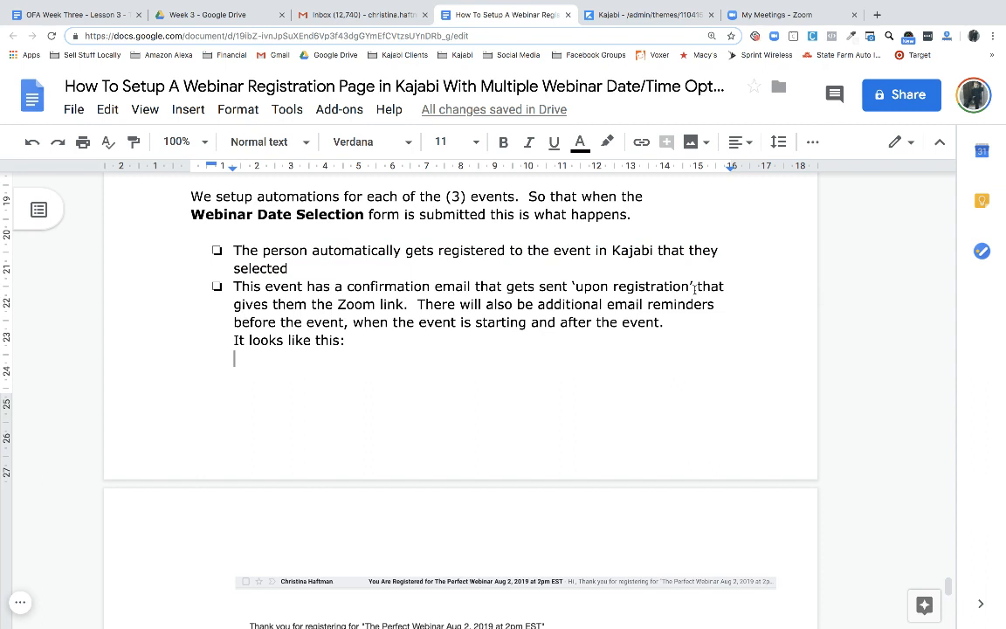
pyautogui.moveTo(696, 288); pyautogui.dragTo(572, 286)
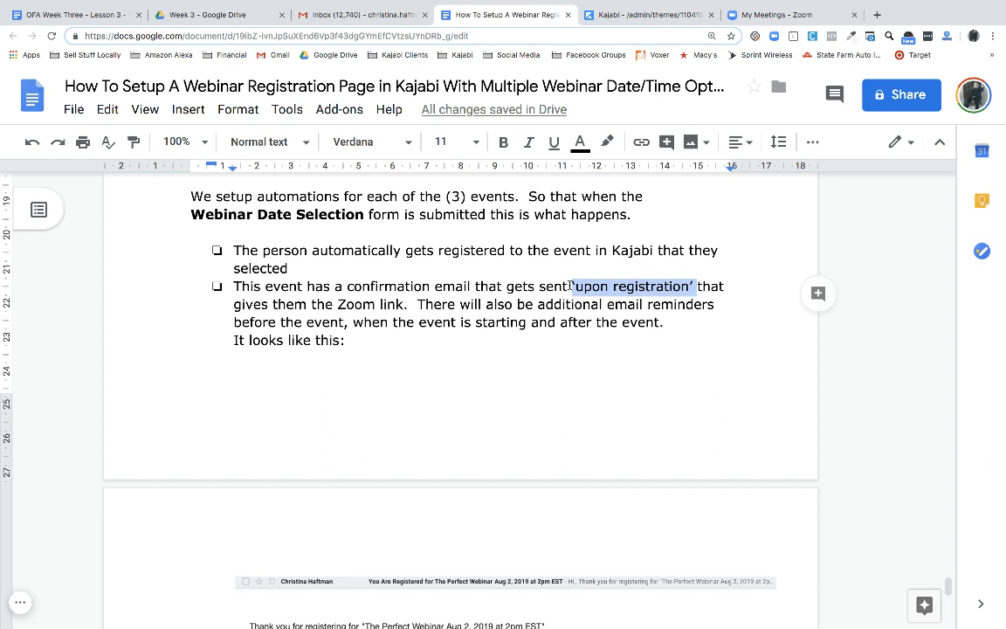
pyautogui.moveTo(572, 286); pyautogui.dragTo(693, 289)
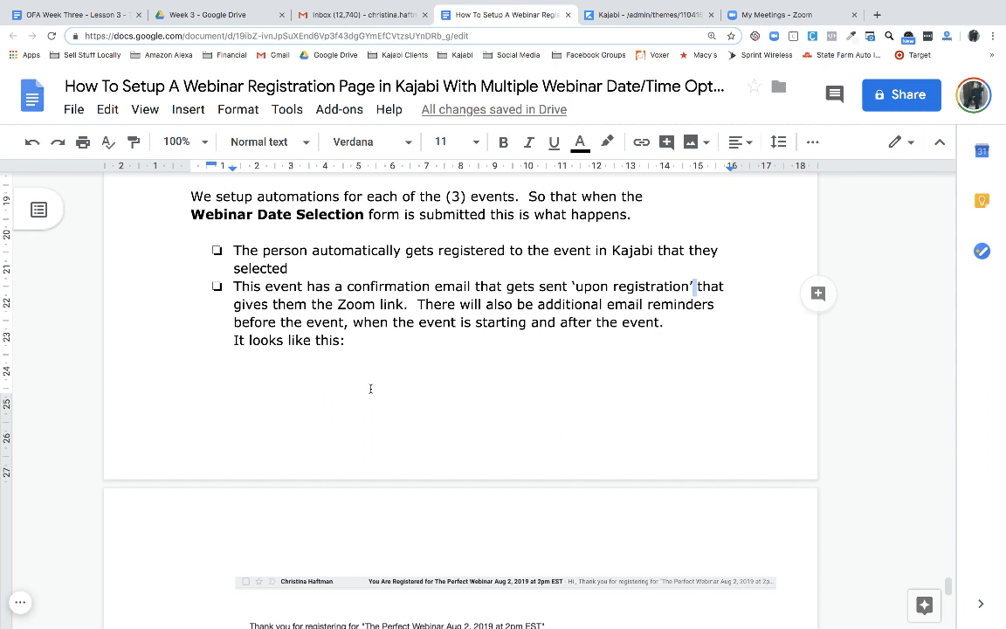
pyautogui.scroll(-5, 374, 388)
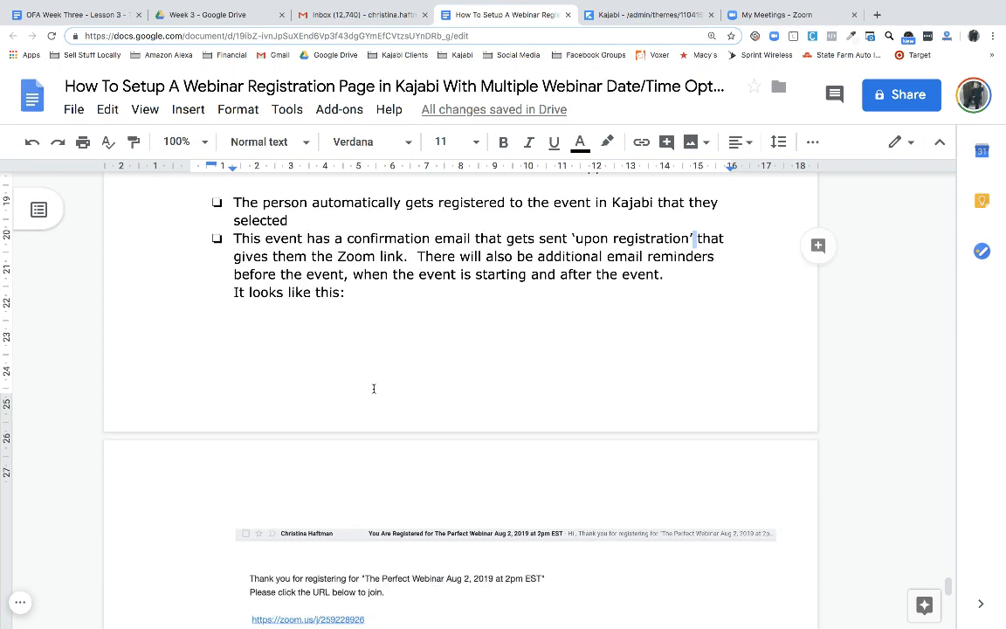
# Bold the word 'optimize' in the thank-you-page bullet
pyautogui.scroll(-1, 373, 389)
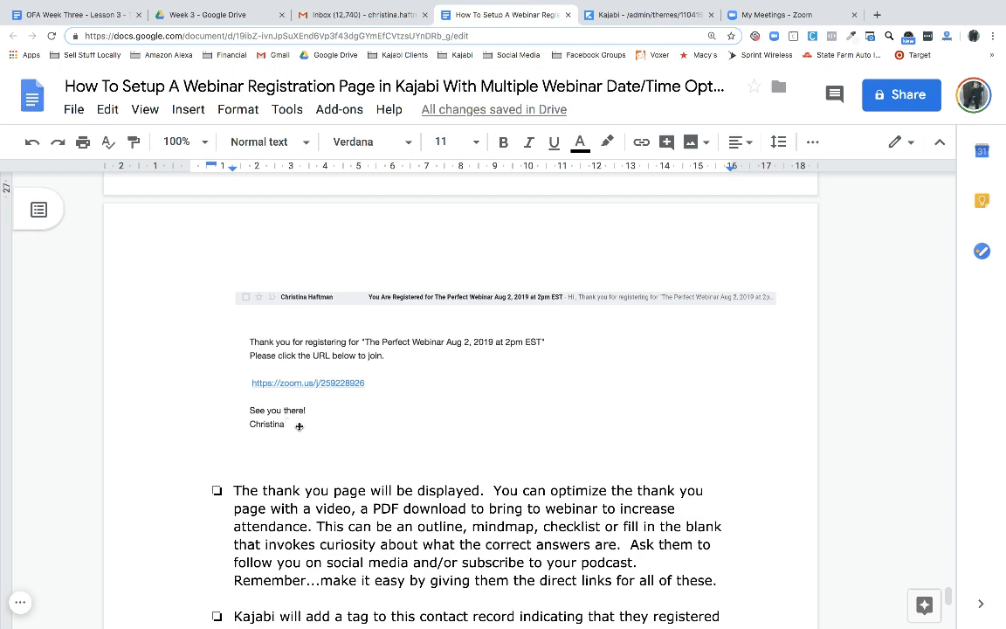
pyautogui.scroll(-3, 325, 431)
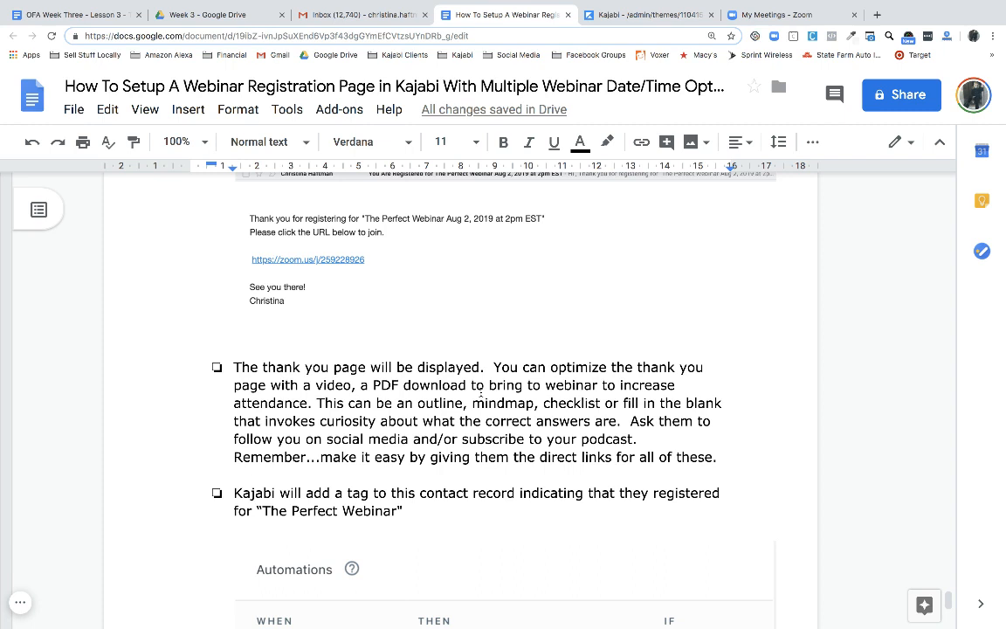
pyautogui.click(610, 367)
pyautogui.moveTo(610, 368); pyautogui.dragTo(550, 367)
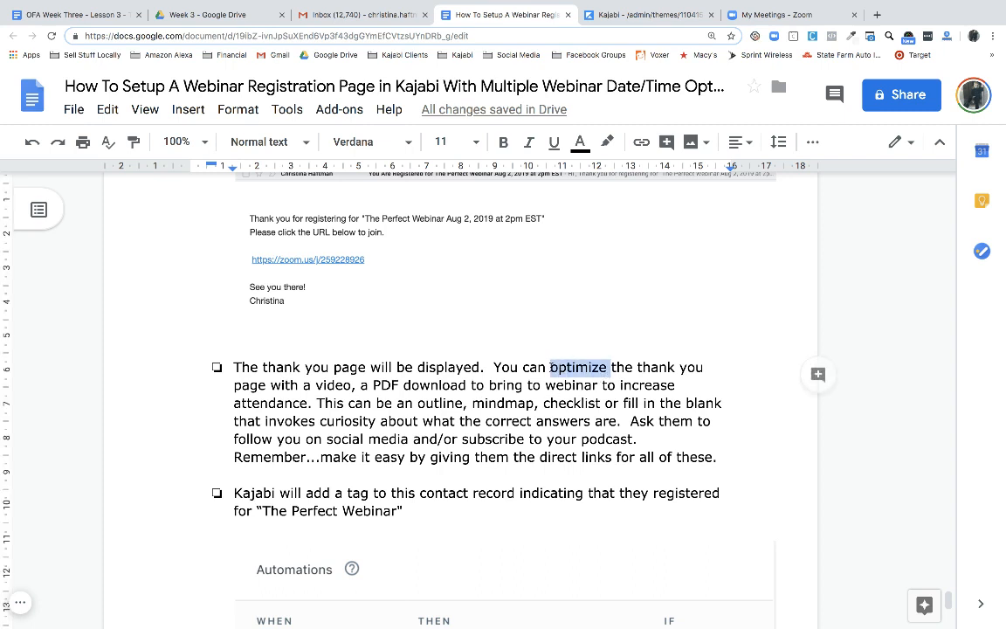
pyautogui.click(503, 141)
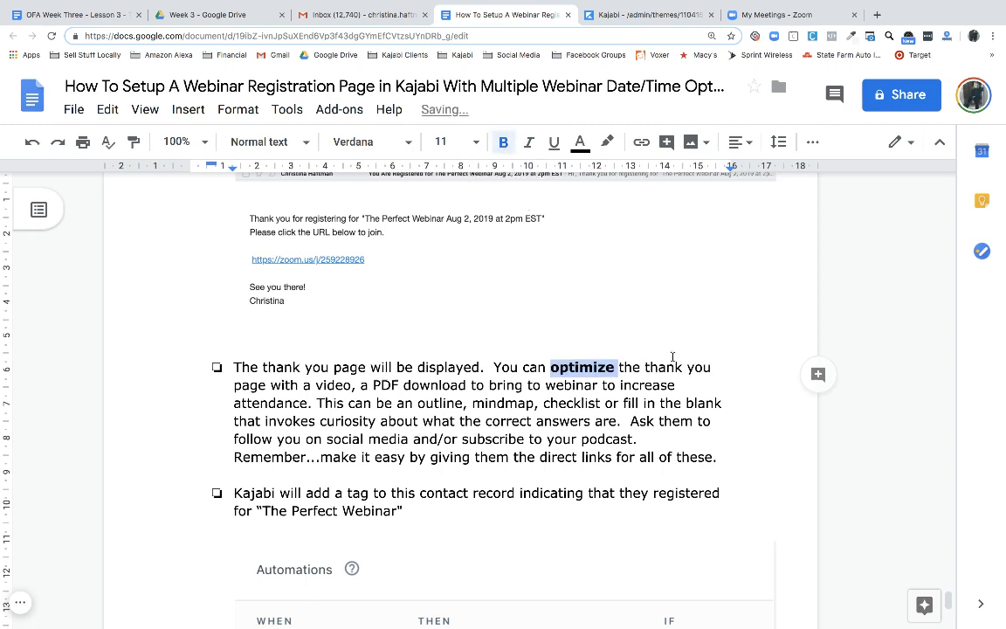
pyautogui.click(721, 366)
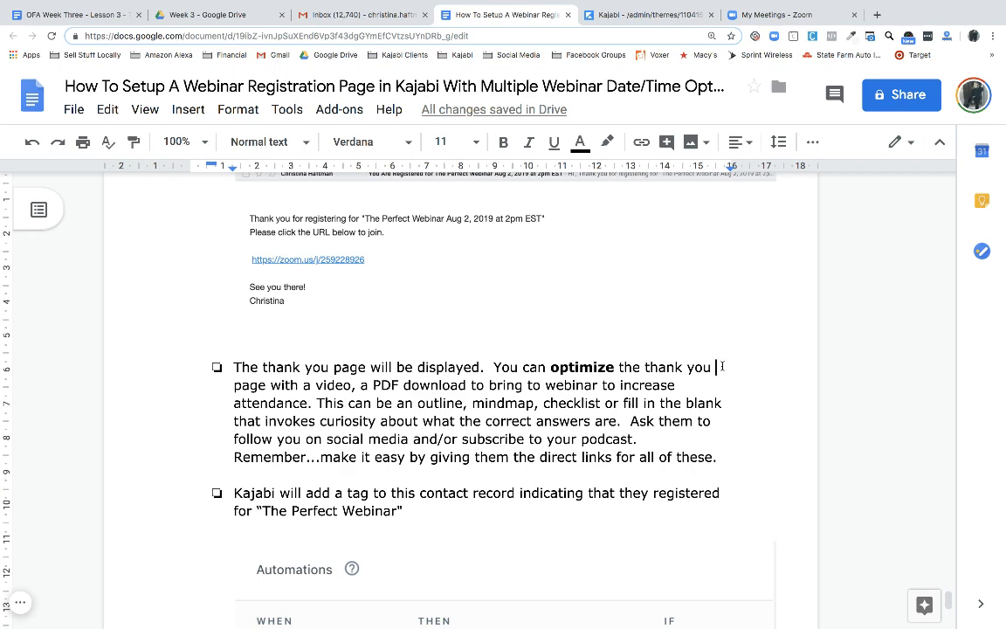
# Scroll through the rest of the guide, then switch back to the Kajabi editor
pyautogui.scroll(-2, 674, 370)
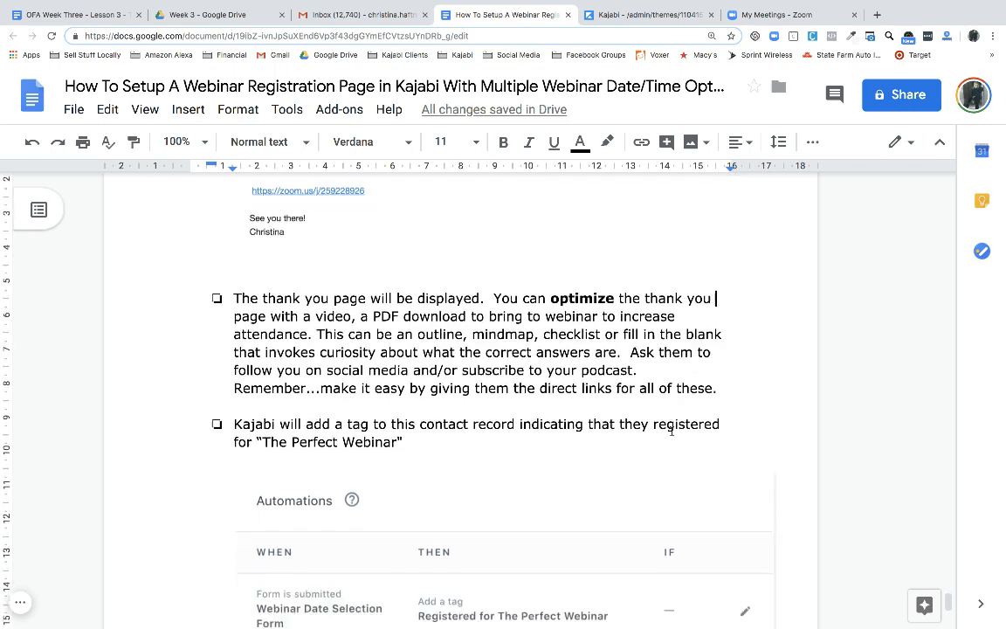
pyautogui.scroll(-2, 672, 431)
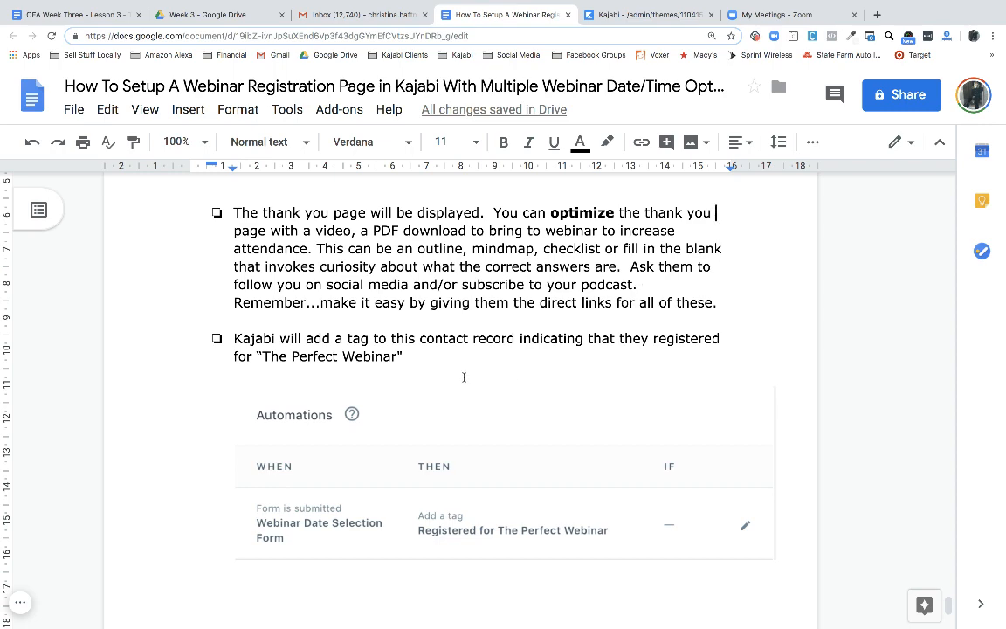
pyautogui.scroll(-2, 465, 378)
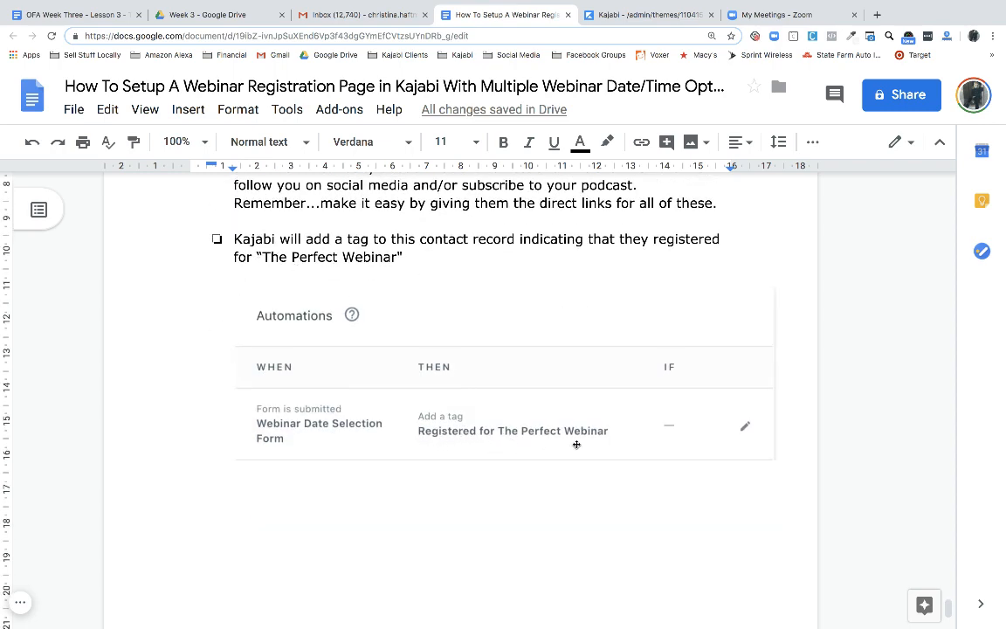
pyautogui.scroll(-2, 576, 444)
pyautogui.scroll(15, 576, 443)
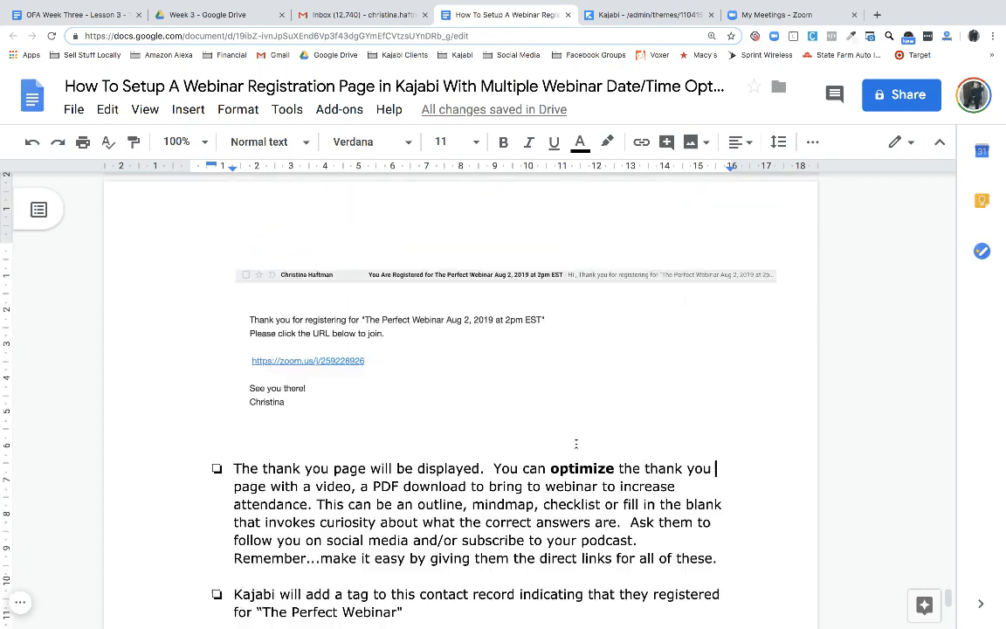
pyautogui.scroll(5, 576, 444)
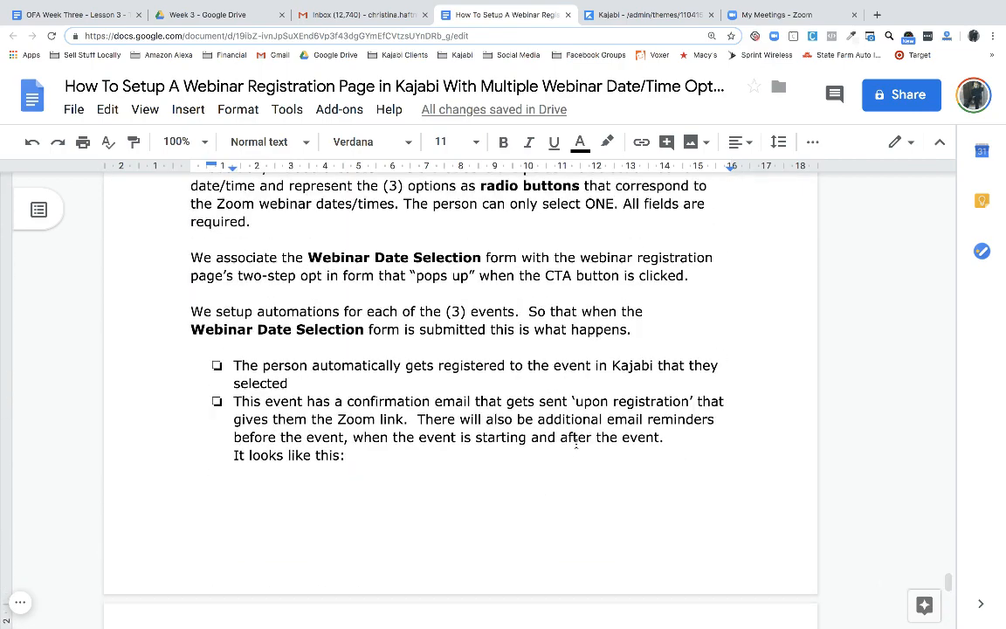
pyautogui.scroll(-5, 576, 444)
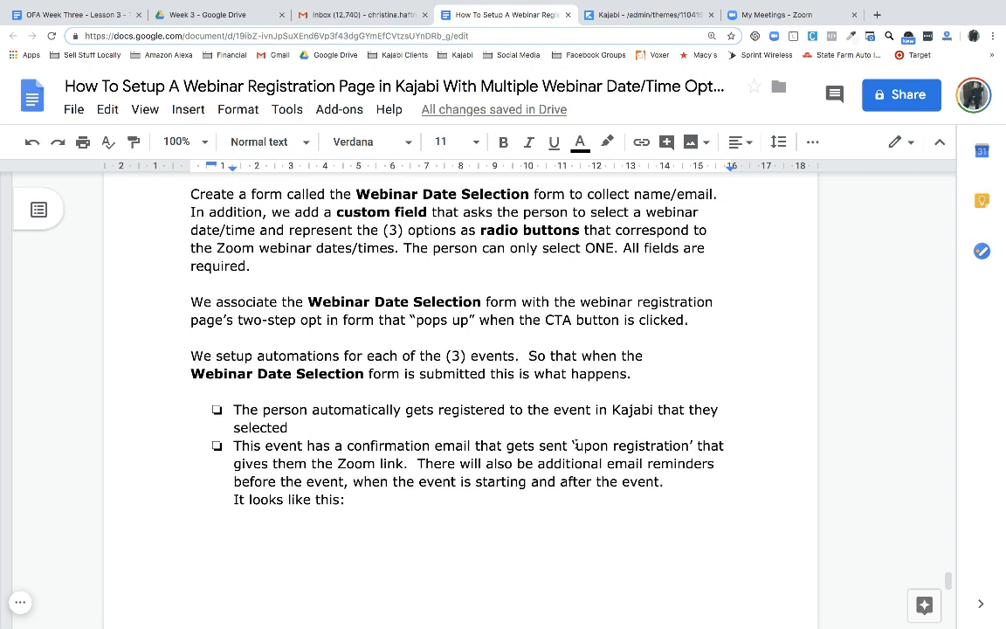
pyautogui.scroll(1, 577, 443)
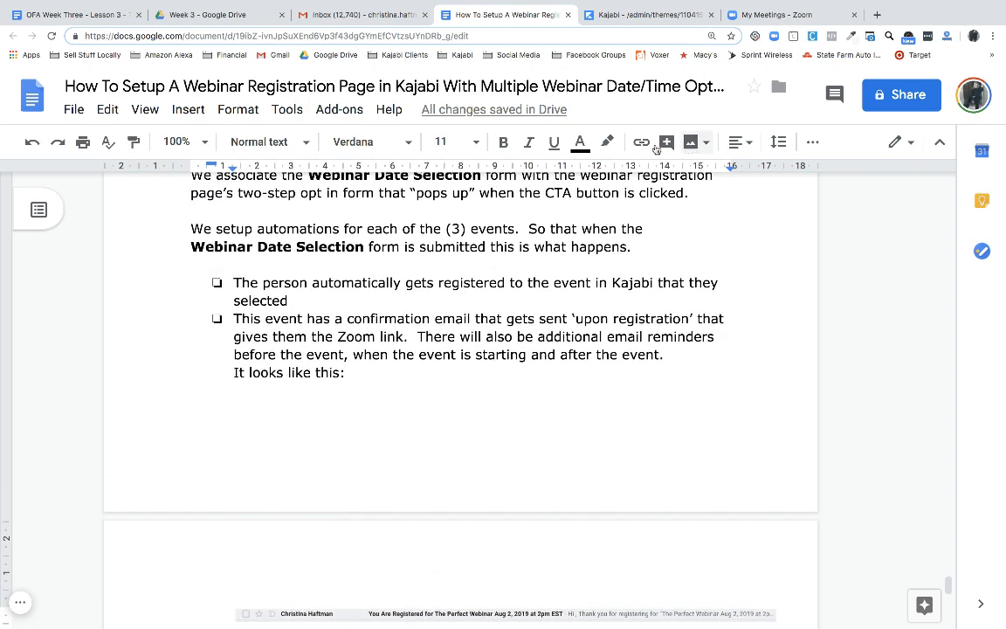
pyautogui.click(636, 14)
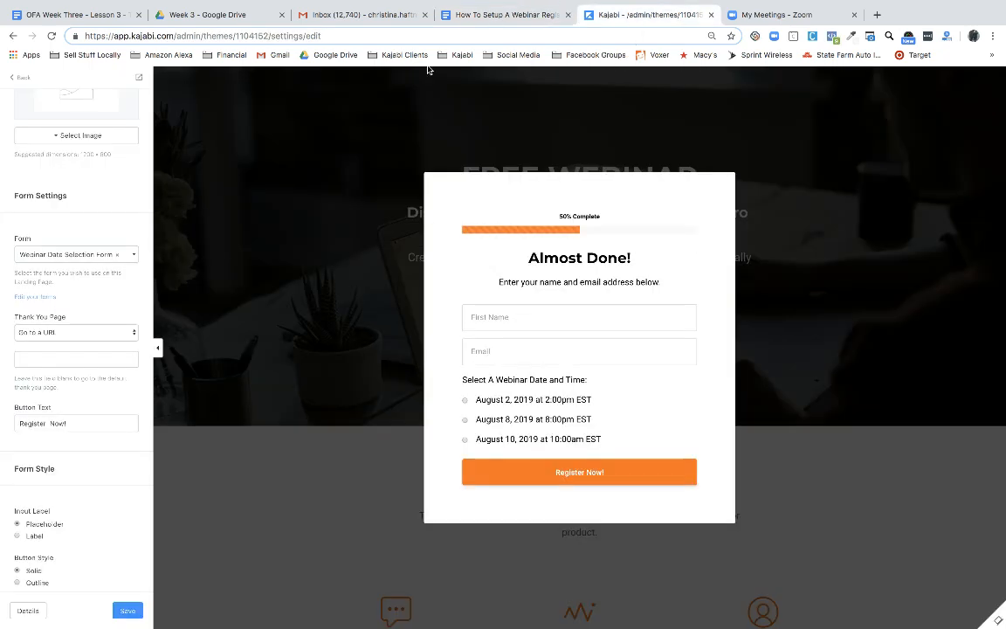
# Turn off the popup preview, leave the editor, and preview the published Webinar Registration Page
pyautogui.scroll(3, 85, 212)
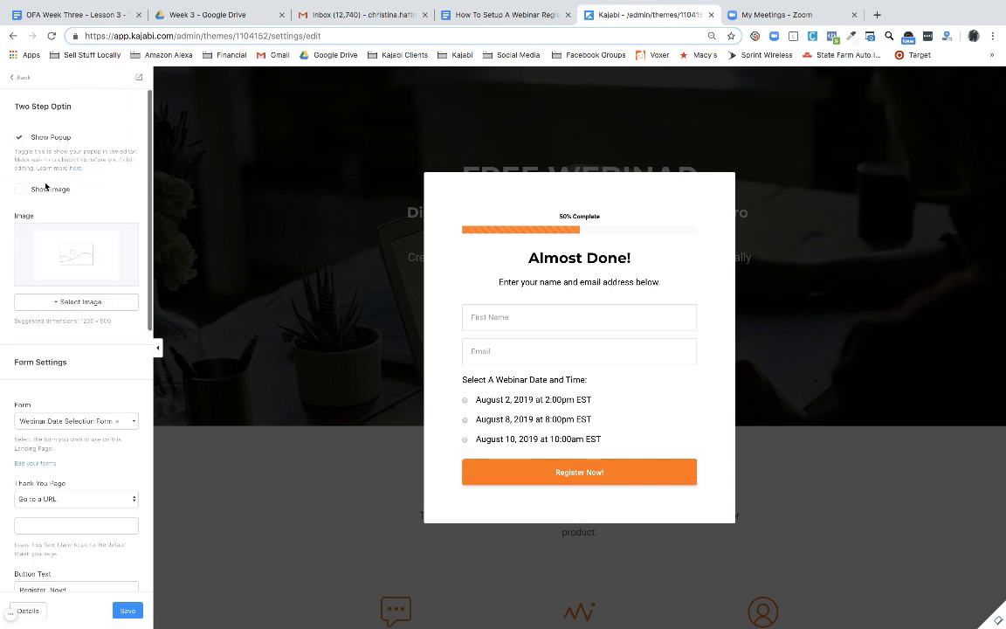
pyautogui.click(19, 140)
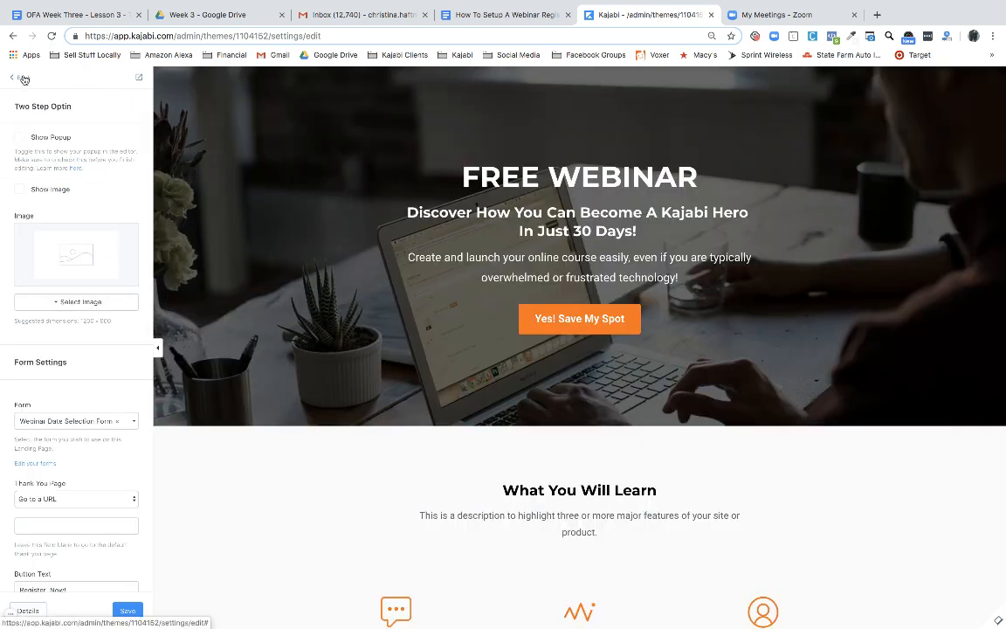
pyautogui.click(24, 78)
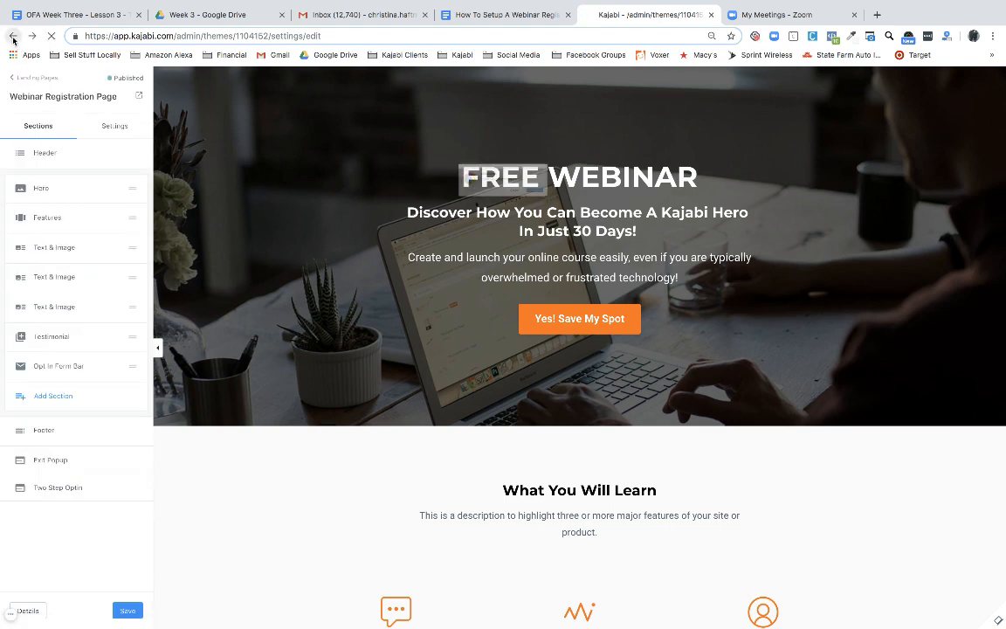
pyautogui.click(13, 36)
pyautogui.click(592, 208)
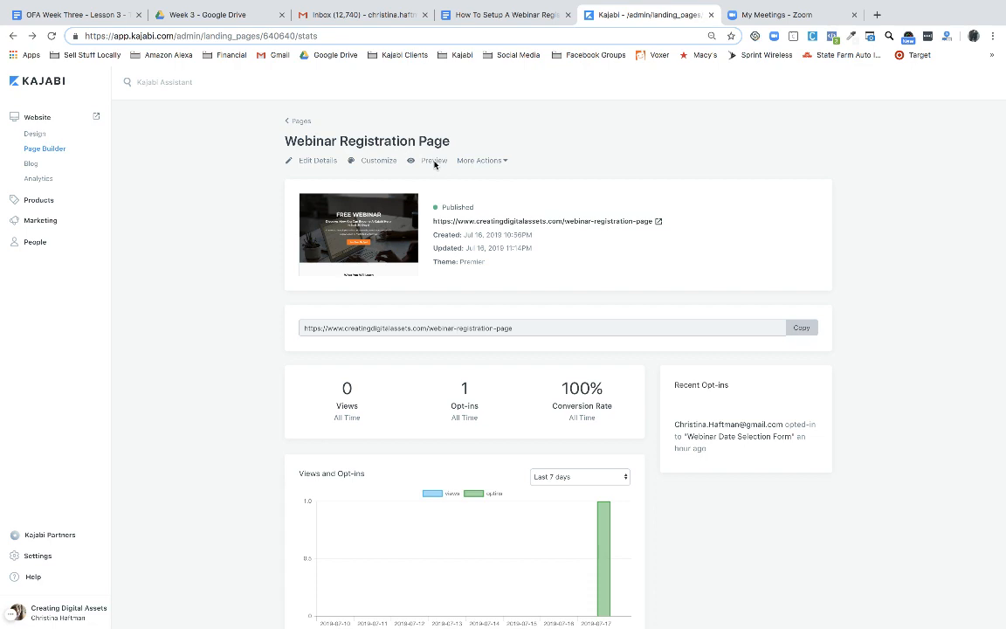
pyautogui.click(435, 160)
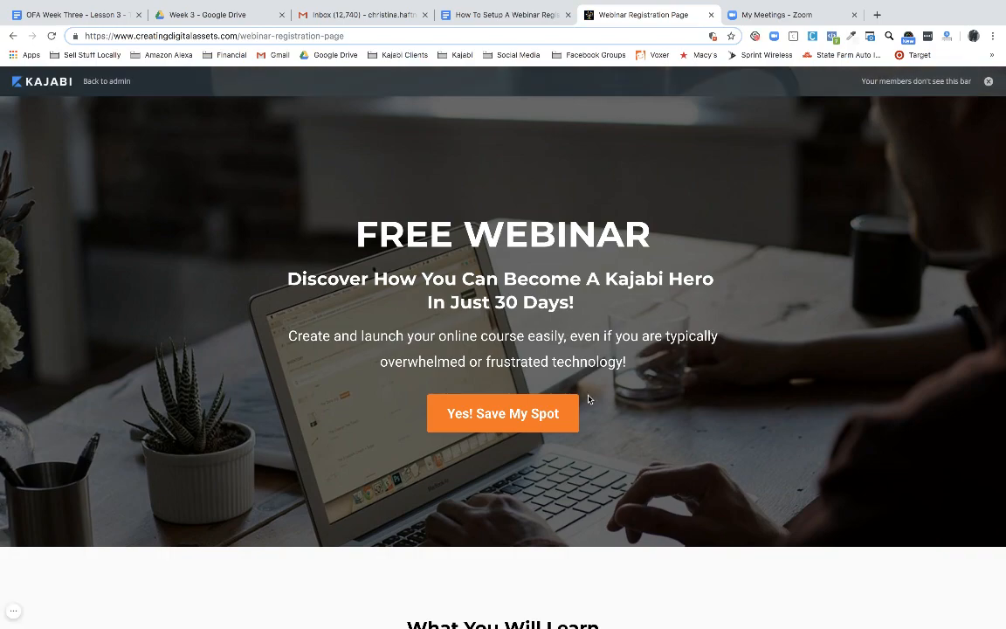
# Open the Yes! Save My Spot popup and autofill the name and email fields
pyautogui.scroll(-7, 595, 395)
pyautogui.scroll(-8, 597, 397)
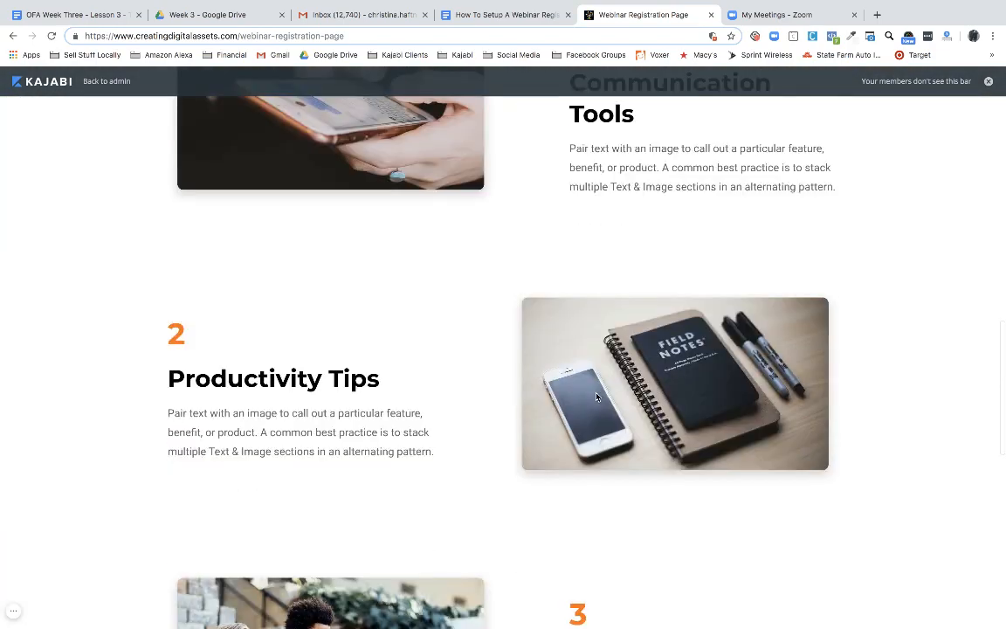
pyautogui.scroll(14, 597, 397)
pyautogui.scroll(2, 596, 397)
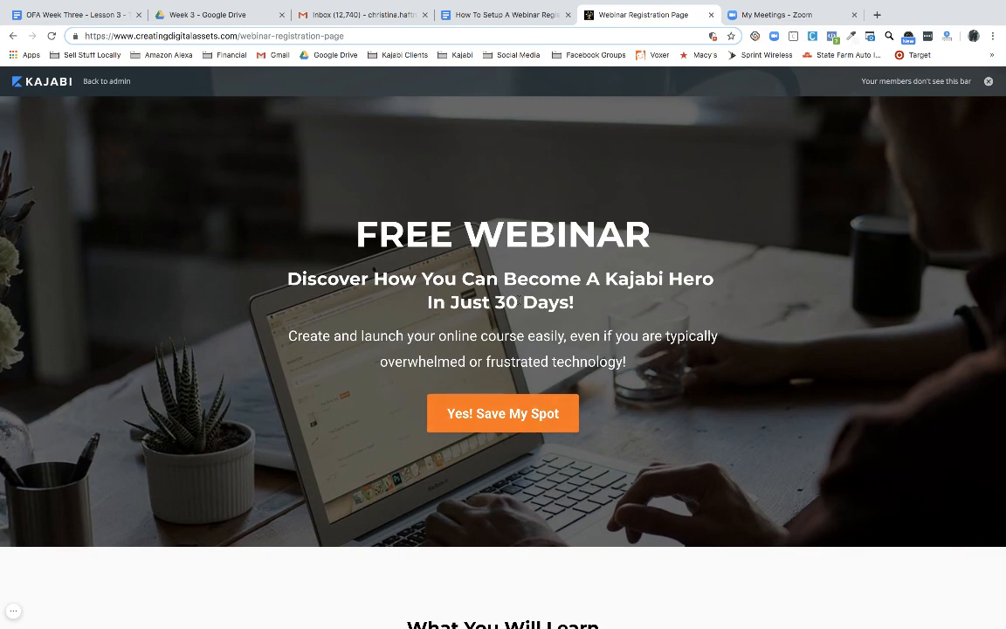
pyautogui.click(500, 415)
pyautogui.click(399, 339)
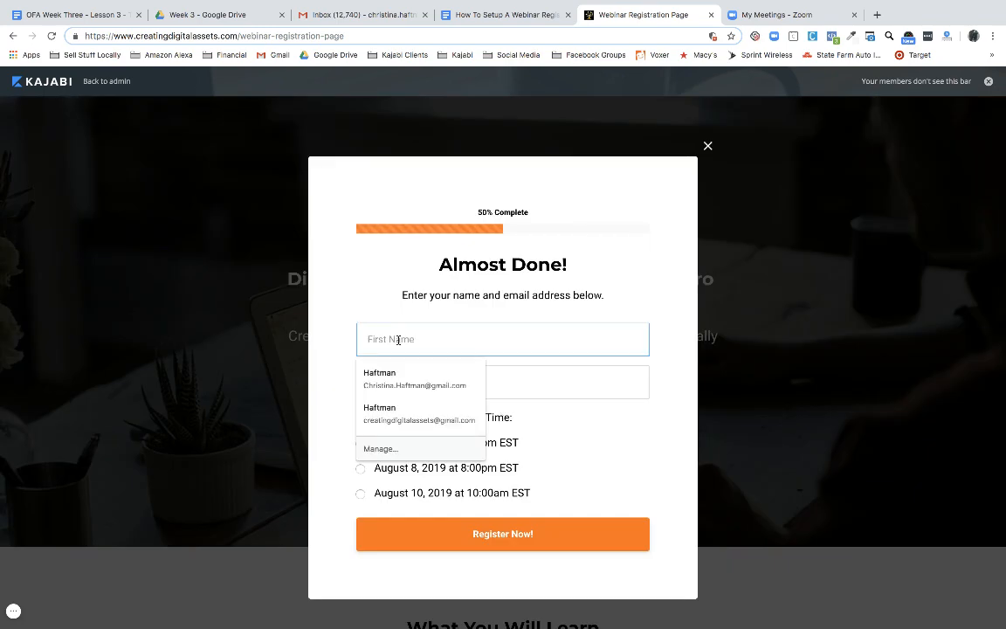
pyautogui.click(416, 380)
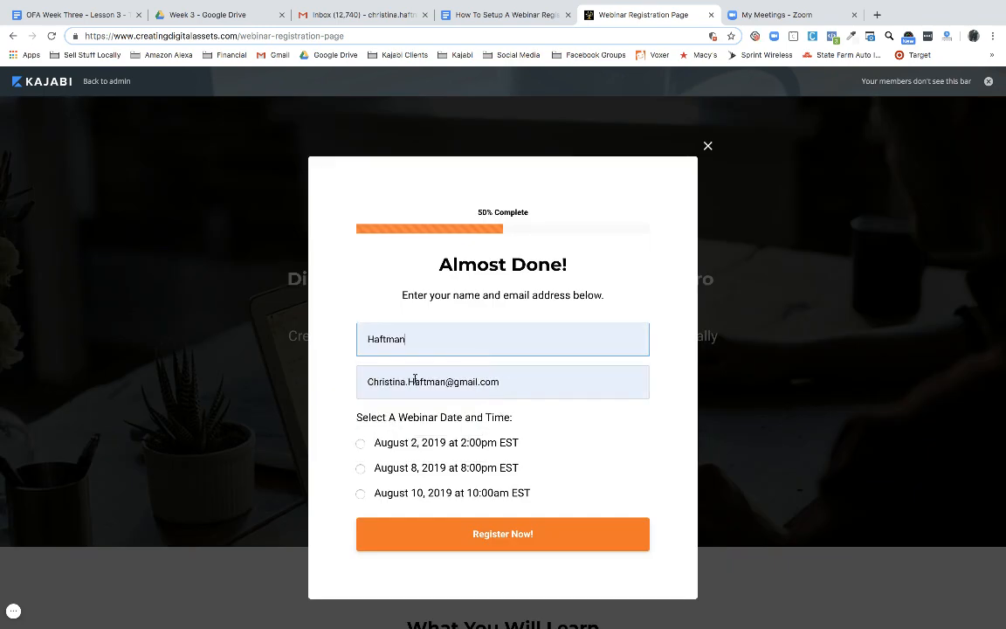
# Replace the first name, choose the August 8, 2019 8:00pm EST session, and register
pyautogui.moveTo(406, 341); pyautogui.dragTo(343, 339)
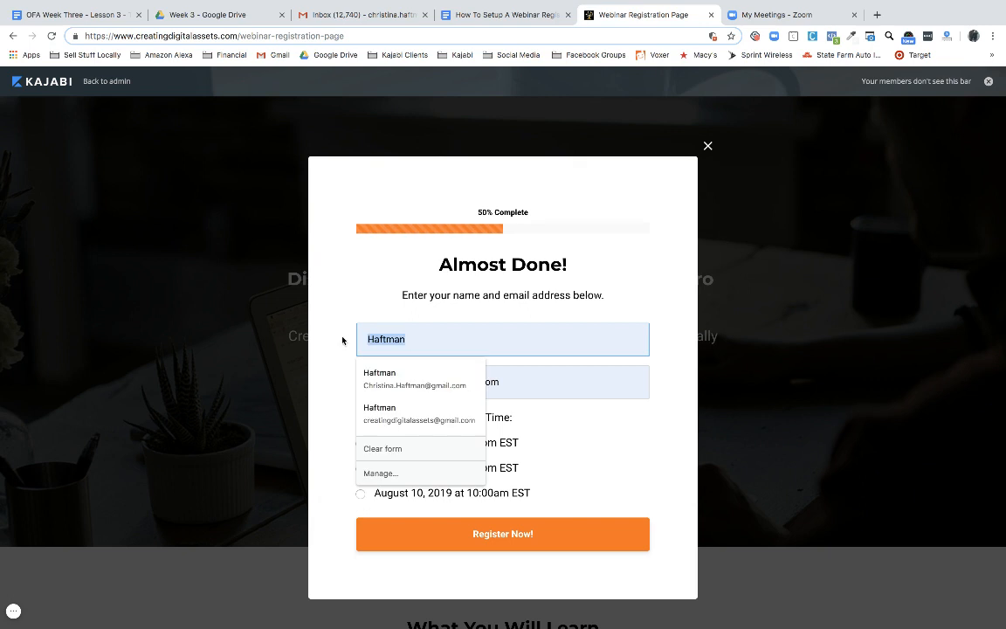
pyautogui.write('C')
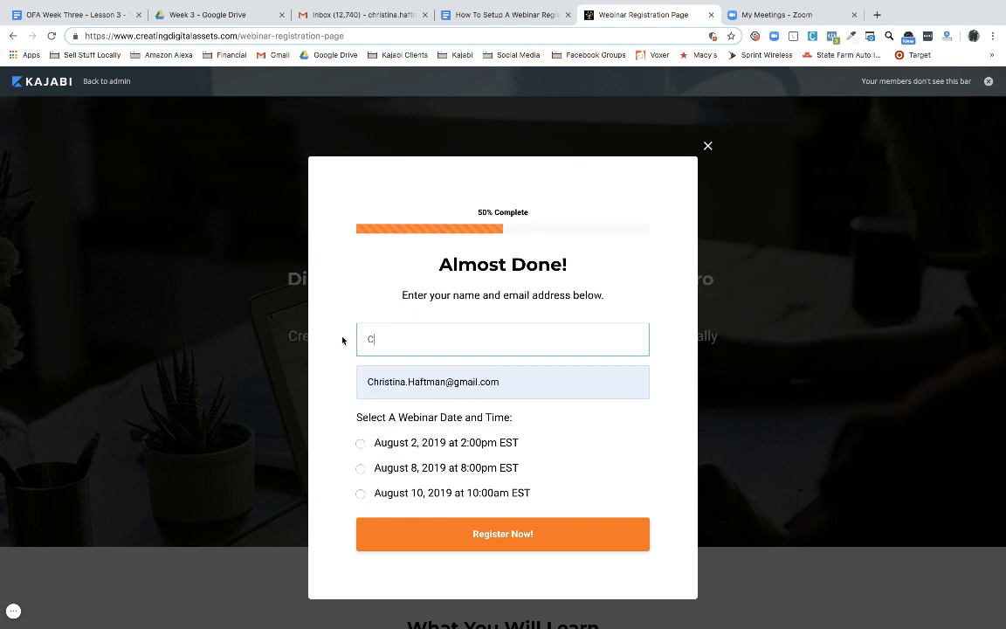
pyautogui.write('hristina')
pyautogui.click(360, 469)
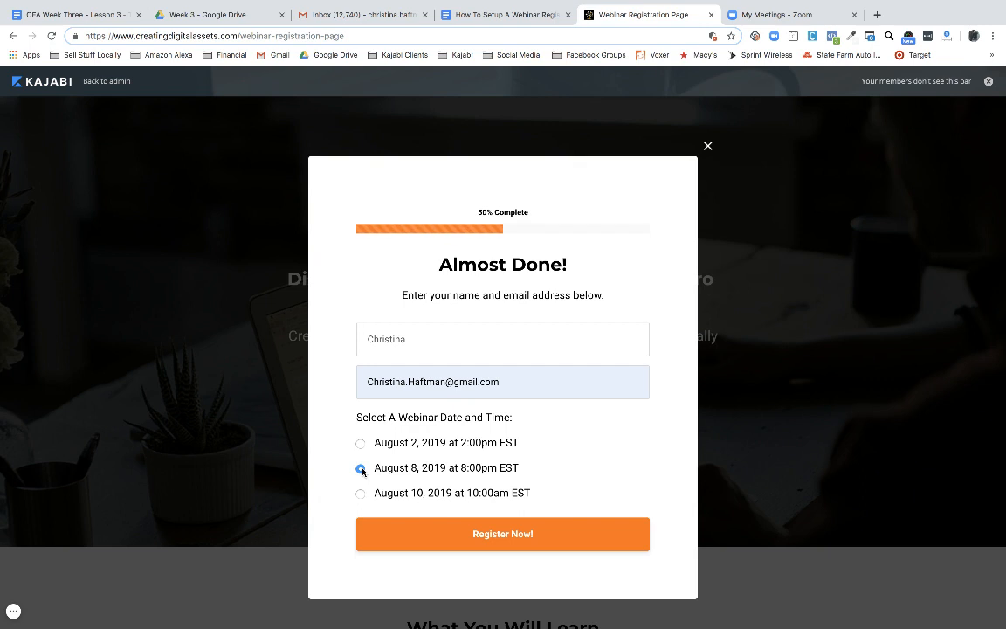
pyautogui.click(497, 535)
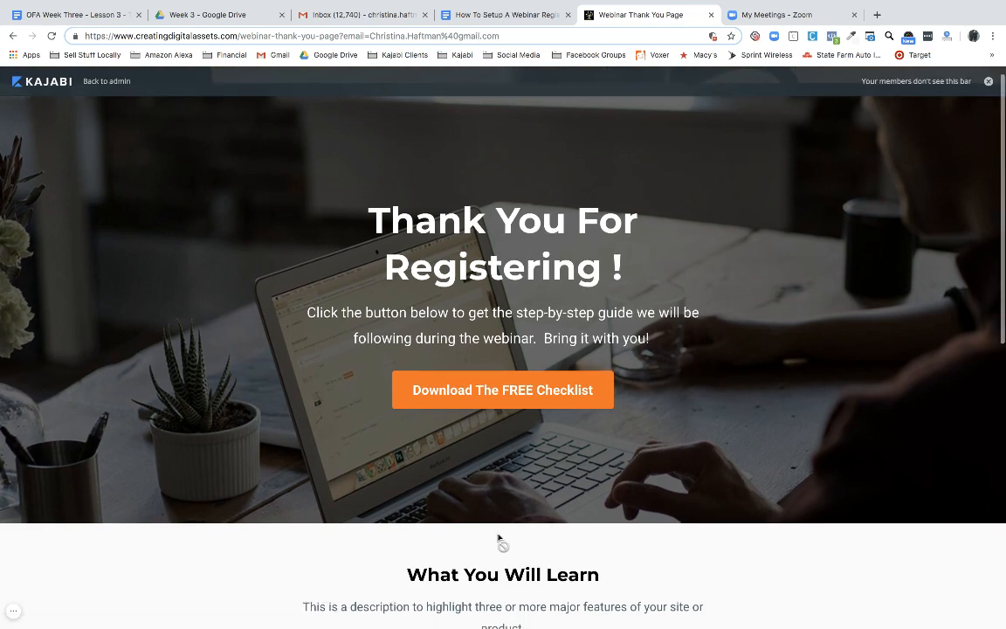
# Download the free checklist, scroll the Webinar Thank You Page, then switch to the Gmail inbox
pyautogui.click(508, 393)
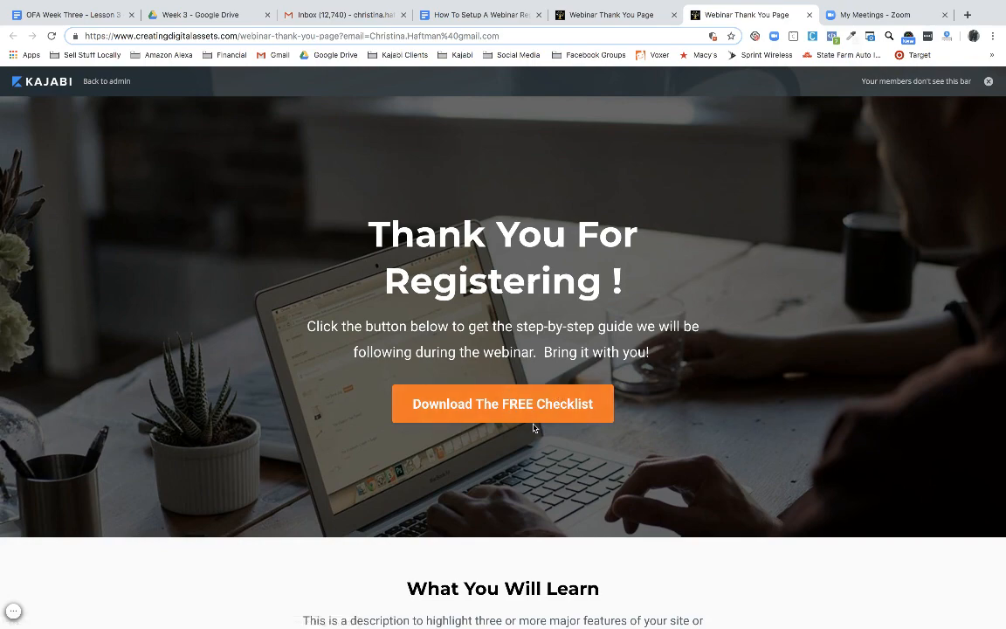
pyautogui.scroll(-7, 535, 406)
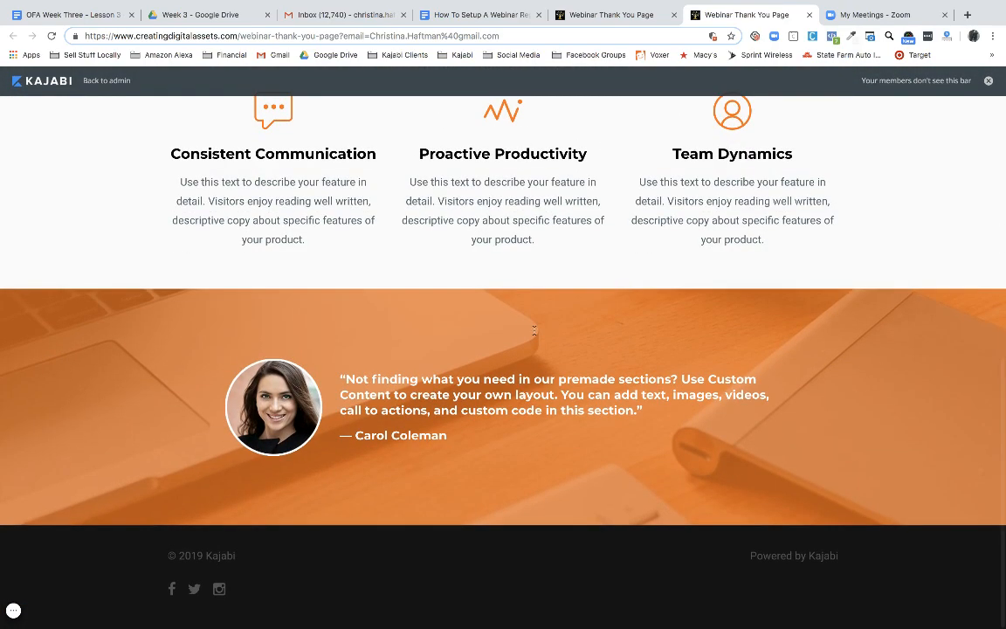
pyautogui.scroll(2, 533, 384)
pyautogui.scroll(1, 631, 303)
pyautogui.scroll(1, 631, 305)
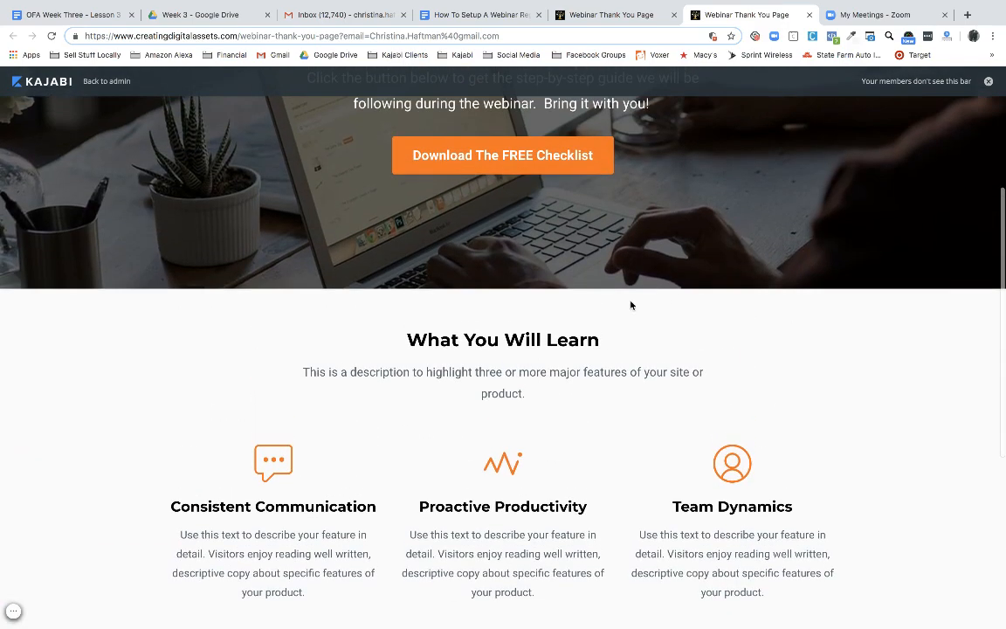
pyautogui.scroll(-4, 631, 305)
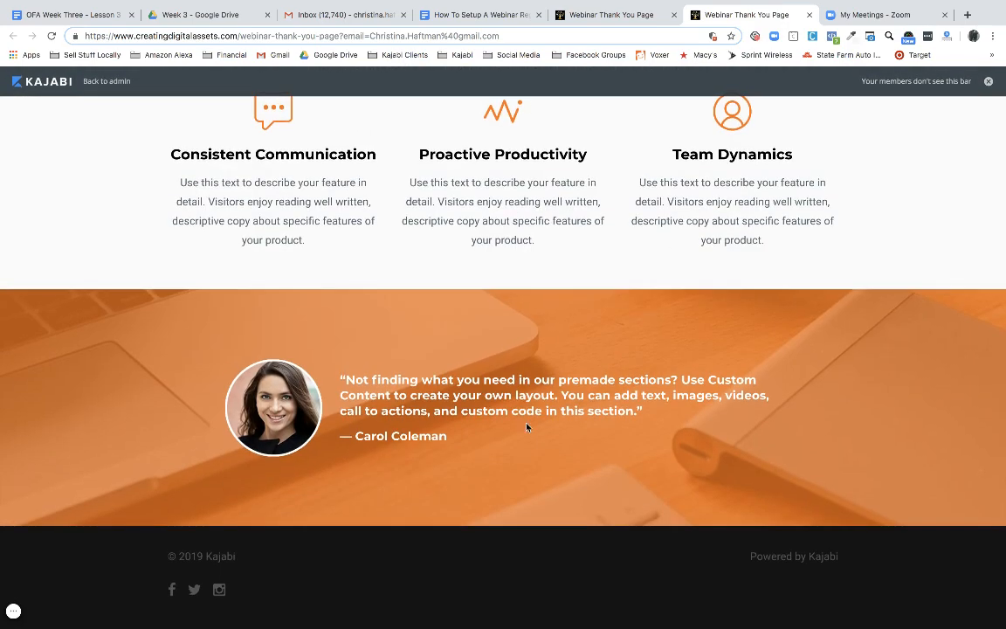
pyautogui.scroll(3, 521, 469)
pyautogui.scroll(-3, 521, 469)
pyautogui.scroll(7, 668, 475)
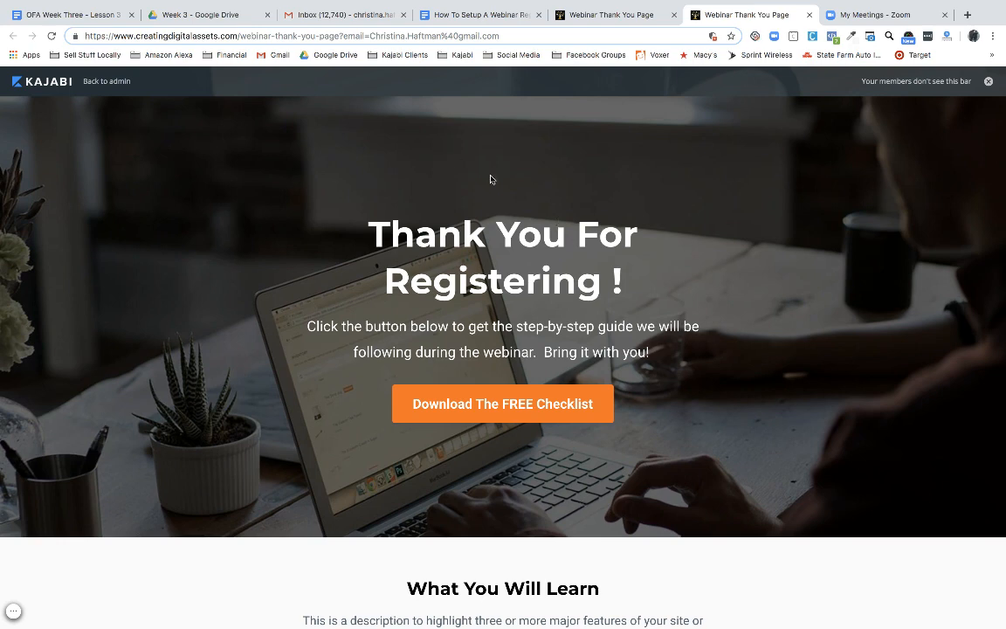
pyautogui.click(292, 21)
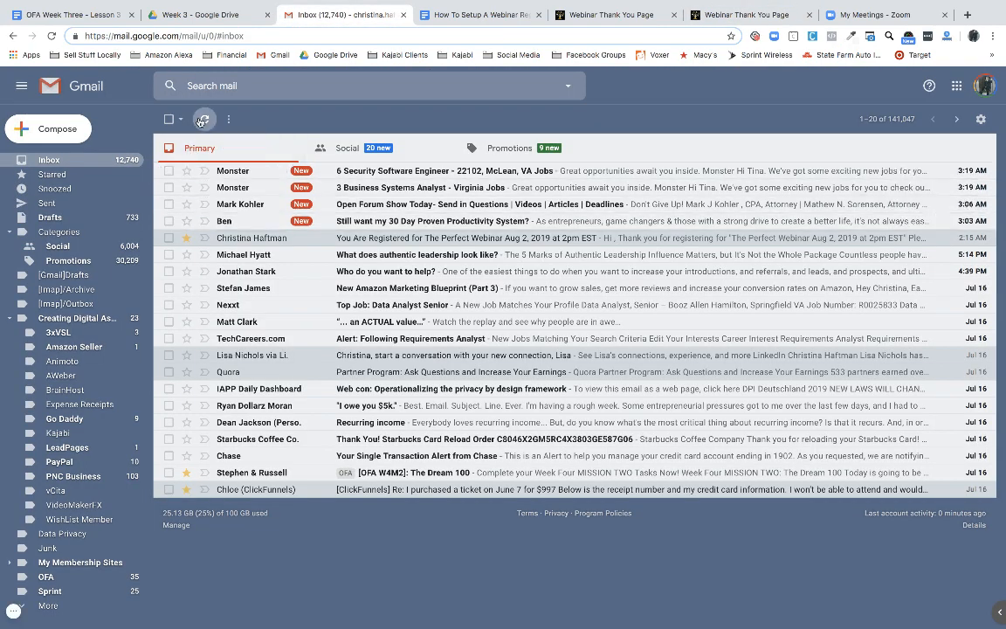
# Refresh Gmail, read the Aug 8 'You Are Registered for The Perfect Webinar' email, close one thank-you tab
pyautogui.click(202, 119)
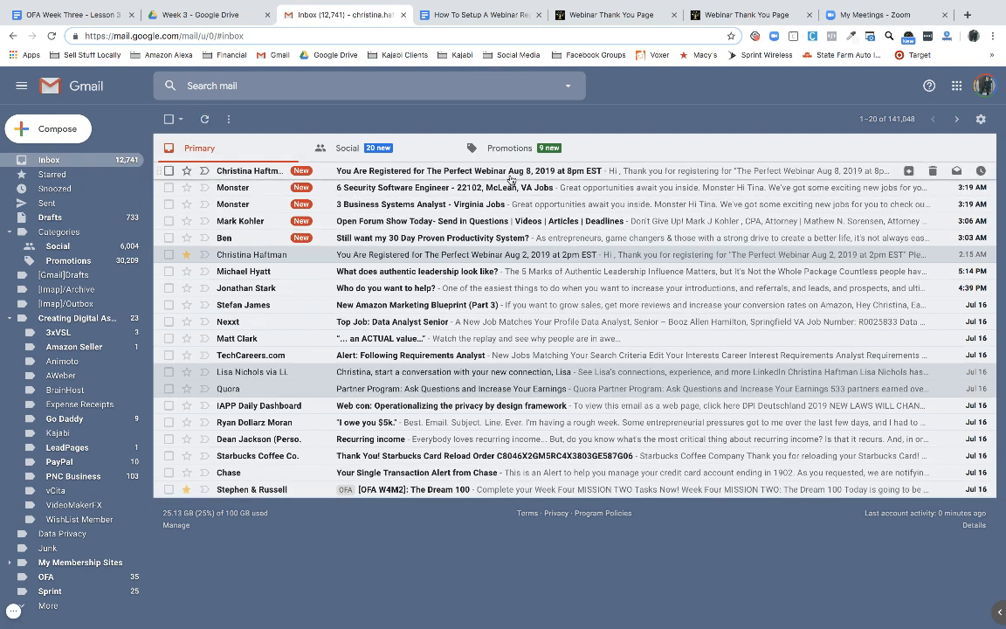
pyautogui.click(510, 171)
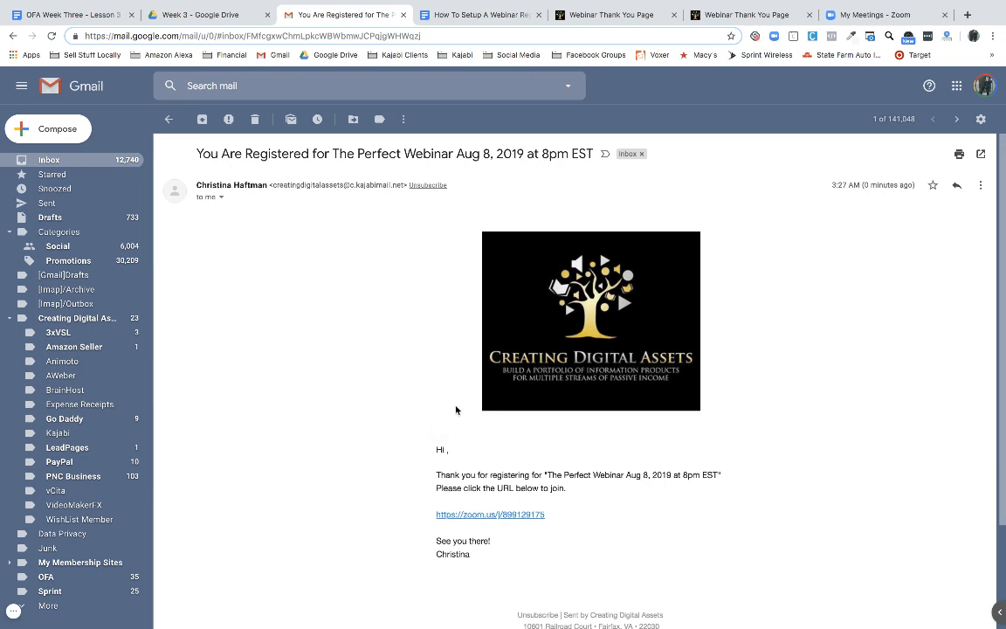
pyautogui.scroll(-3, 456, 406)
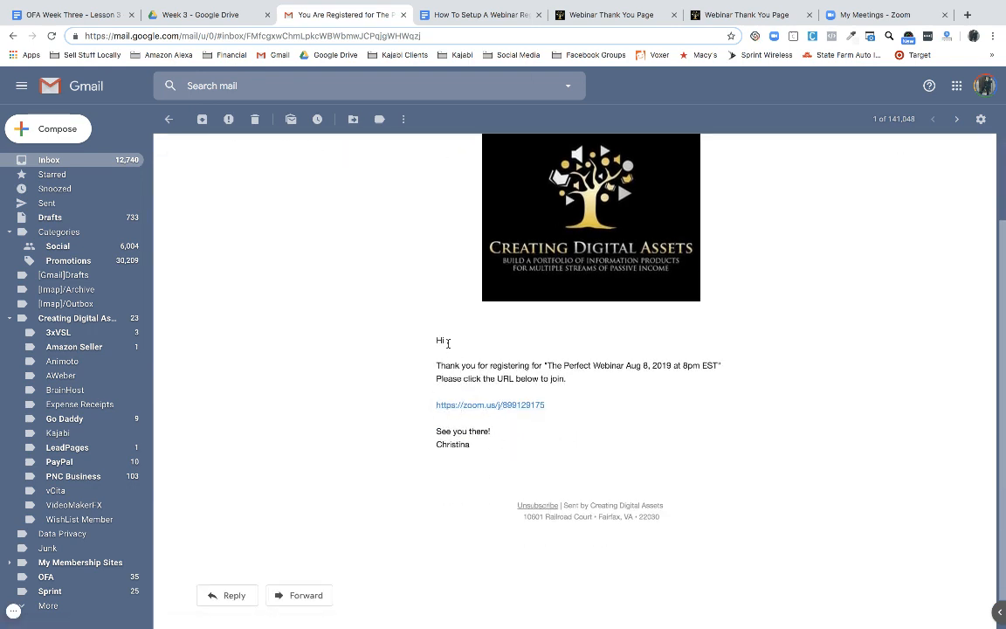
pyautogui.scroll(-1, 510, 386)
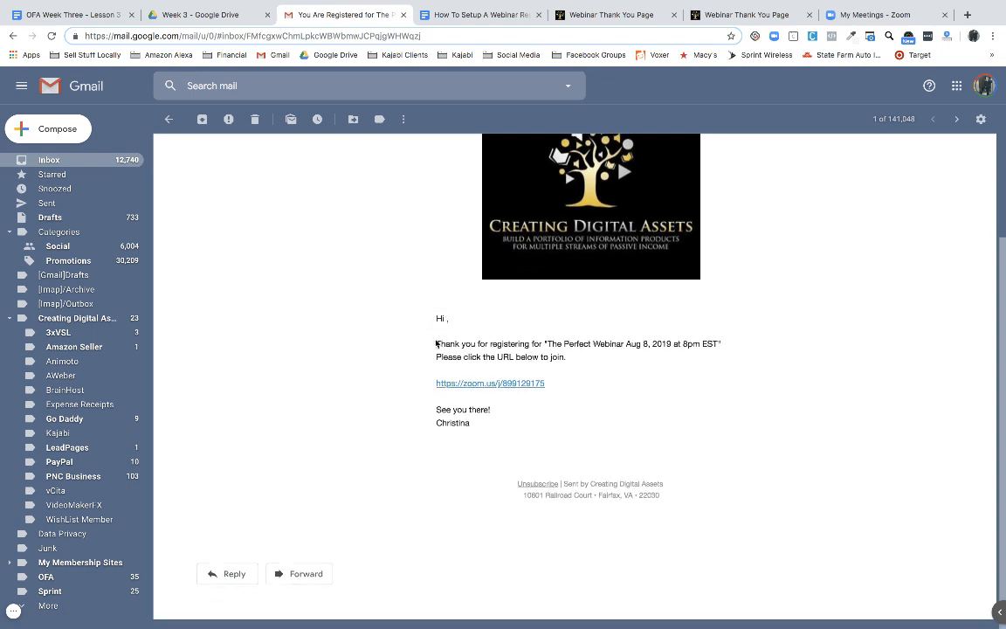
pyautogui.moveTo(435, 316); pyautogui.dragTo(568, 358)
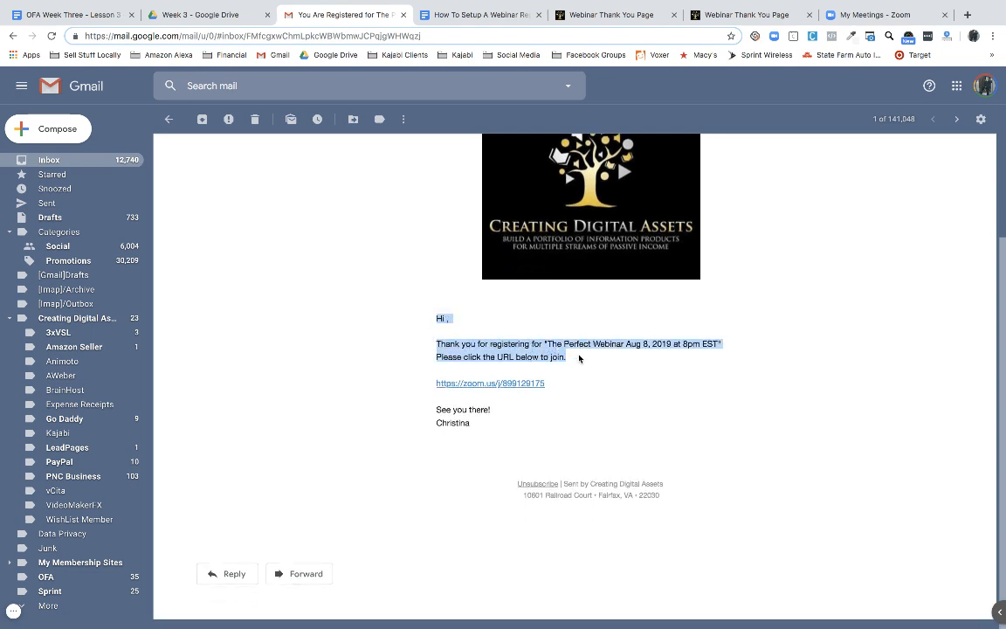
pyautogui.click(579, 361)
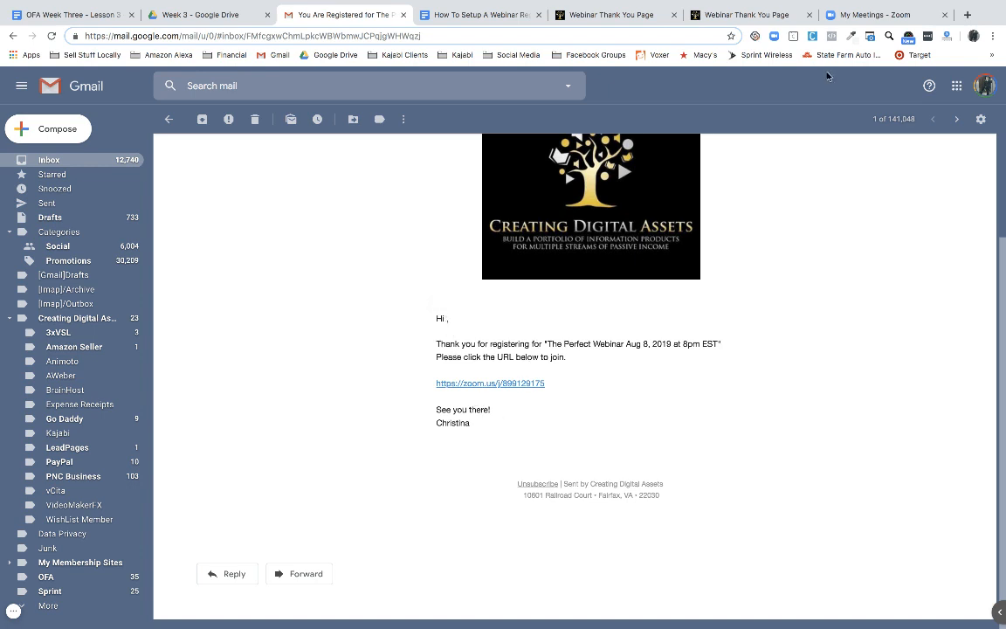
pyautogui.click(808, 14)
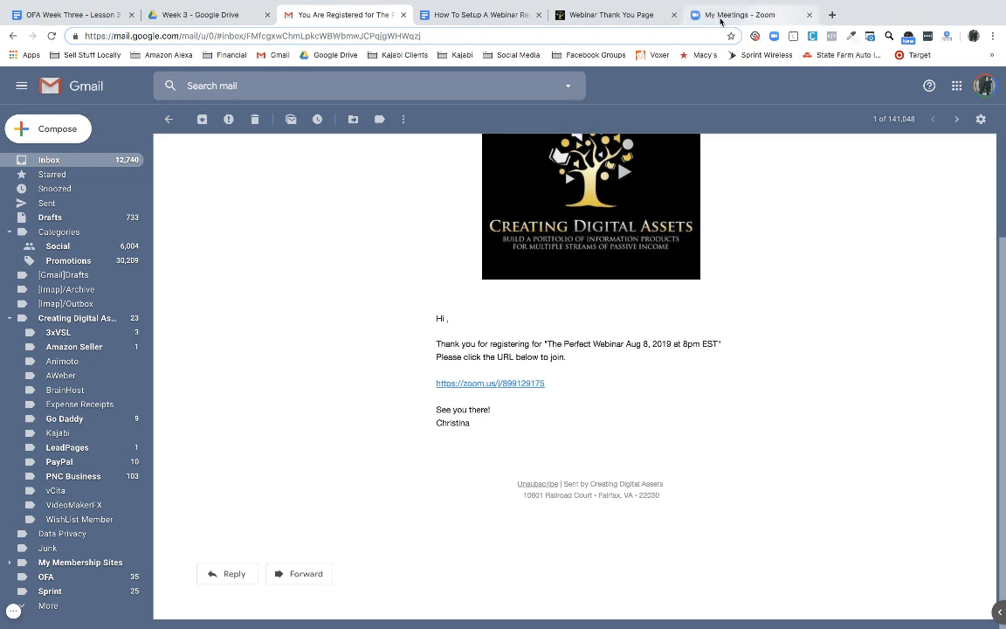
# Close the second thank-you tab, open app.kajabi.com in a new tab, and go to Marketing Pipelines
pyautogui.click(663, 15)
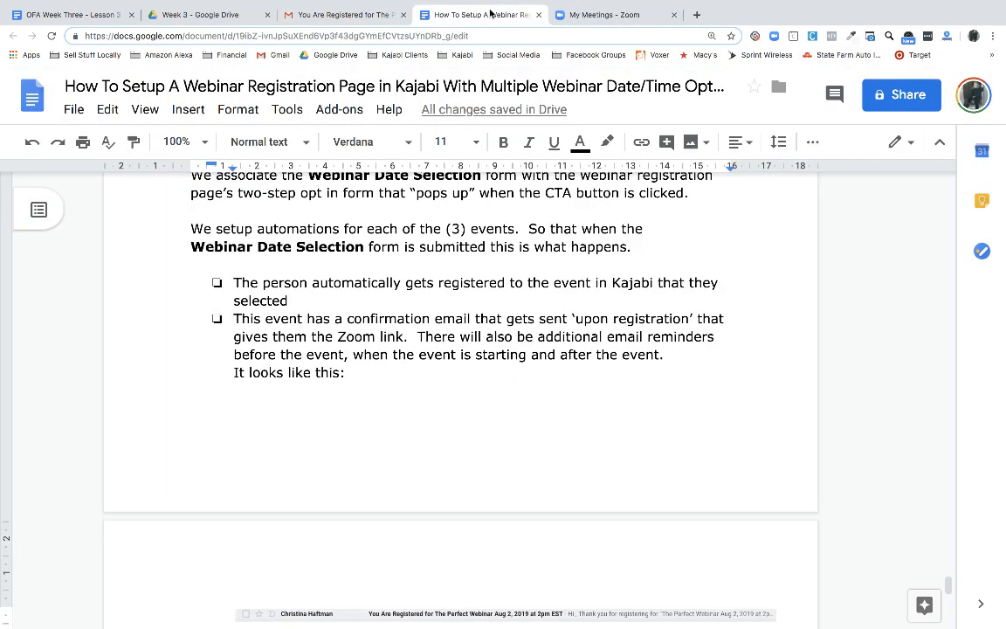
pyautogui.click(444, 15)
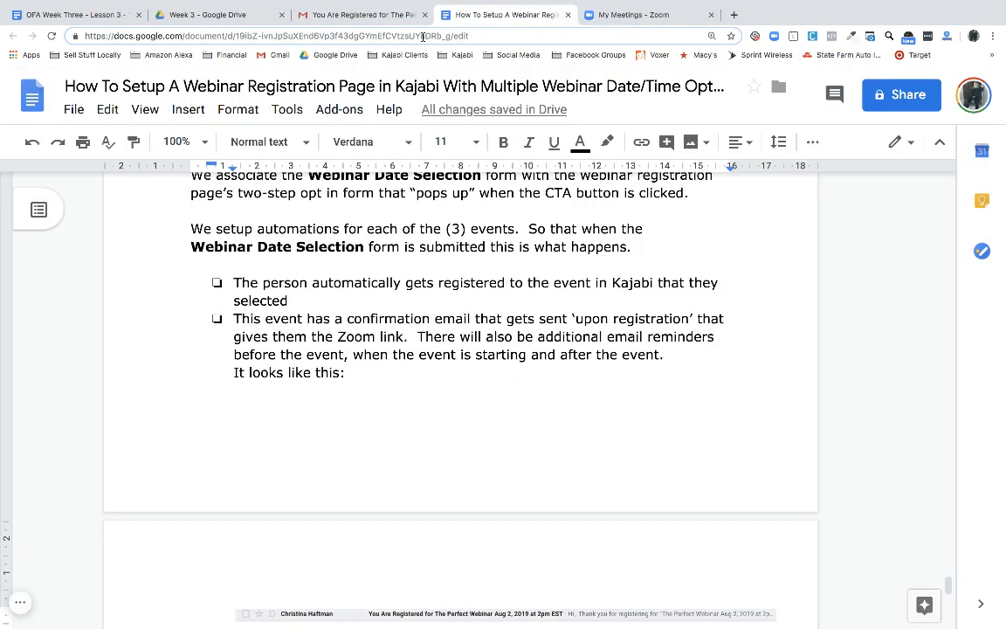
pyautogui.click(733, 16)
pyautogui.write('app')
pyautogui.press('Return')
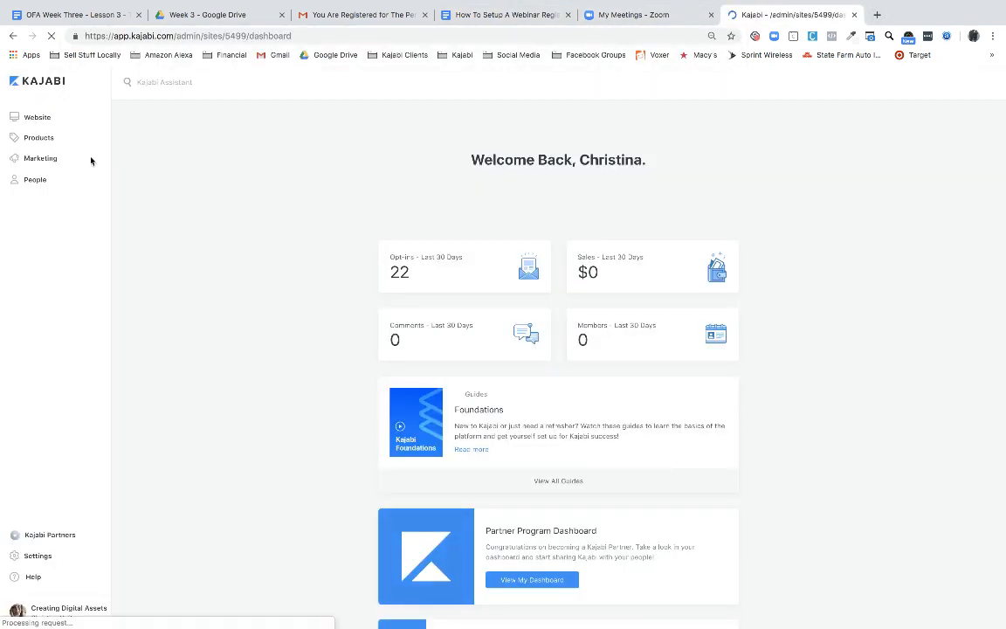
pyautogui.click(41, 160)
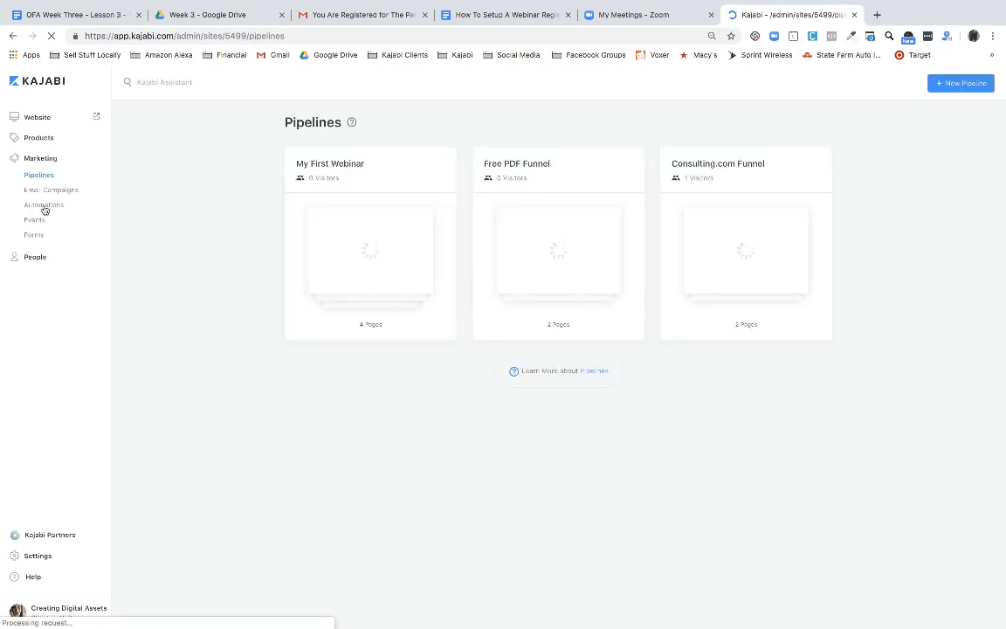
# Review the Aug 8 event's 'At time of registration' email, then open the Webinar Date Selection Form
pyautogui.click(35, 221)
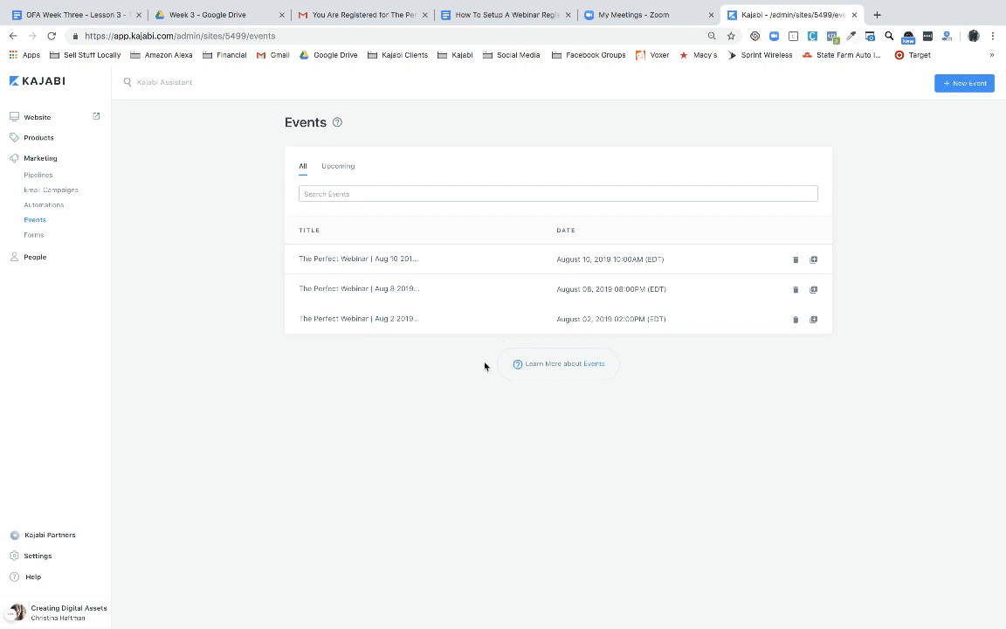
pyautogui.click(359, 289)
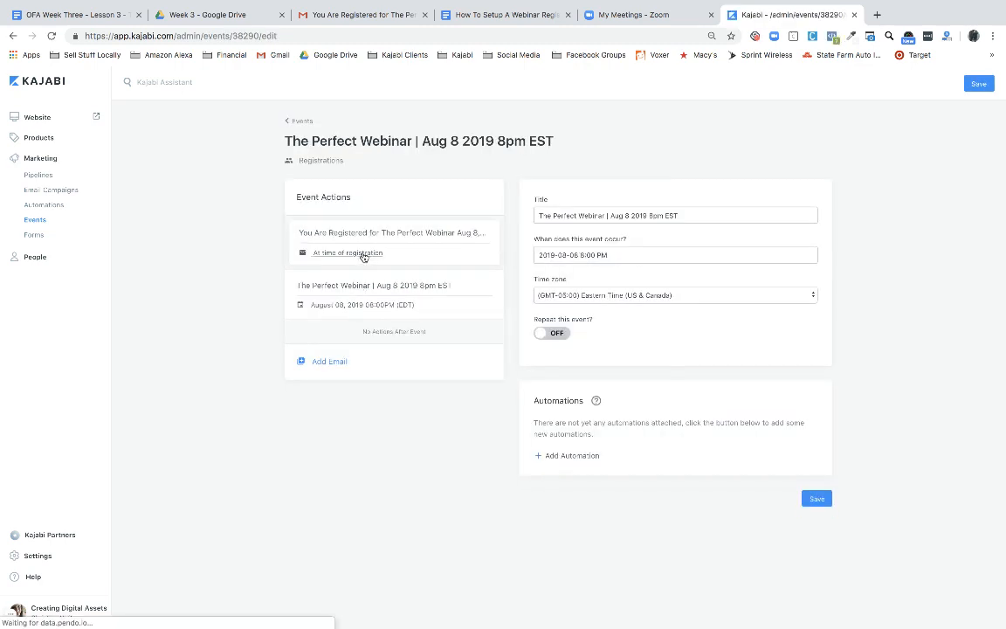
pyautogui.click(333, 253)
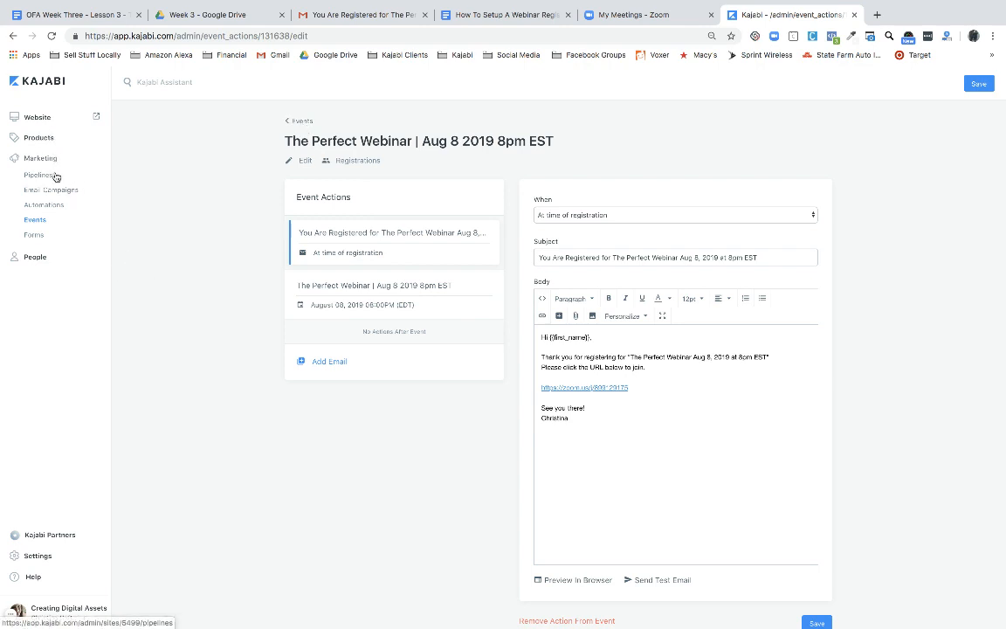
pyautogui.click(37, 236)
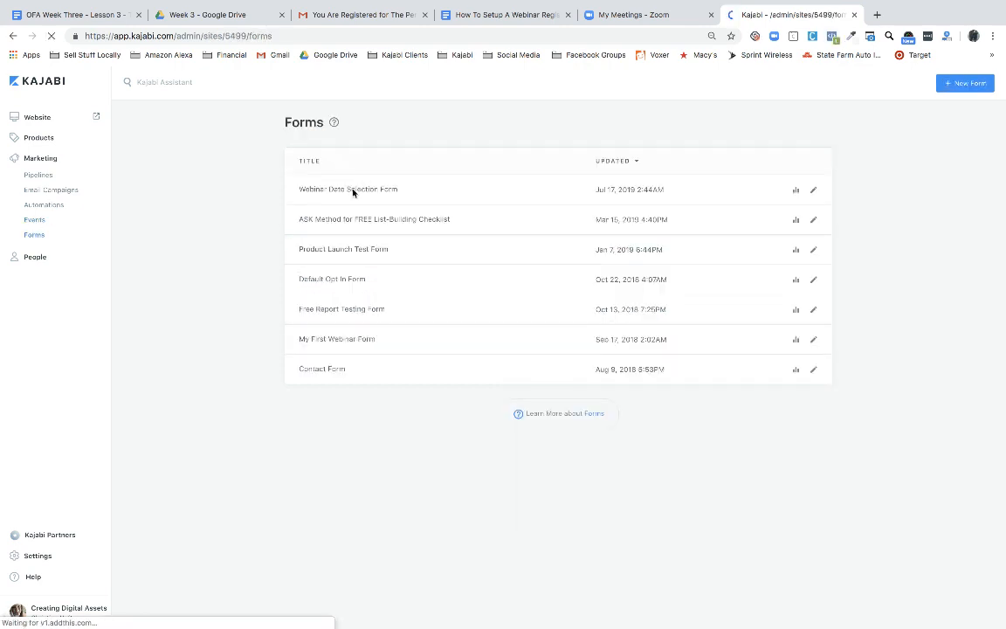
pyautogui.click(353, 192)
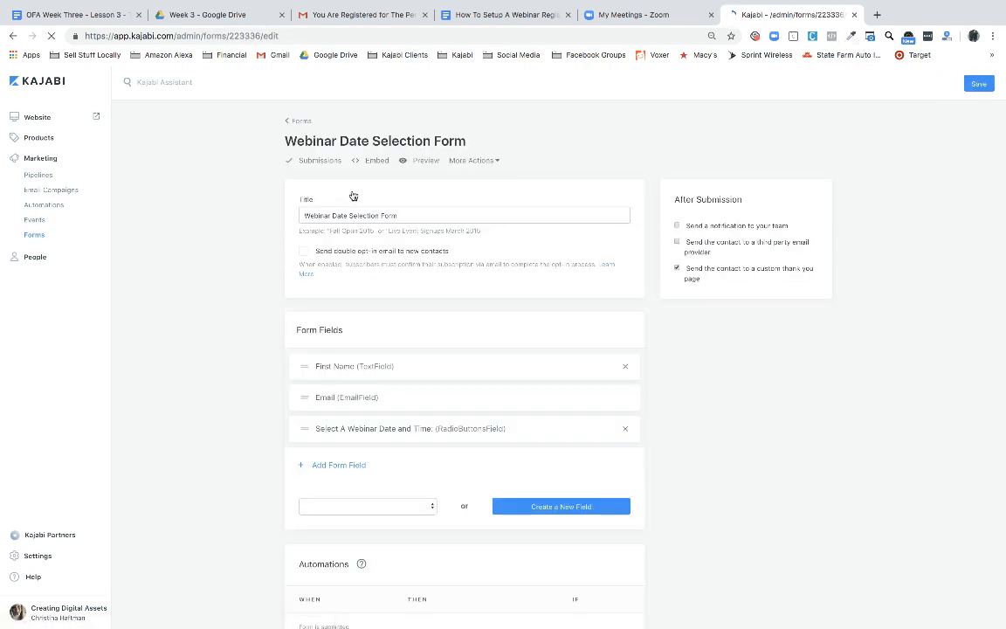
pyautogui.click(344, 368)
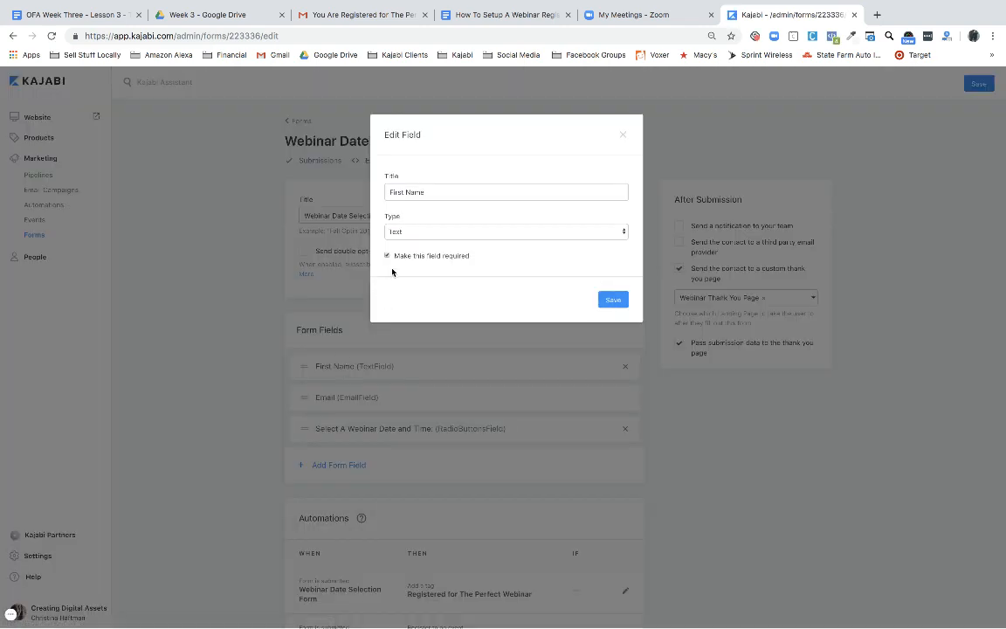
pyautogui.click(576, 232)
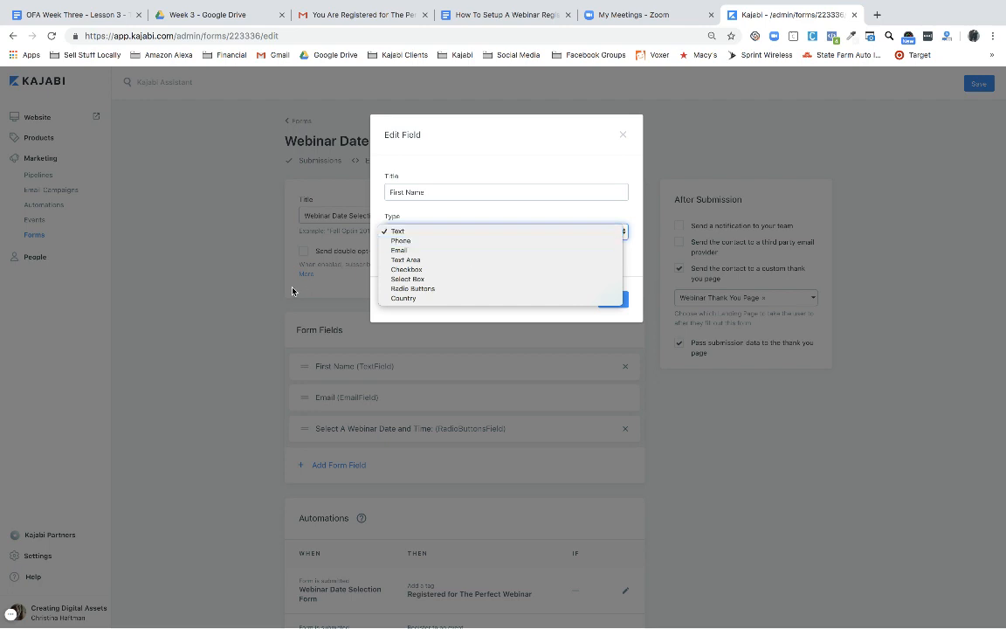
pyautogui.click(237, 301)
pyautogui.click(239, 303)
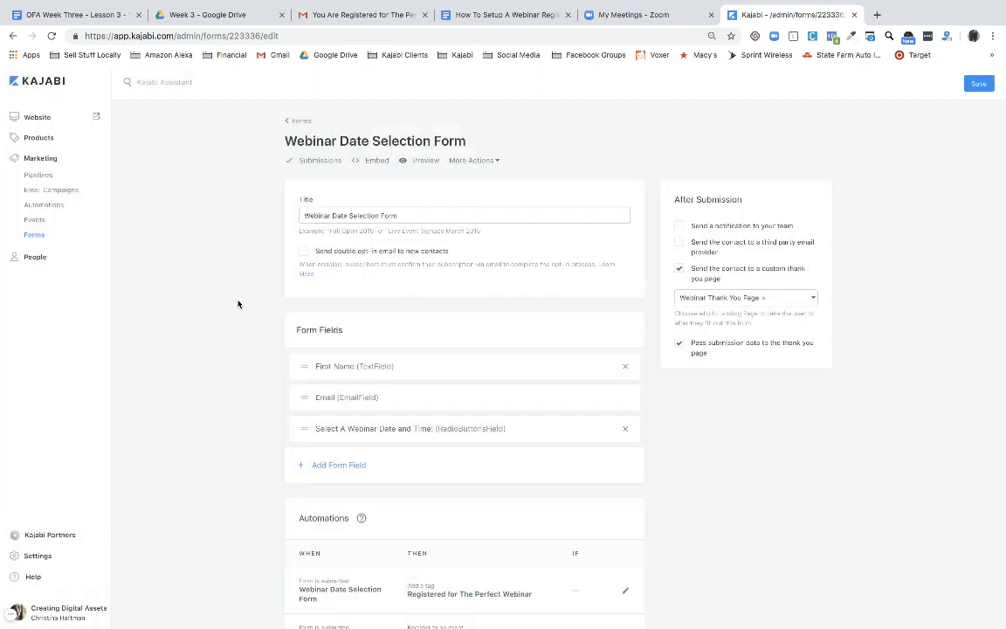
# Open the Webinar Registration Page from the website's landing pages in the page editor
pyautogui.click(41, 121)
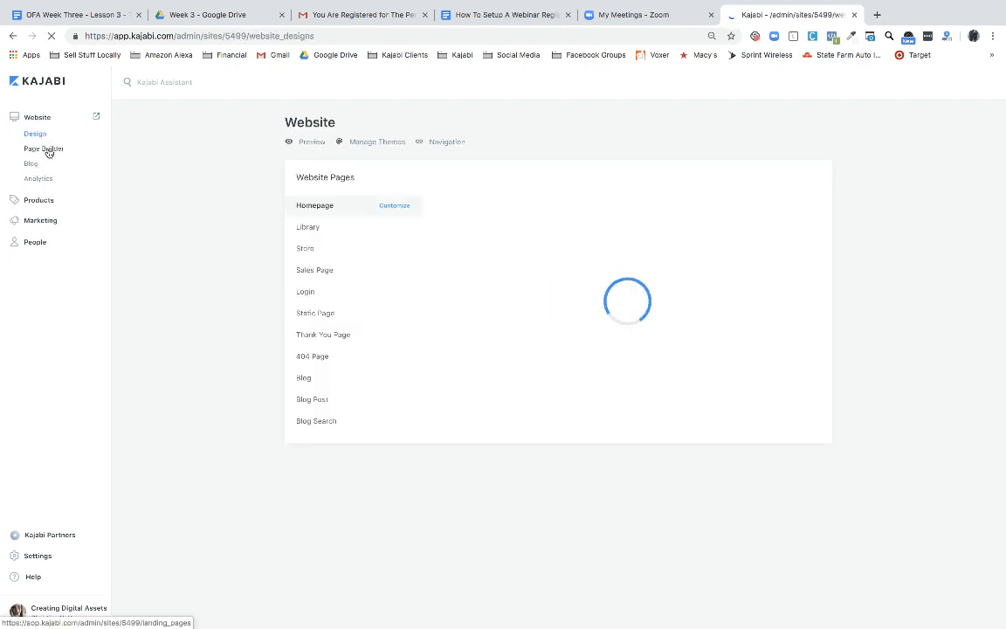
pyautogui.click(45, 149)
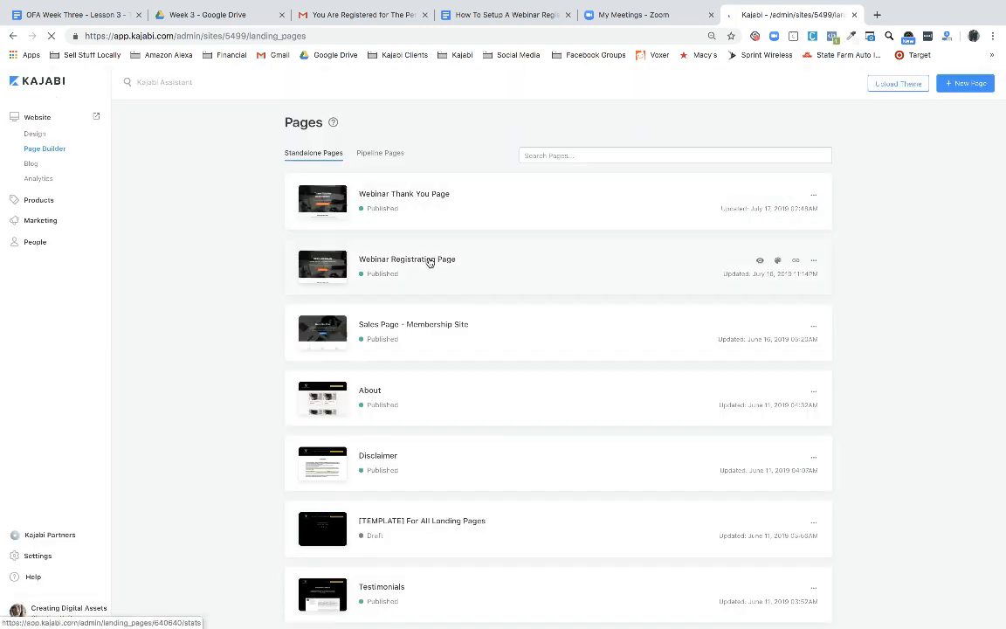
pyautogui.click(428, 264)
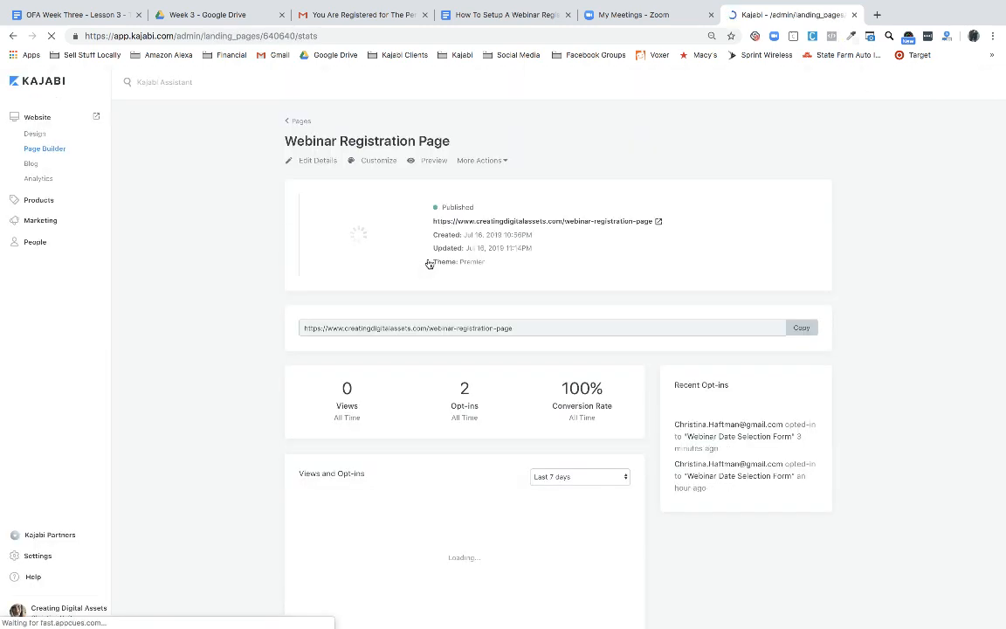
pyautogui.click(380, 165)
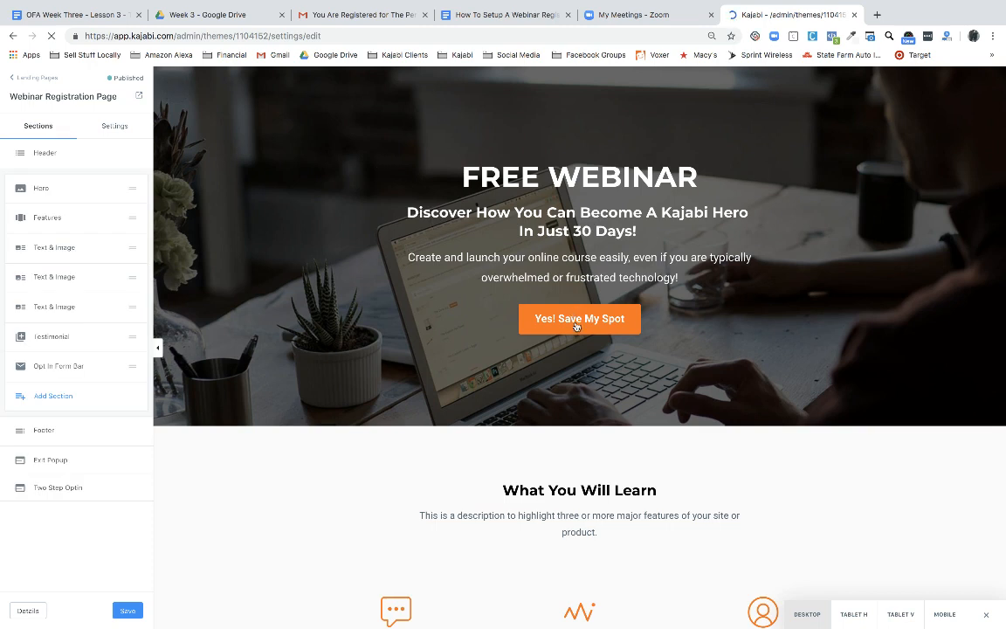
# Preview the two-step opt-in popup, testing First Name and viewing the three webinar dates, then return to Google Docs
pyautogui.click(576, 320)
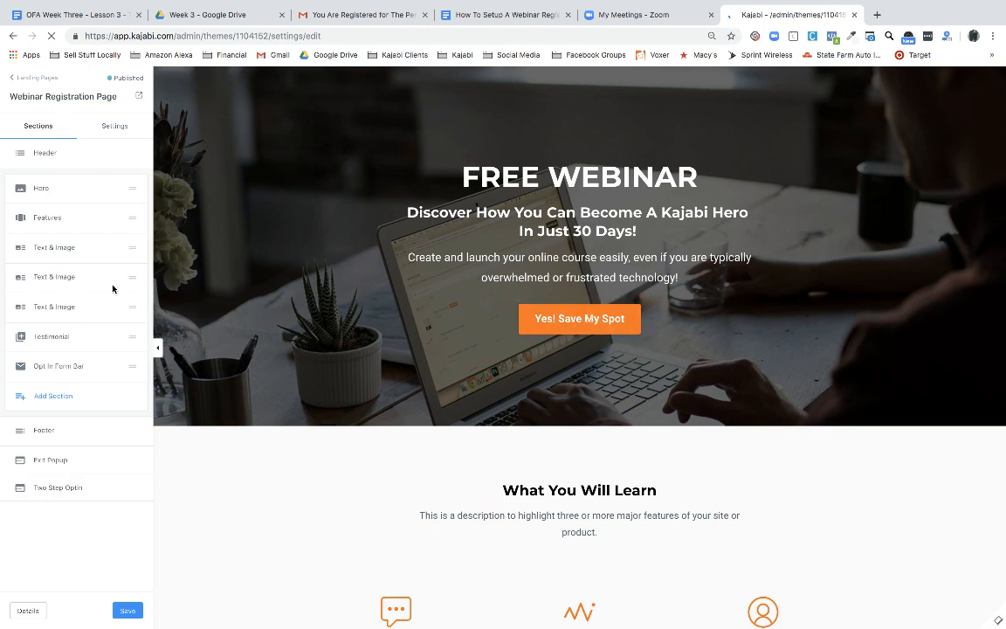
pyautogui.click(28, 79)
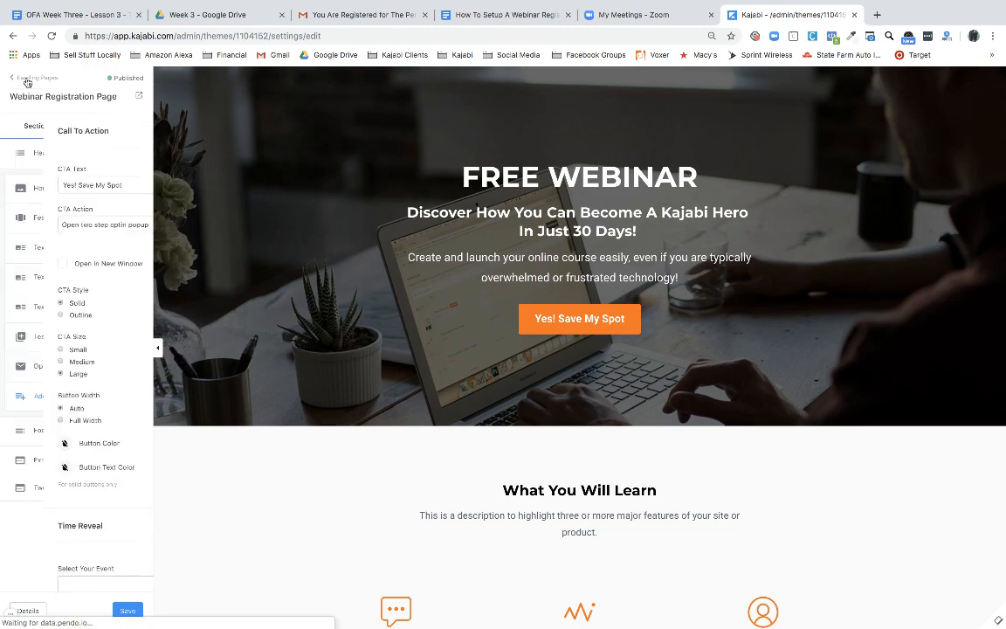
pyautogui.click(52, 487)
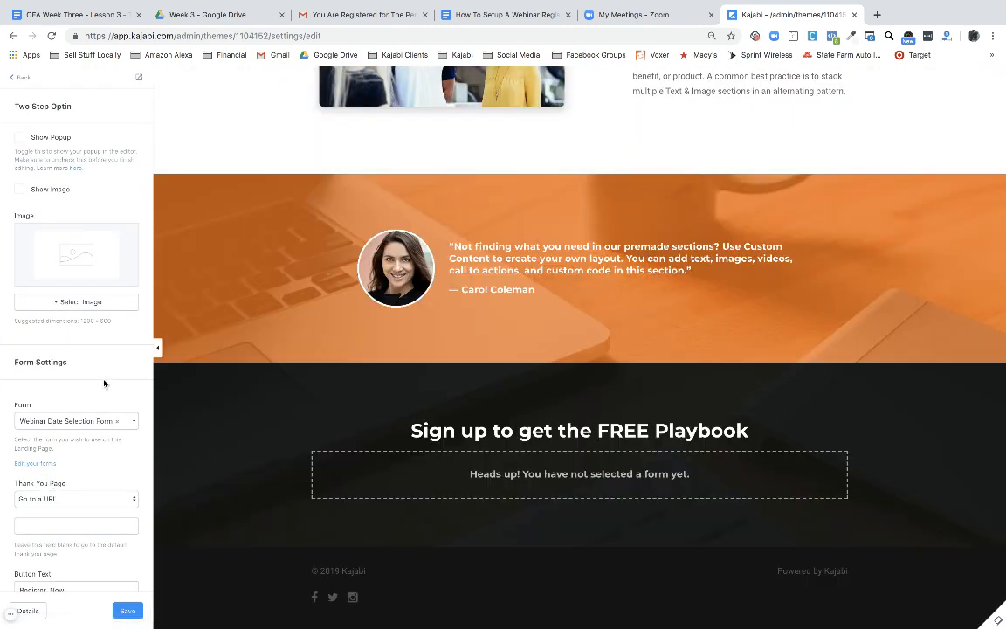
pyautogui.click(20, 138)
pyautogui.click(506, 318)
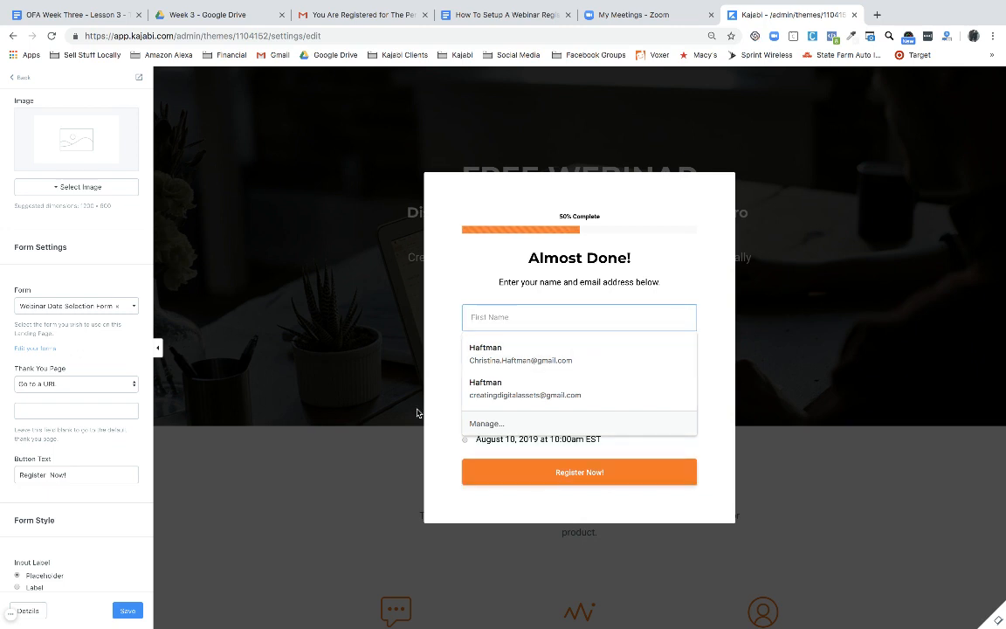
pyautogui.click(375, 460)
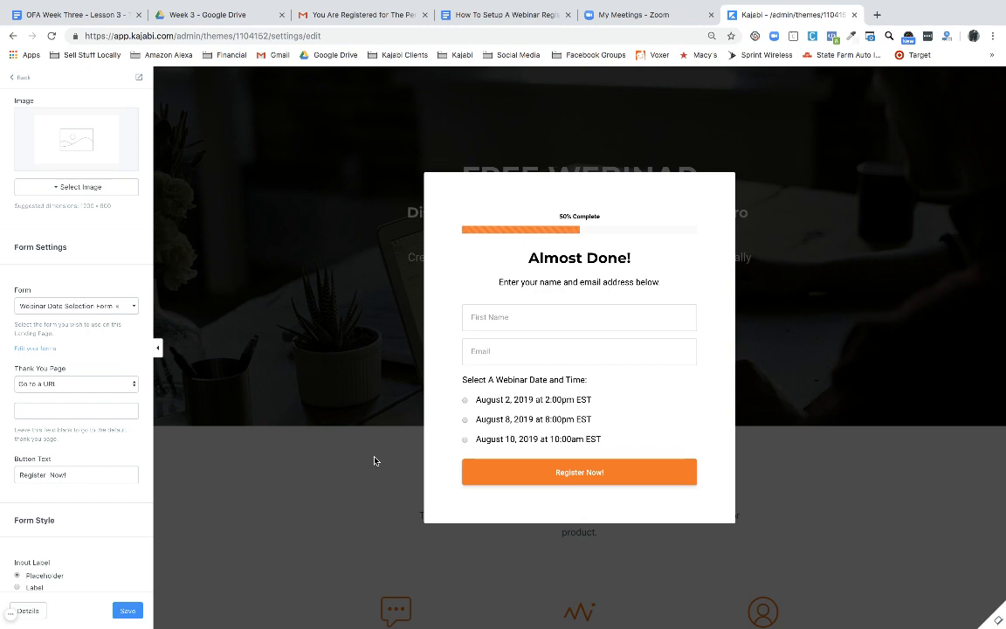
pyautogui.click(441, 21)
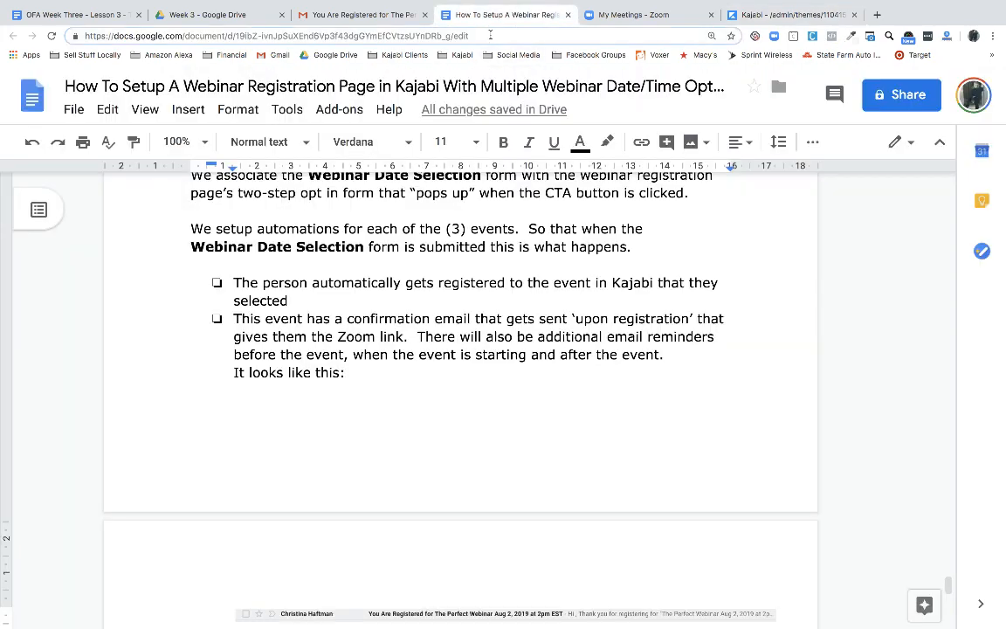
pyautogui.scroll(20, 483, 341)
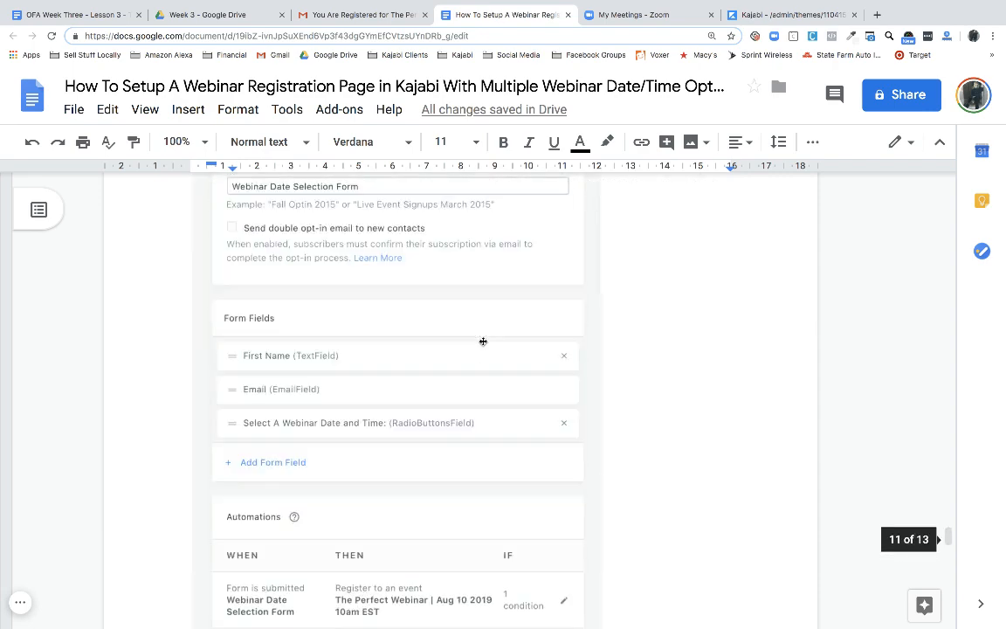
pyautogui.scroll(20, 483, 341)
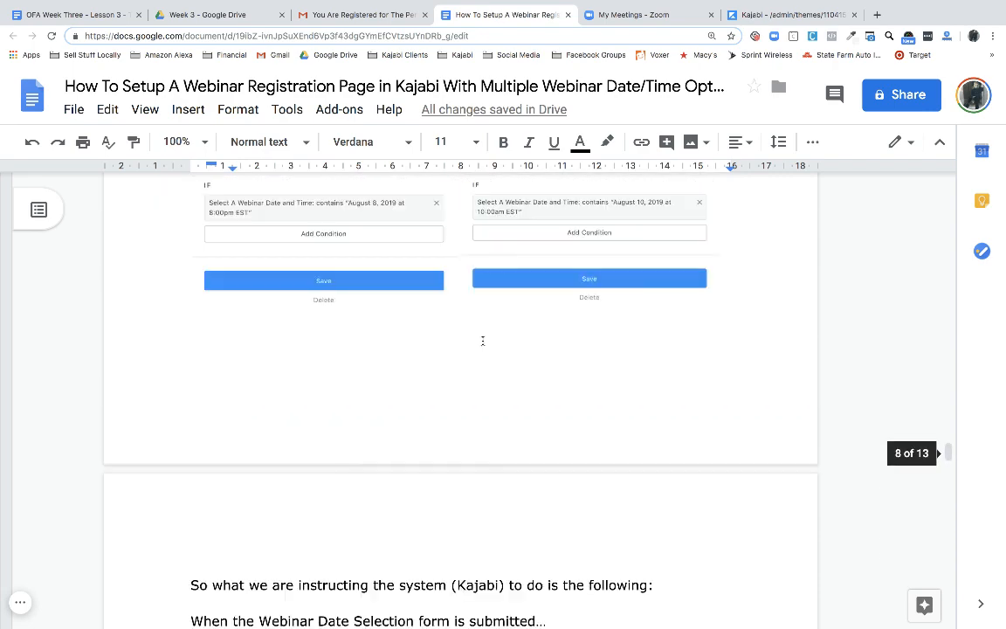
pyautogui.scroll(20, 483, 341)
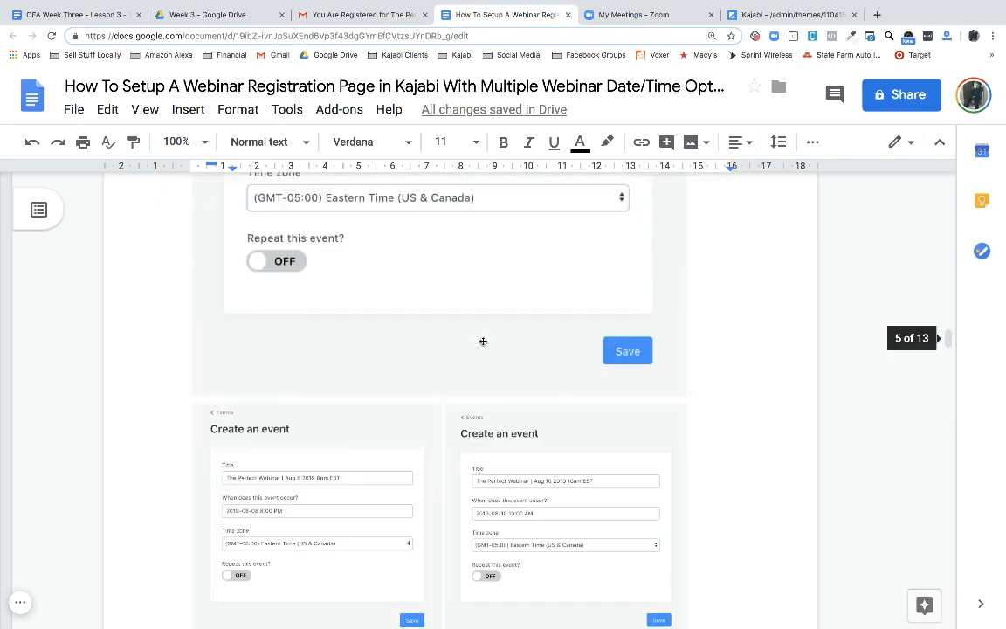
pyautogui.scroll(20, 483, 341)
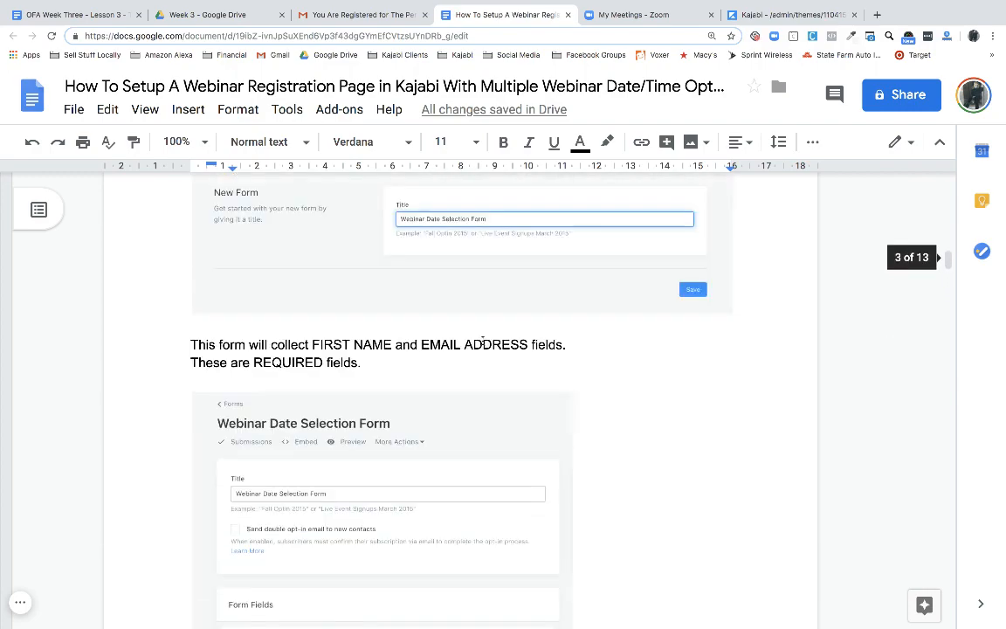
pyautogui.scroll(20, 483, 340)
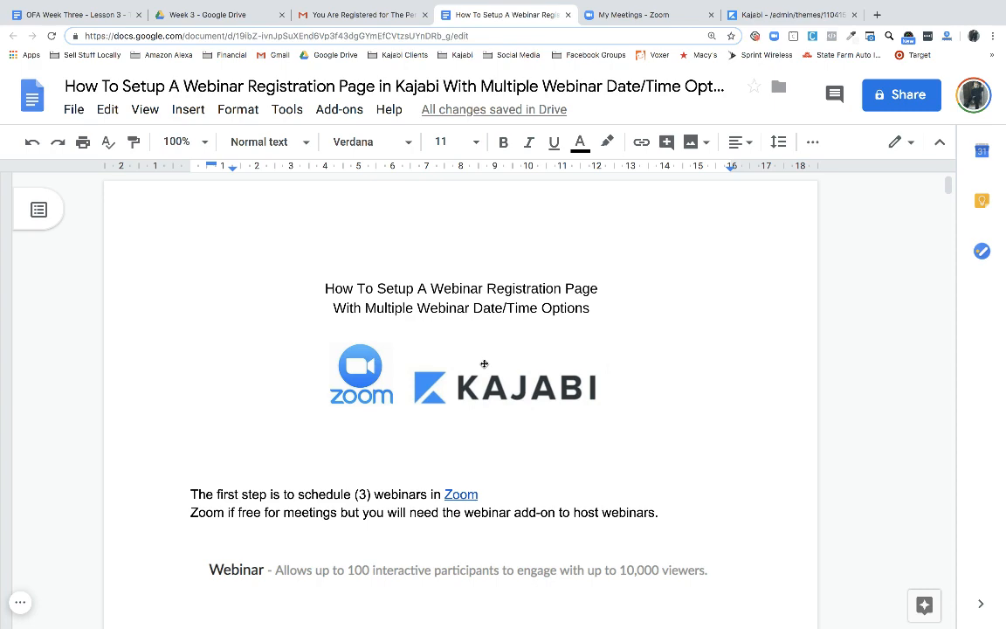
pyautogui.scroll(-20, 484, 364)
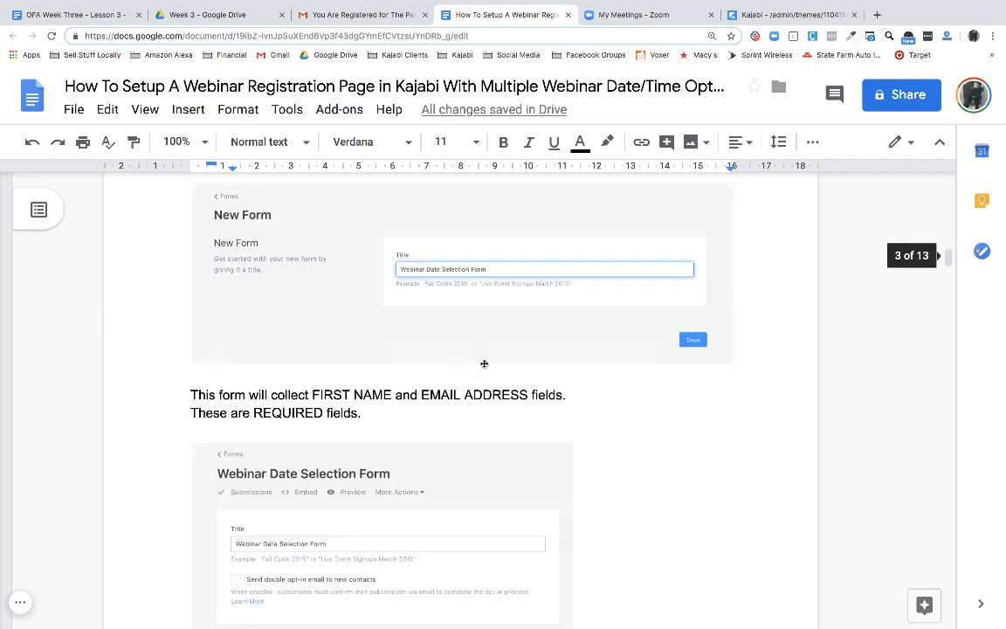
pyautogui.scroll(-20, 484, 362)
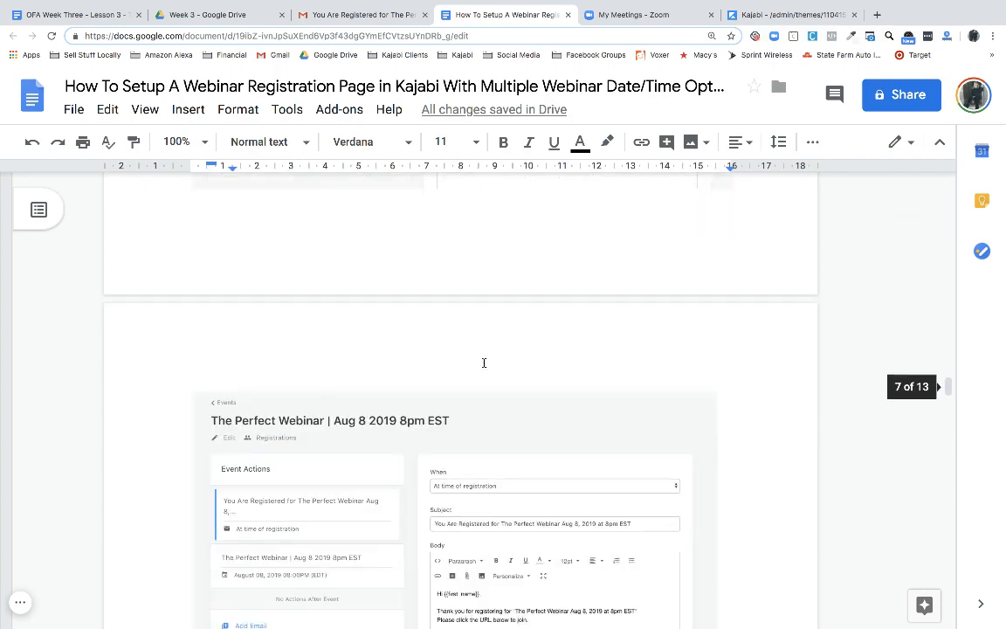
pyautogui.scroll(-20, 484, 362)
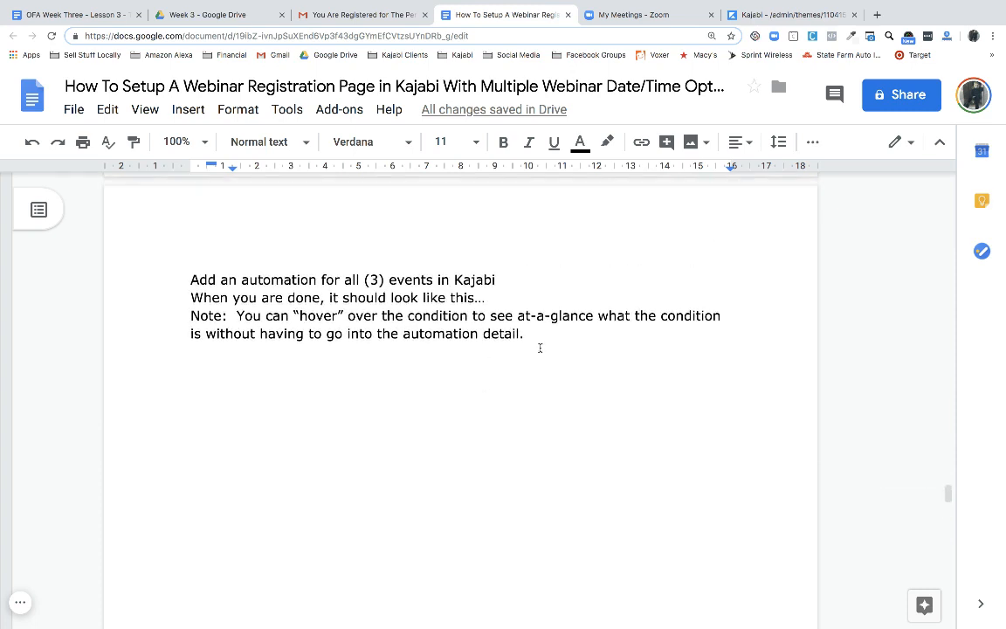
# Add a CreatingDigitalAssets.com line and a contact e-mail line below the automation note
pyautogui.click(540, 341)
pyautogui.press('Return')
pyautogui.press('Return')
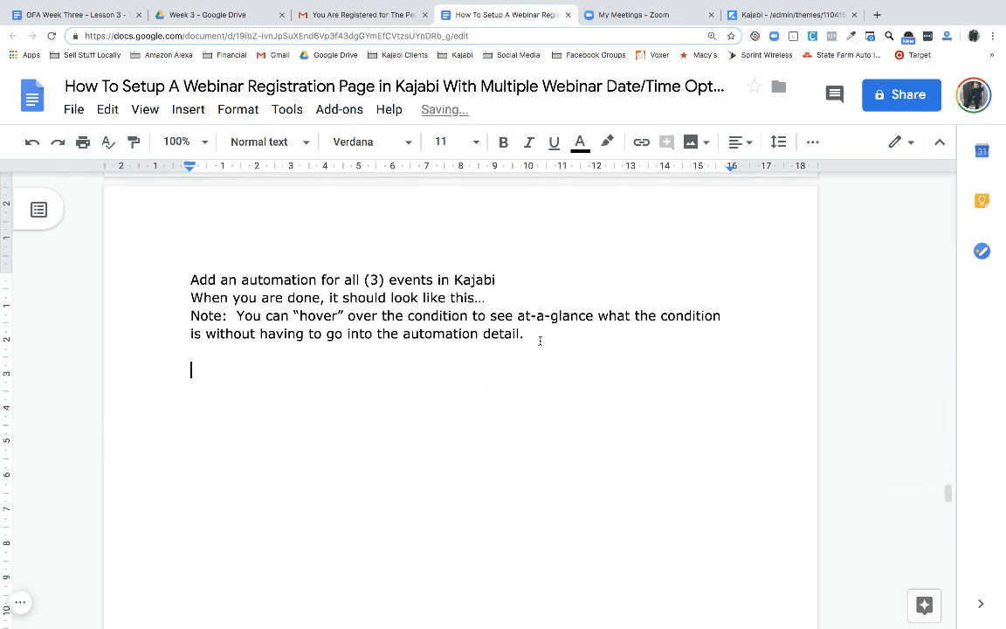
pyautogui.write('Creating')
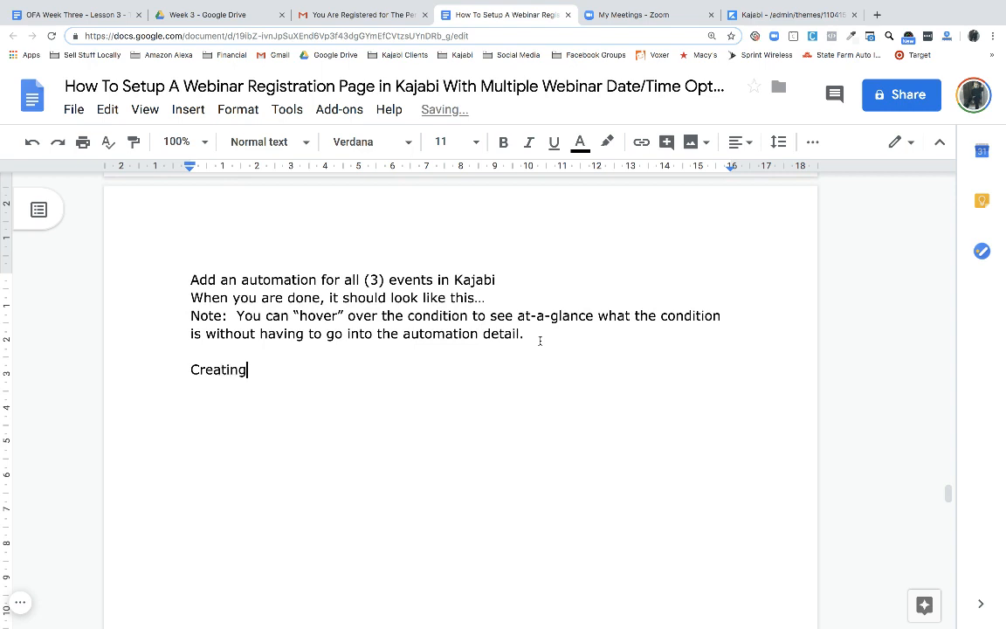
pyautogui.write('DigitalAssets.com')
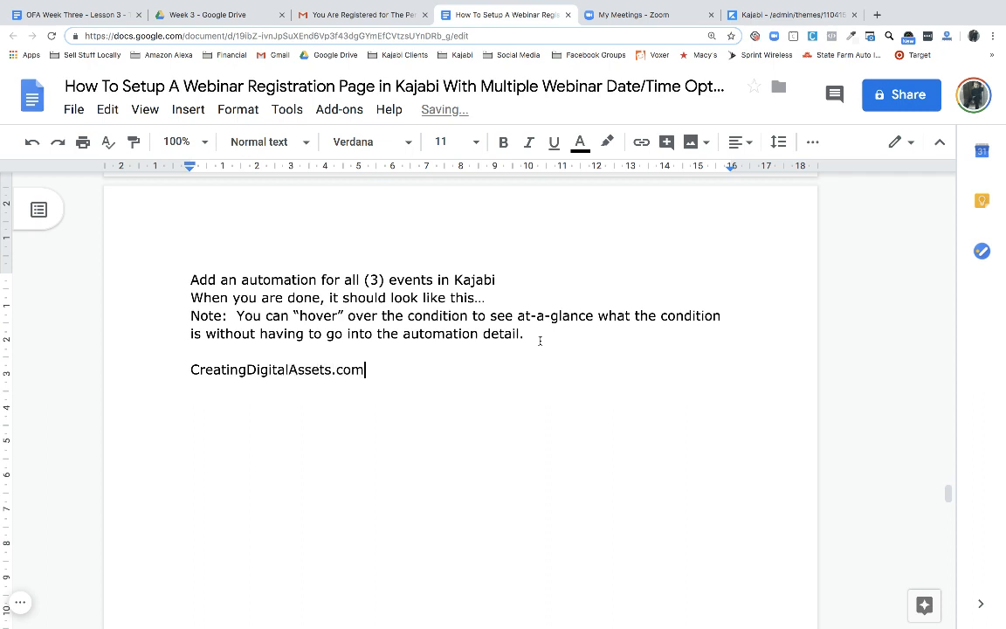
pyautogui.press('Return')
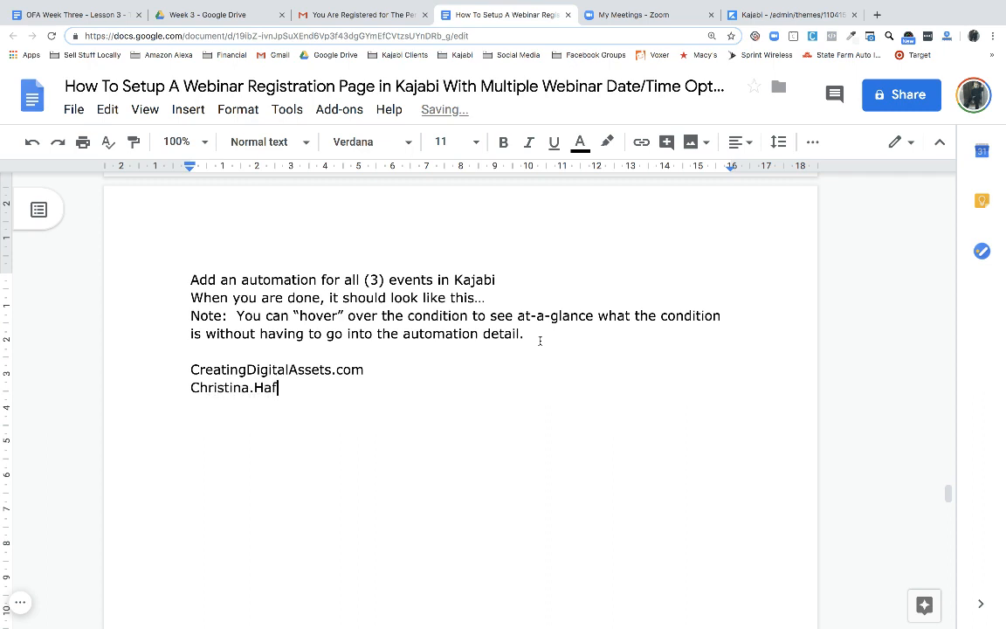
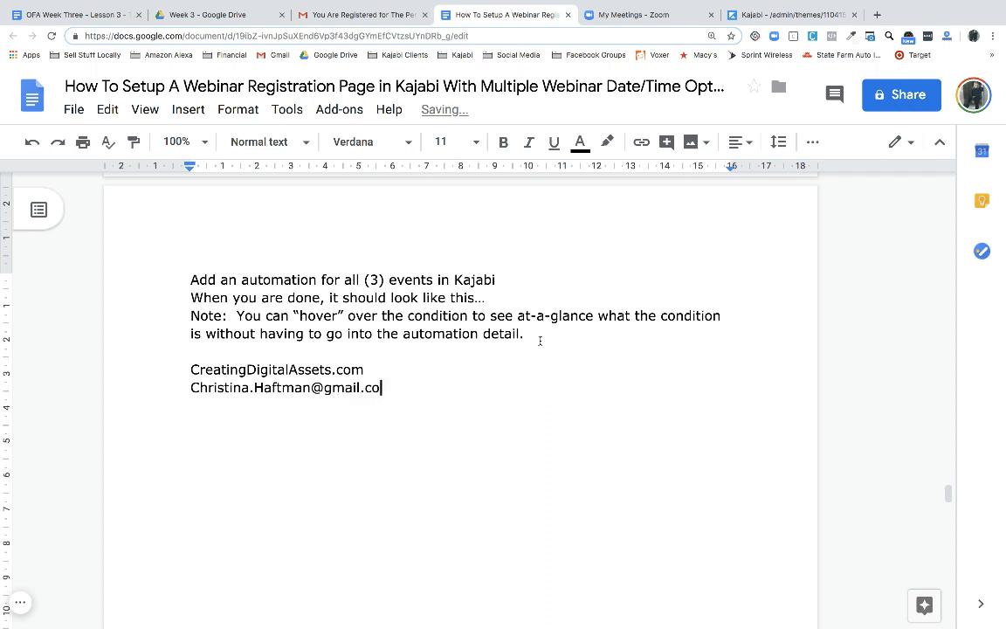
pyautogui.press('Return')
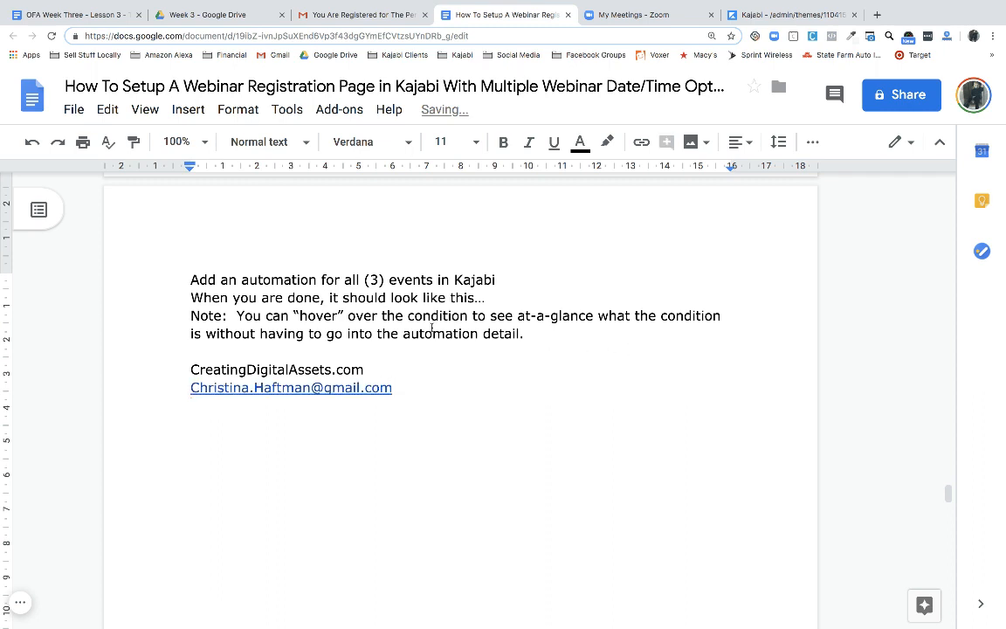
pyautogui.click(192, 370)
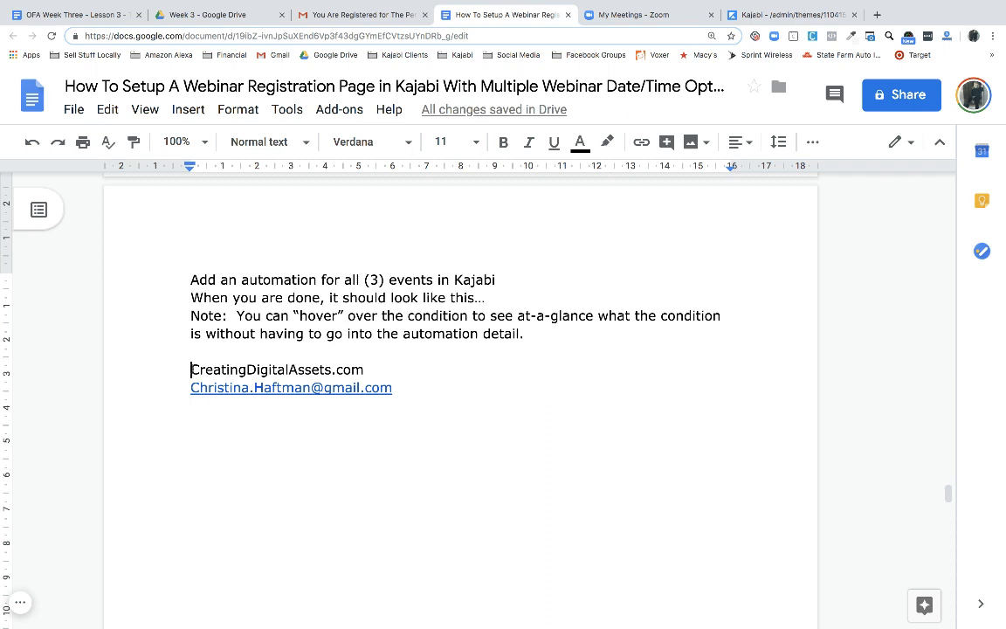
pyautogui.write('HT')
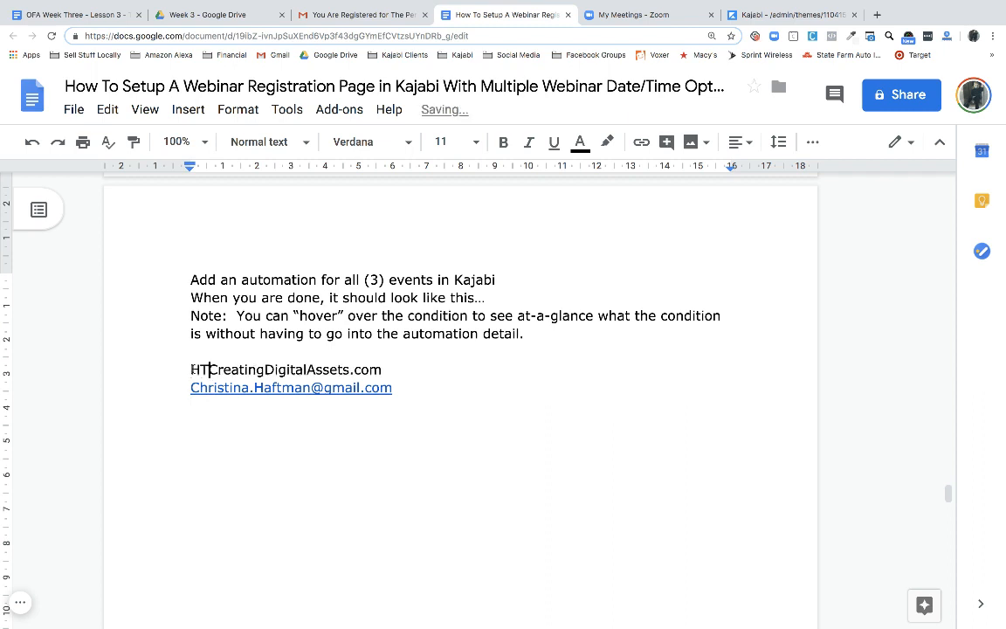
pyautogui.write('TP')
pyautogui.press('BackSpace')
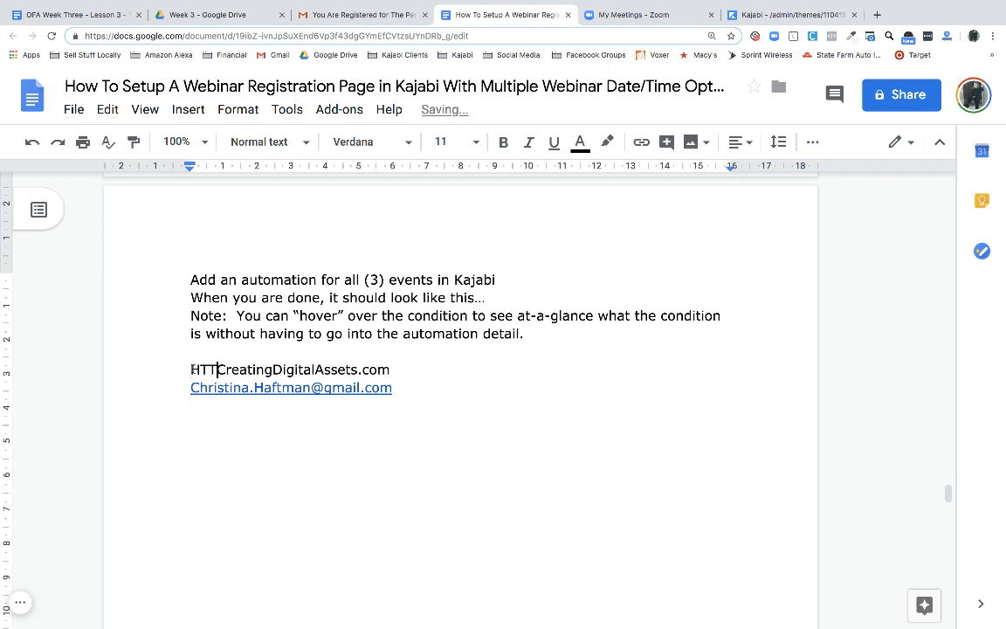
pyautogui.write('PS://')
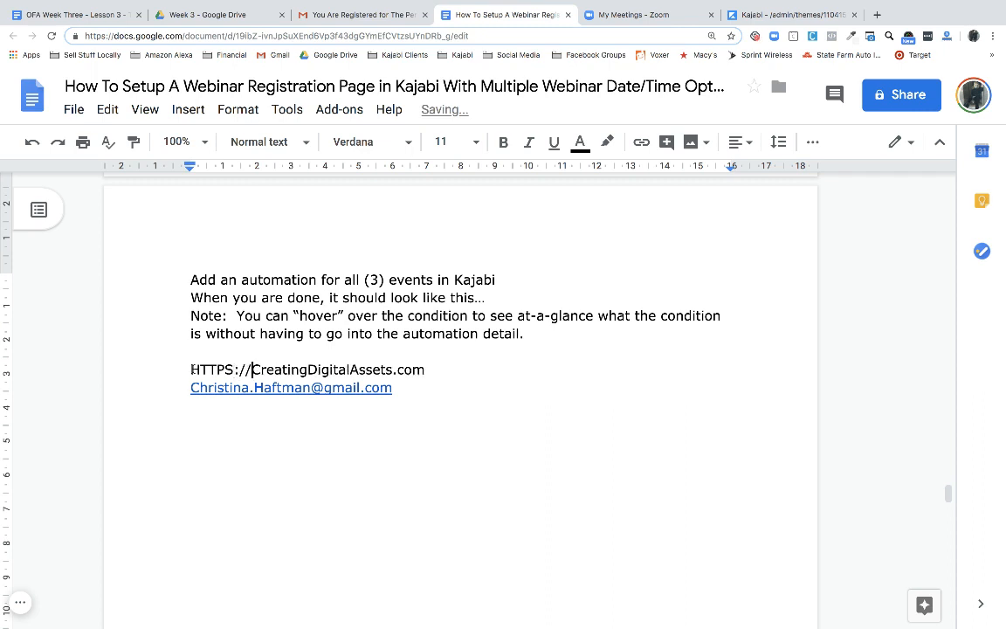
pyautogui.press('space')
pyautogui.press('BackSpace')
pyautogui.doubleClick(352, 416)
pyautogui.moveTo(427, 372); pyautogui.dragTo(168, 367)
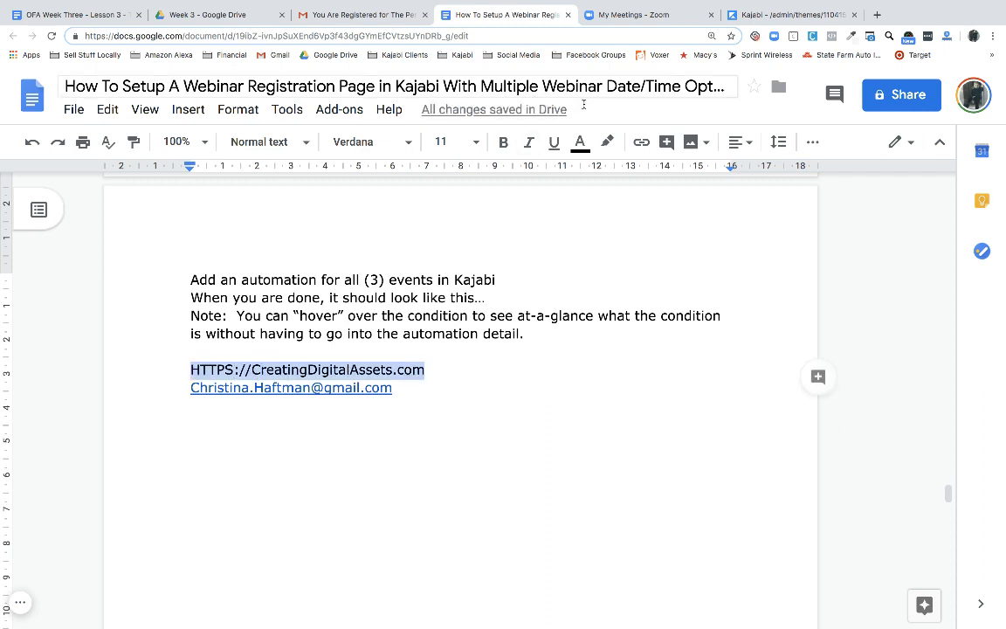
pyautogui.click(642, 142)
pyautogui.click(534, 389)
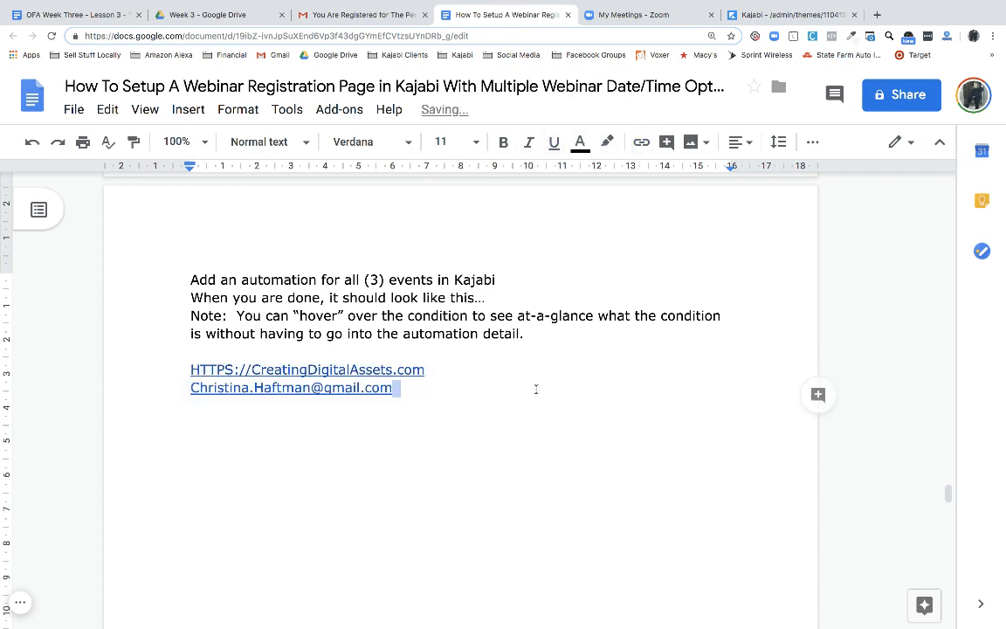
# Add an empty line below the e-mail address and return to the top of the guide
pyautogui.doubleClick(418, 399)
pyautogui.press('Return')
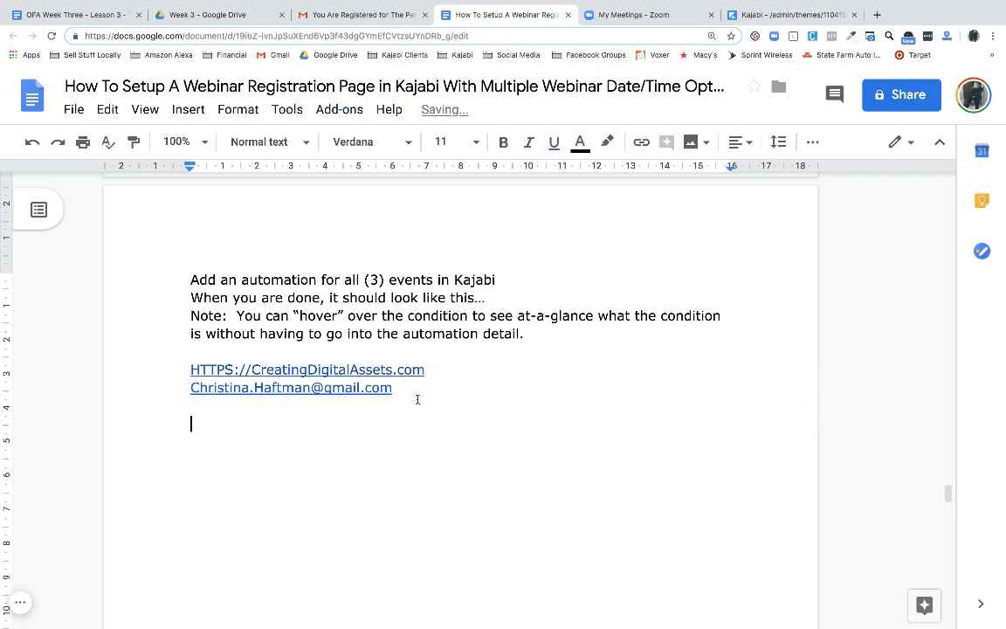
pyautogui.scroll(15, 487, 366)
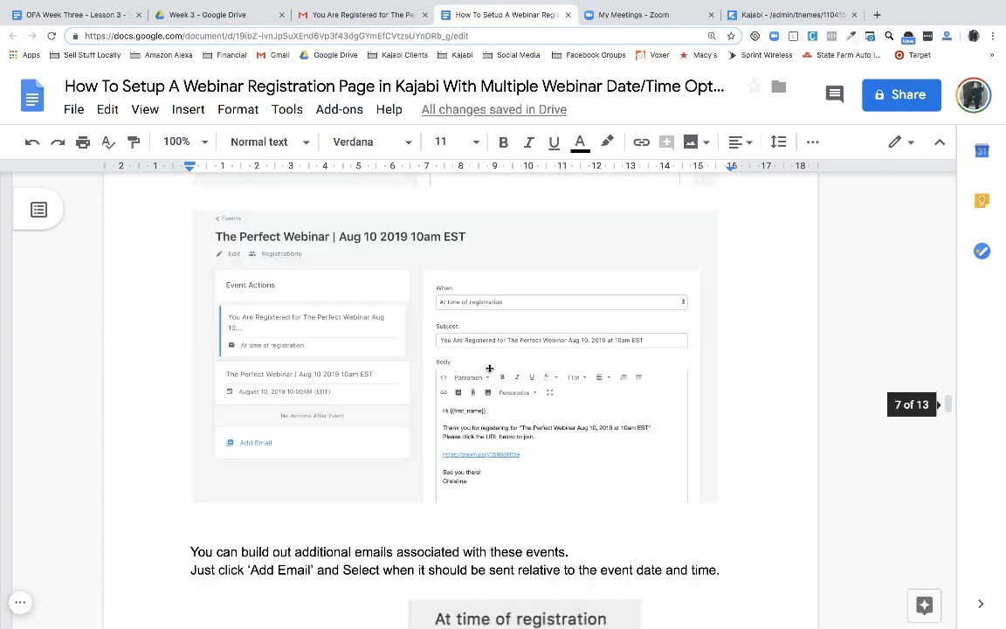
pyautogui.scroll(20, 489, 368)
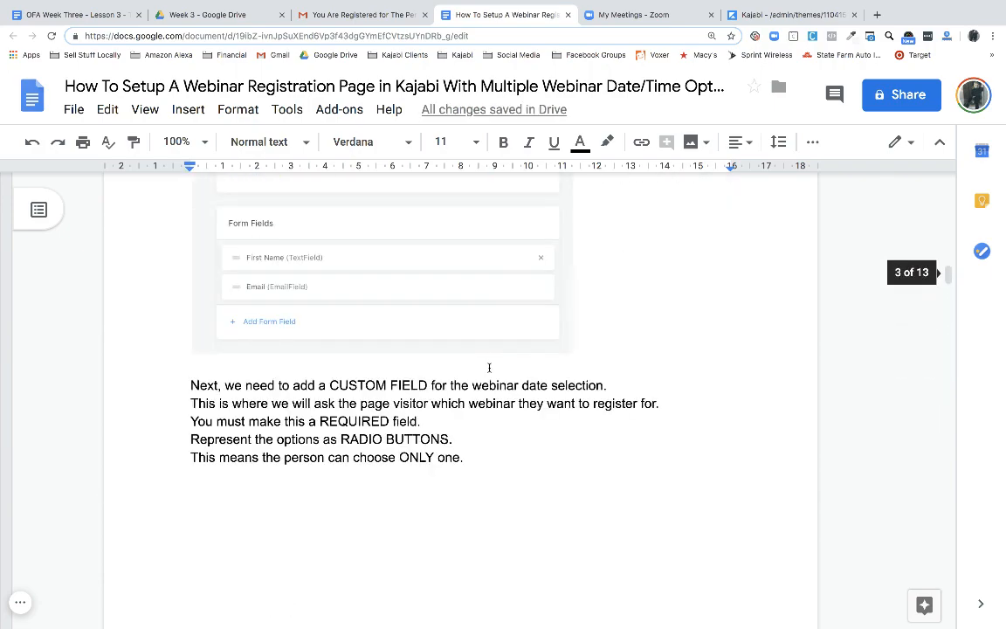
pyautogui.scroll(20, 490, 368)
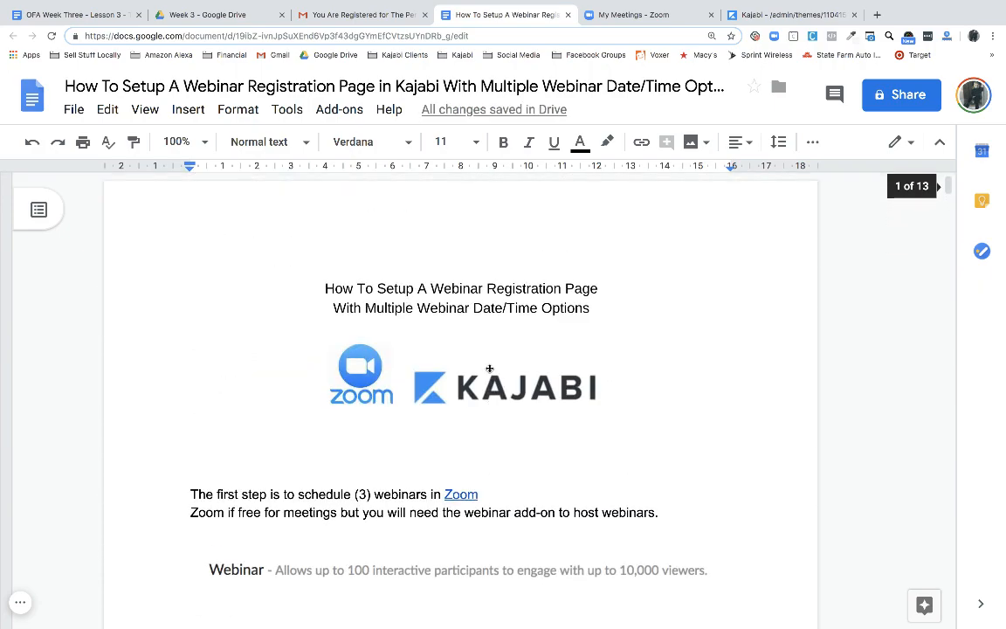